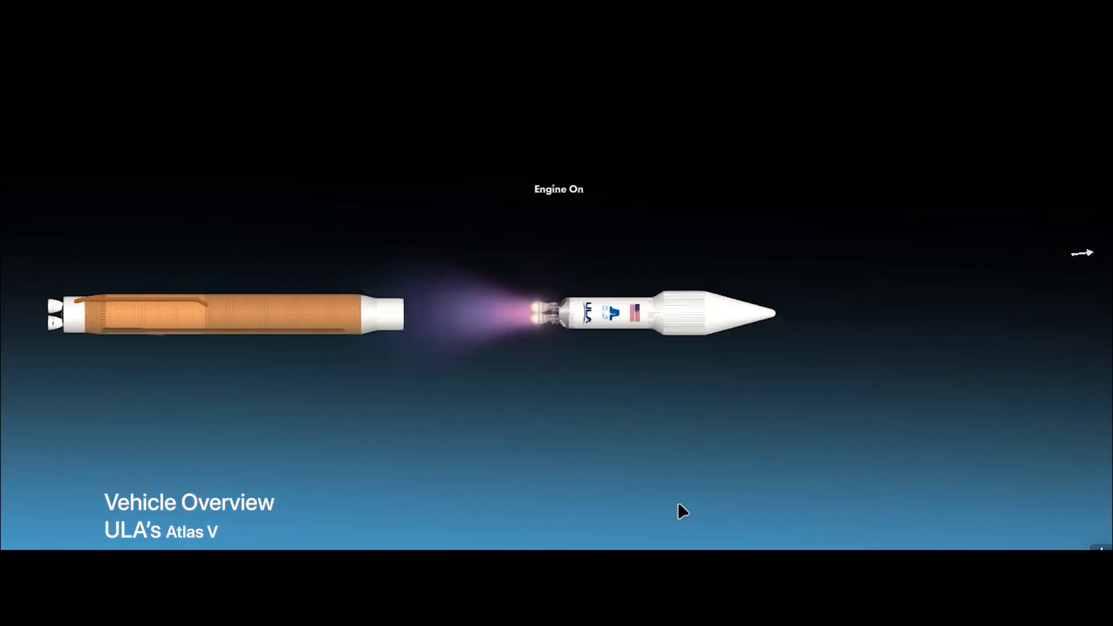
{"action": "scroll", "coordinate": [678, 505], "scroll_direction": "down", "scroll_amount": 2}
{"action": "scroll", "coordinate": [678, 504], "scroll_direction": "up", "scroll_amount": 4}
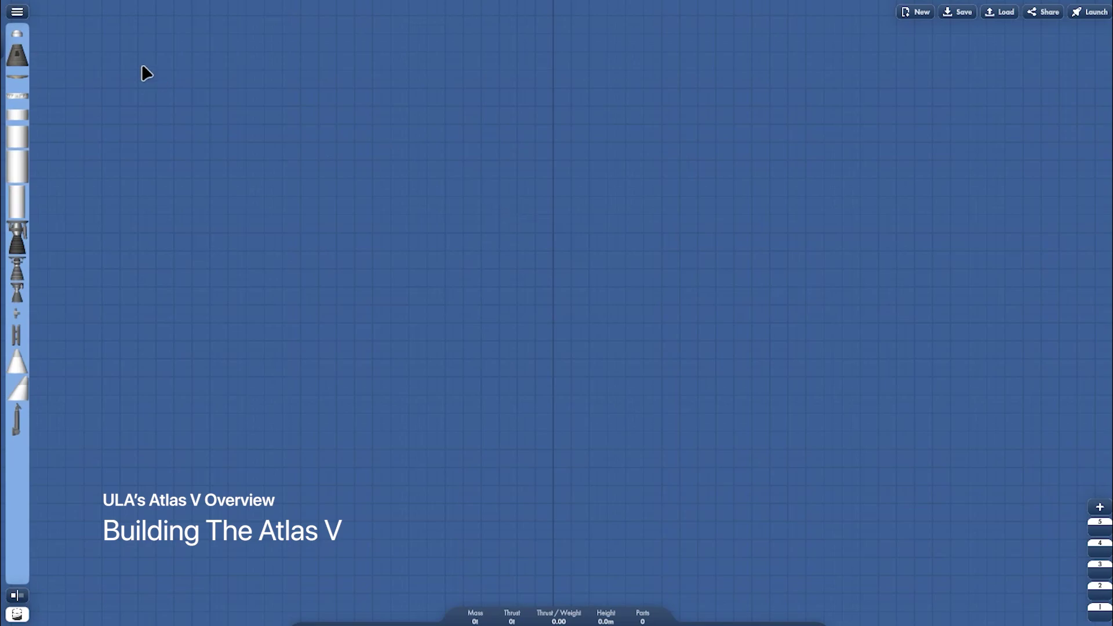
- Place an Atlas V Booster Fuselage on the build grid and attach the RD-180 Engine to its base
{"action": "left_click", "coordinate": [19, 13]}
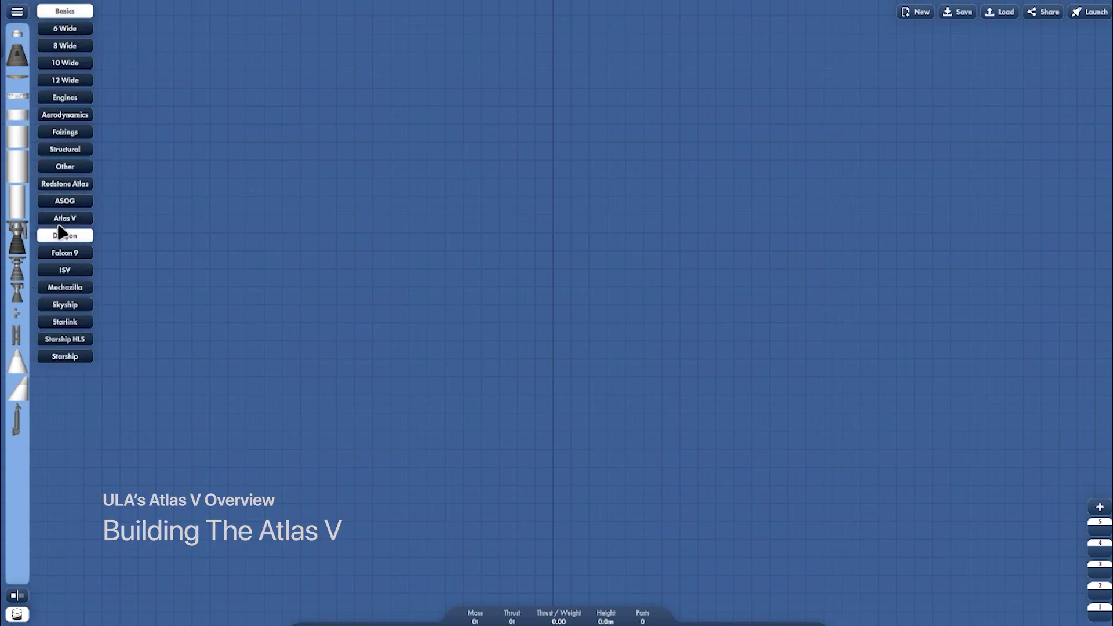
{"action": "left_click", "coordinate": [61, 218]}
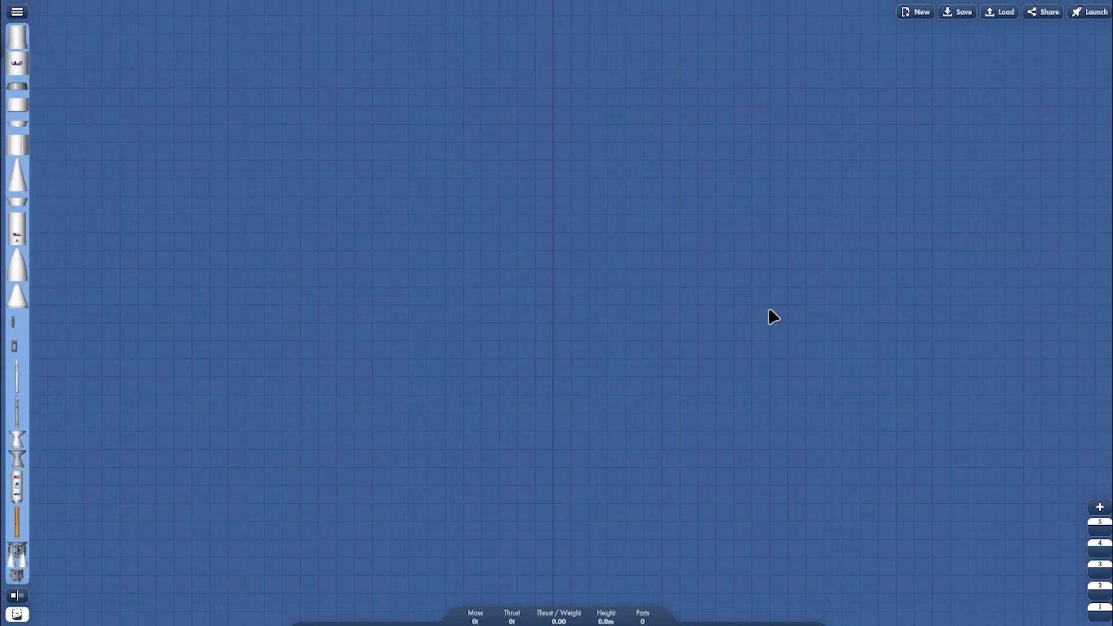
{"action": "mouse_move", "coordinate": [15, 506]}
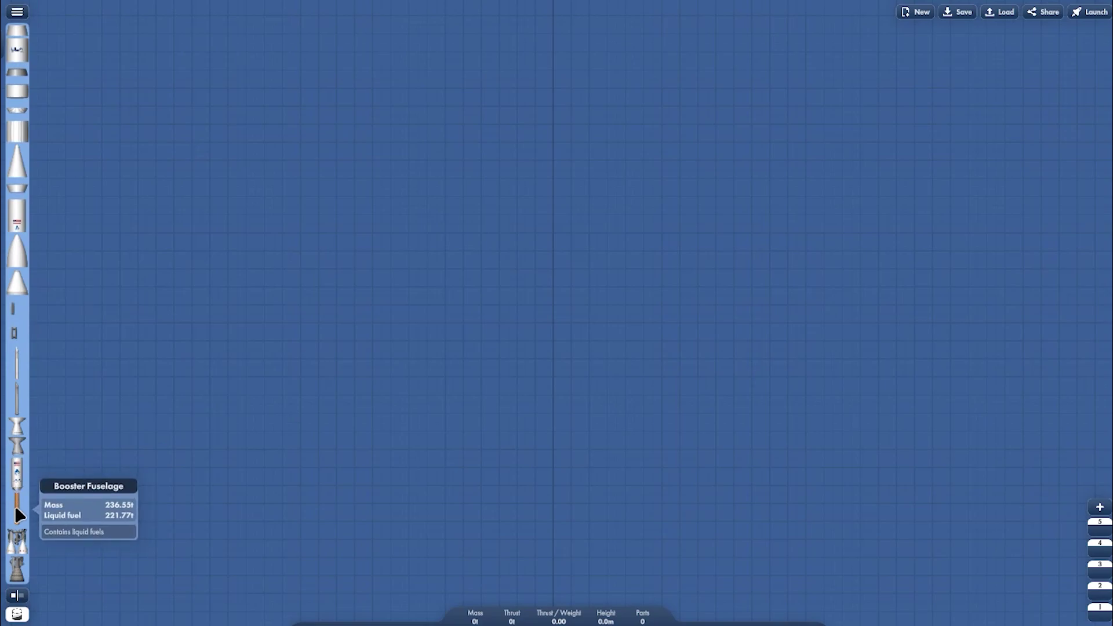
{"action": "left_click_drag", "start_coordinate": [15, 505], "coordinate": [544, 203]}
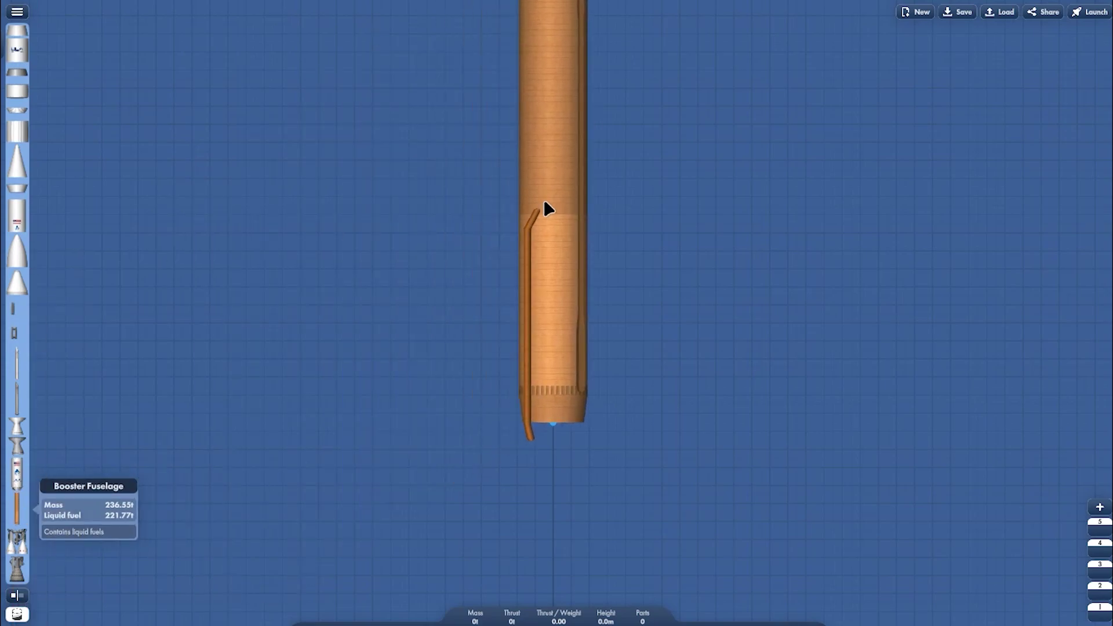
{"action": "mouse_move", "coordinate": [9, 549]}
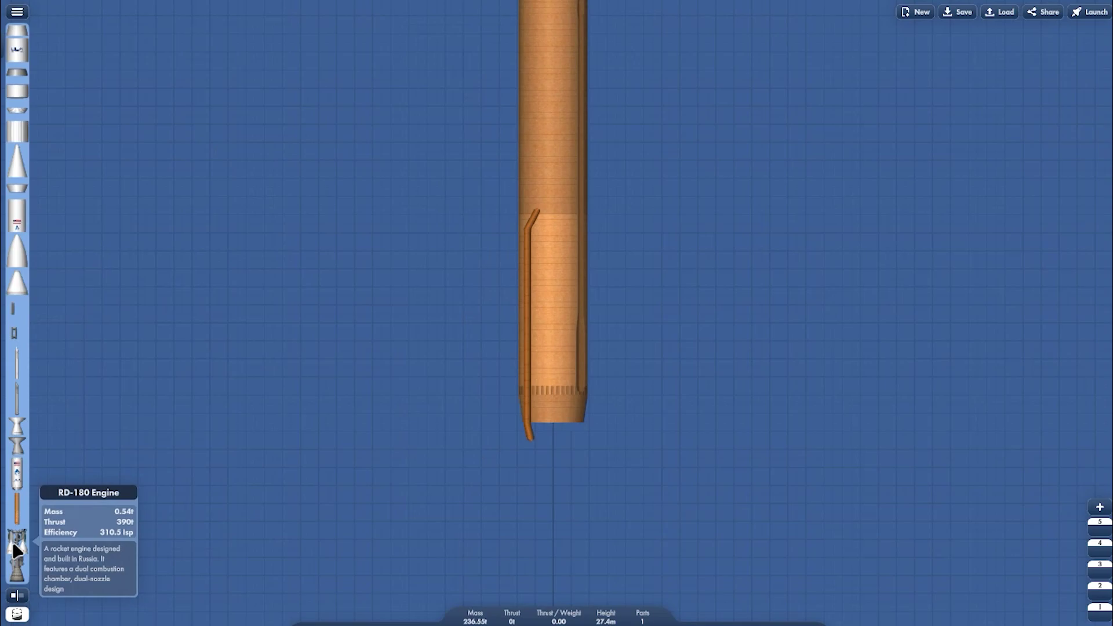
{"action": "left_click_drag", "start_coordinate": [15, 550], "coordinate": [517, 456]}
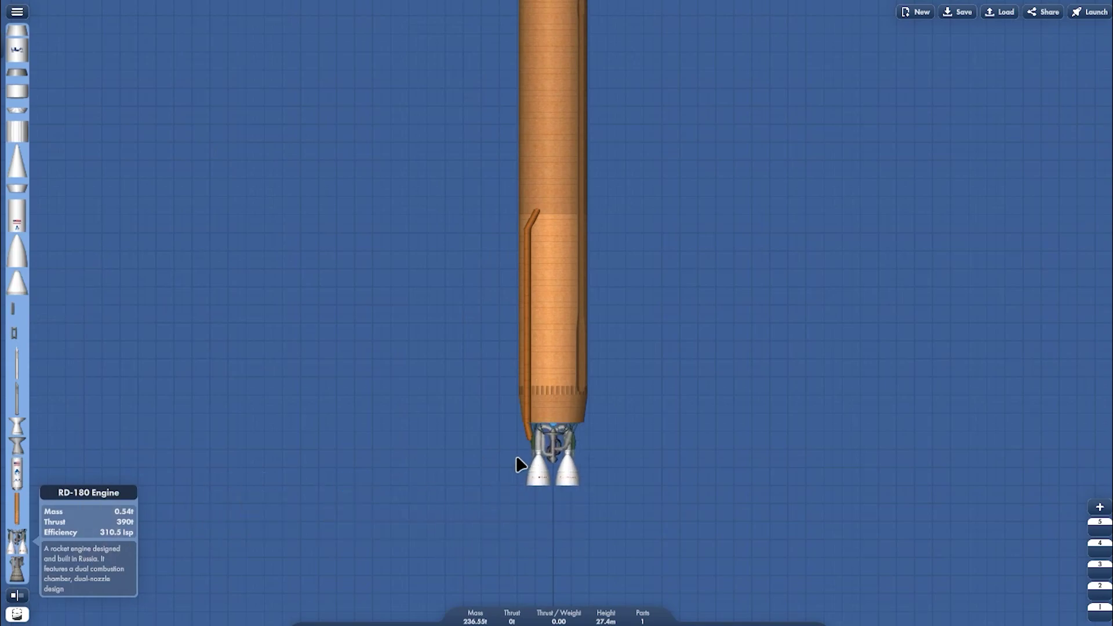
- Cover the RD-180 engine with the white cylindrical shroud and mount the 400 Series Interstage on top of the booster
{"action": "scroll", "coordinate": [548, 536], "scroll_direction": "up", "scroll_amount": 5}
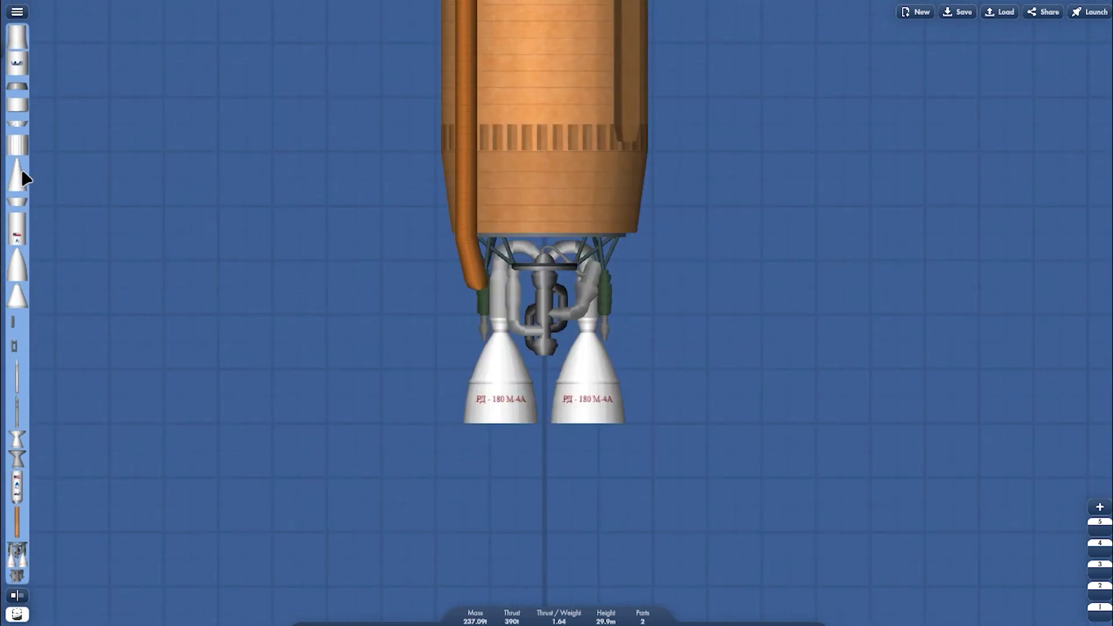
{"action": "mouse_move", "coordinate": [19, 106]}
{"action": "left_click_drag", "start_coordinate": [18, 102], "coordinate": [533, 287]}
{"action": "scroll", "coordinate": [501, 622], "scroll_direction": "down", "scroll_amount": 3}
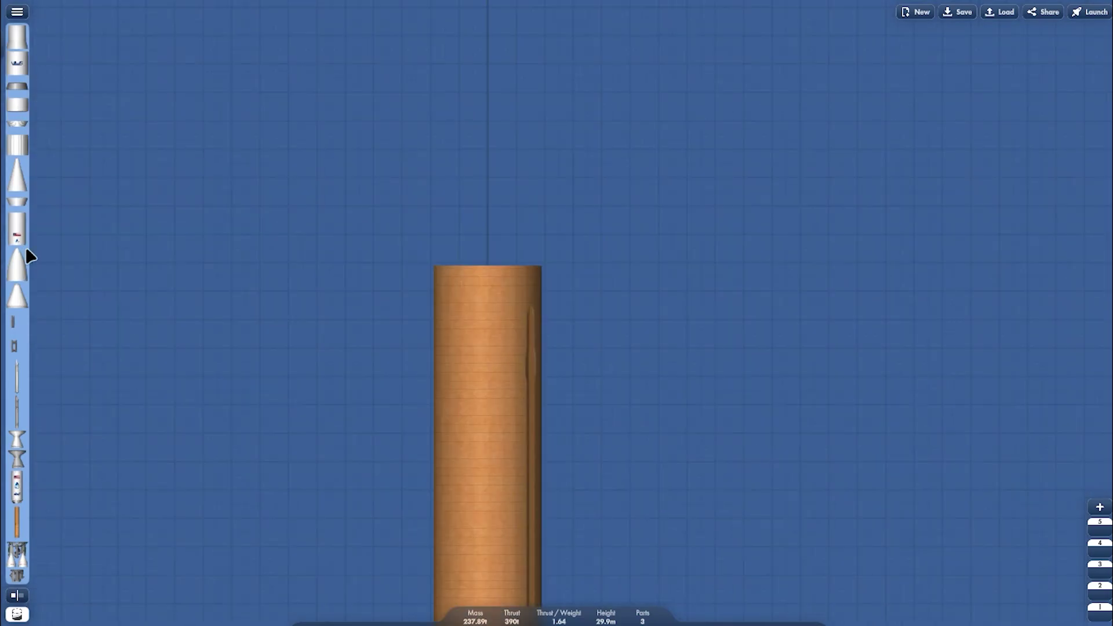
{"action": "mouse_move", "coordinate": [19, 38]}
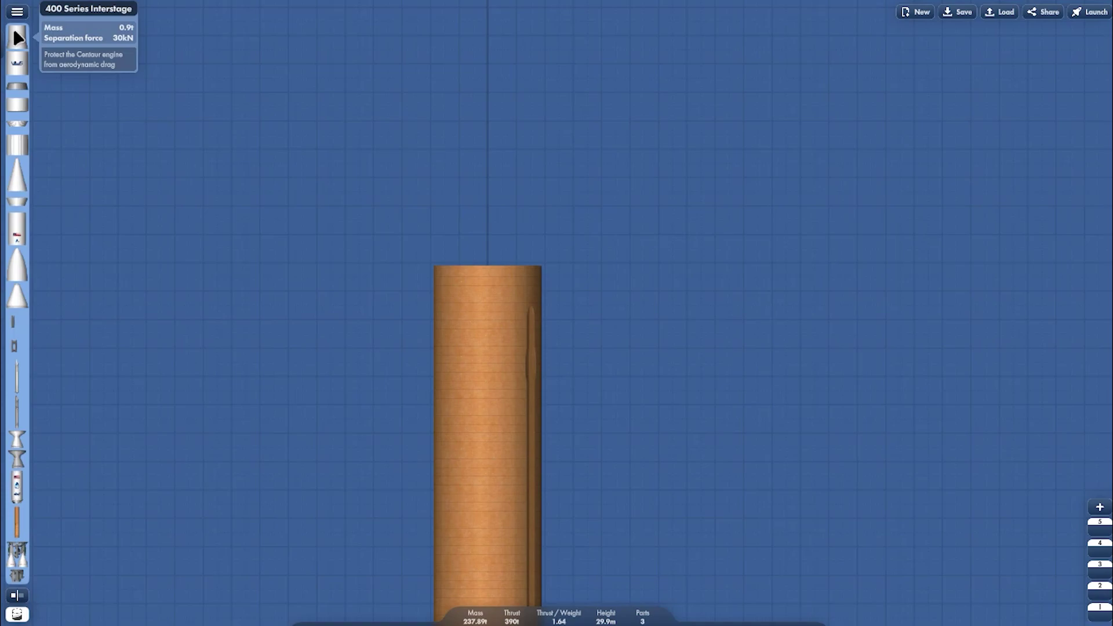
{"action": "left_click_drag", "start_coordinate": [18, 38], "coordinate": [442, 204]}
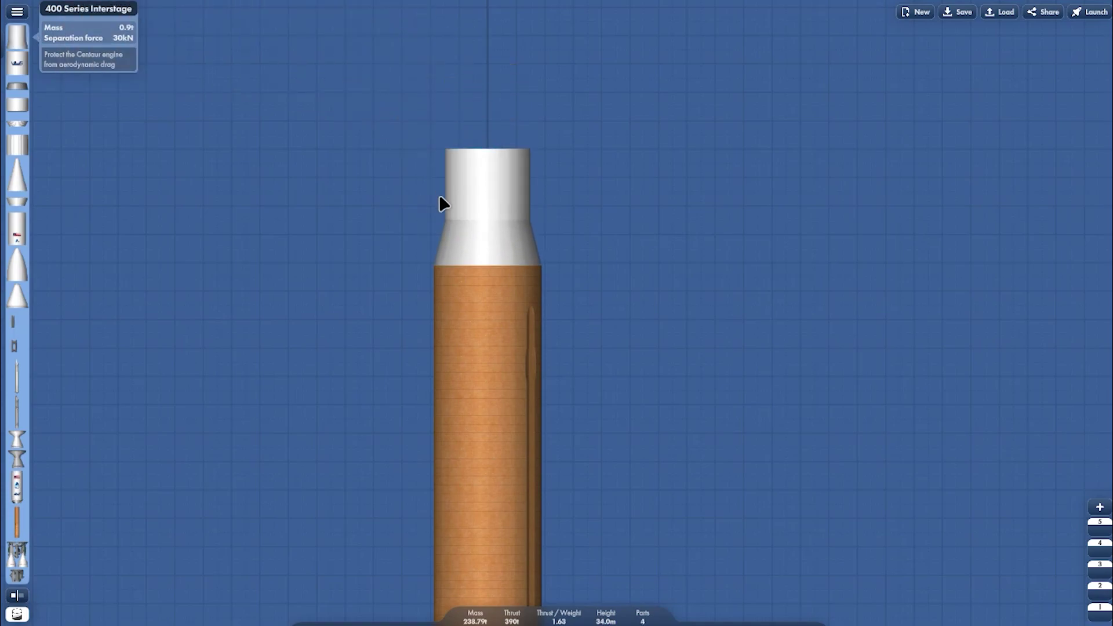
- Add the Common Centaur Stage with two side-by-side RL-10A 2 engines and seat it on the interstage
{"action": "mouse_move", "coordinate": [18, 492]}
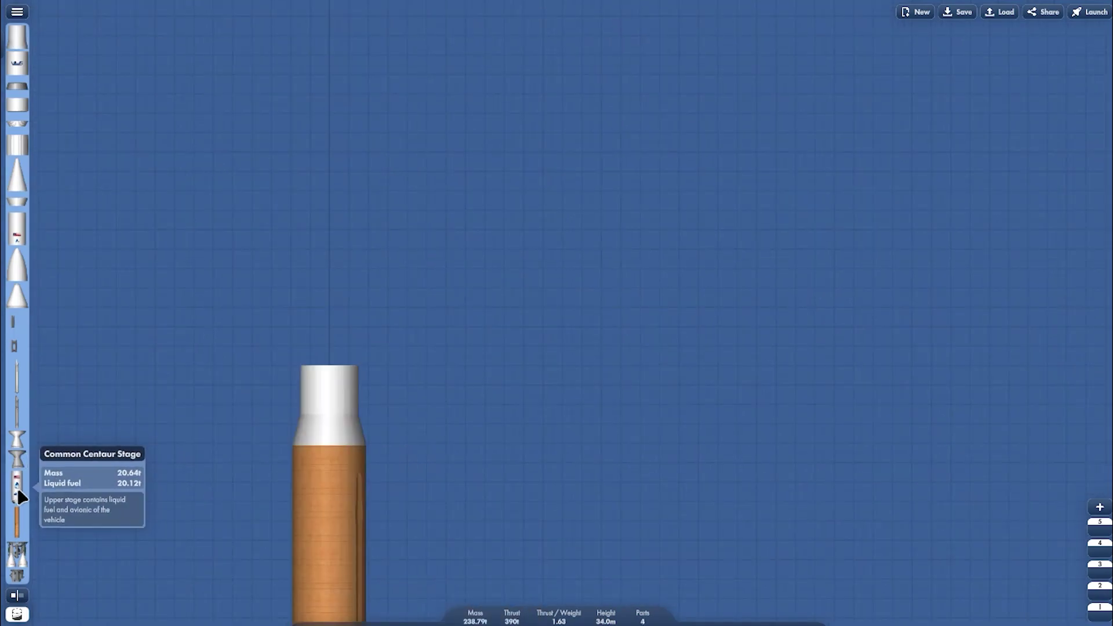
{"action": "left_click_drag", "start_coordinate": [14, 490], "coordinate": [443, 332]}
{"action": "mouse_move", "coordinate": [14, 567]}
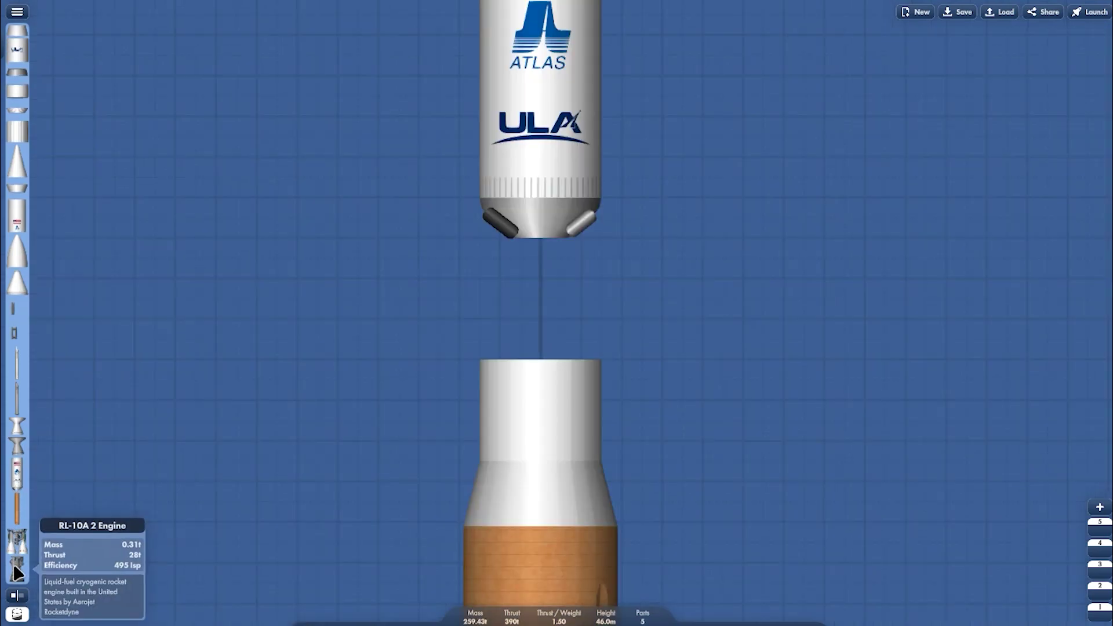
{"action": "left_click_drag", "start_coordinate": [315, 377], "coordinate": [499, 284]}
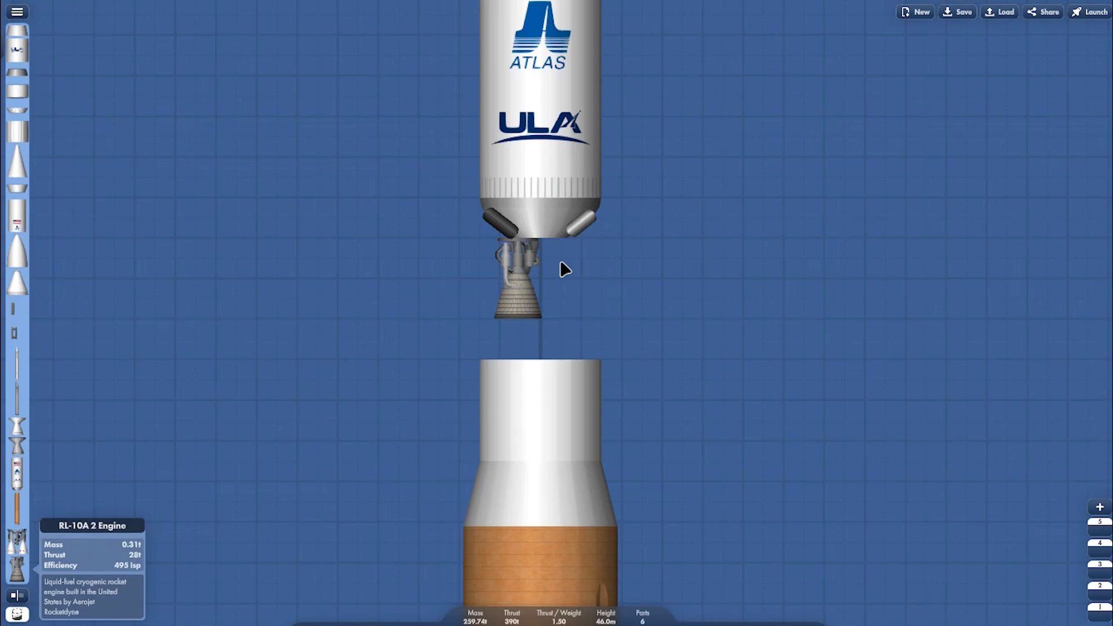
{"action": "left_click", "coordinate": [510, 275]}
{"action": "key", "text": "ctrl+c"}
{"action": "key", "text": "ctrl+v"}
{"action": "left_click_drag", "start_coordinate": [571, 238], "coordinate": [609, 288]}
- Mount the payload adapter and the Fairing Base (400) centred on top of the Centaur stage
{"action": "mouse_move", "coordinate": [19, 102]}
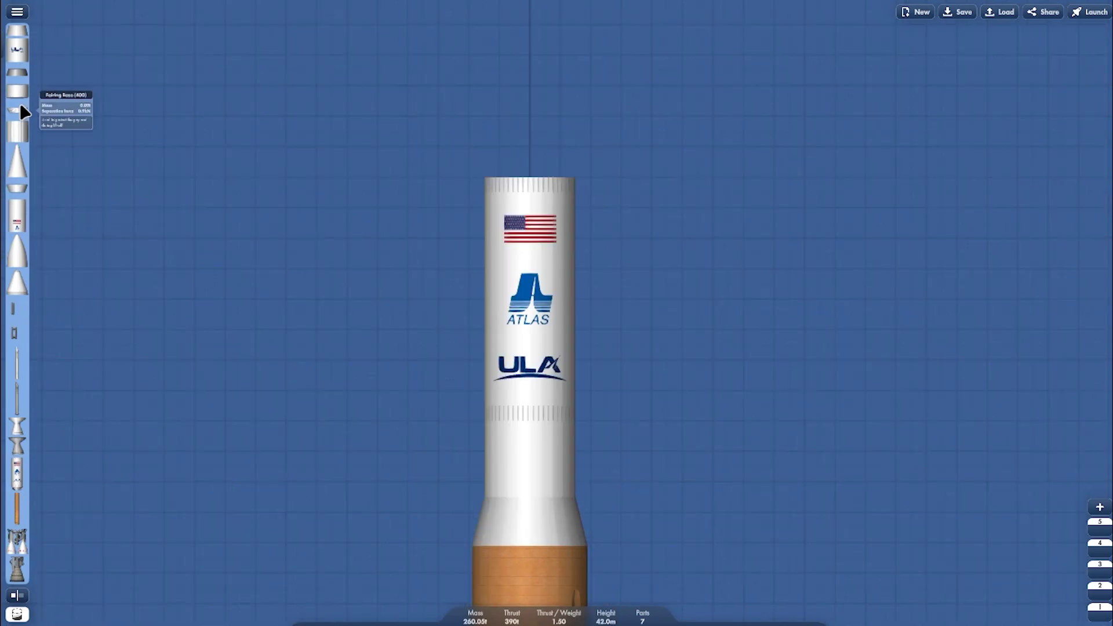
{"action": "left_click_drag", "start_coordinate": [18, 103], "coordinate": [328, 168]}
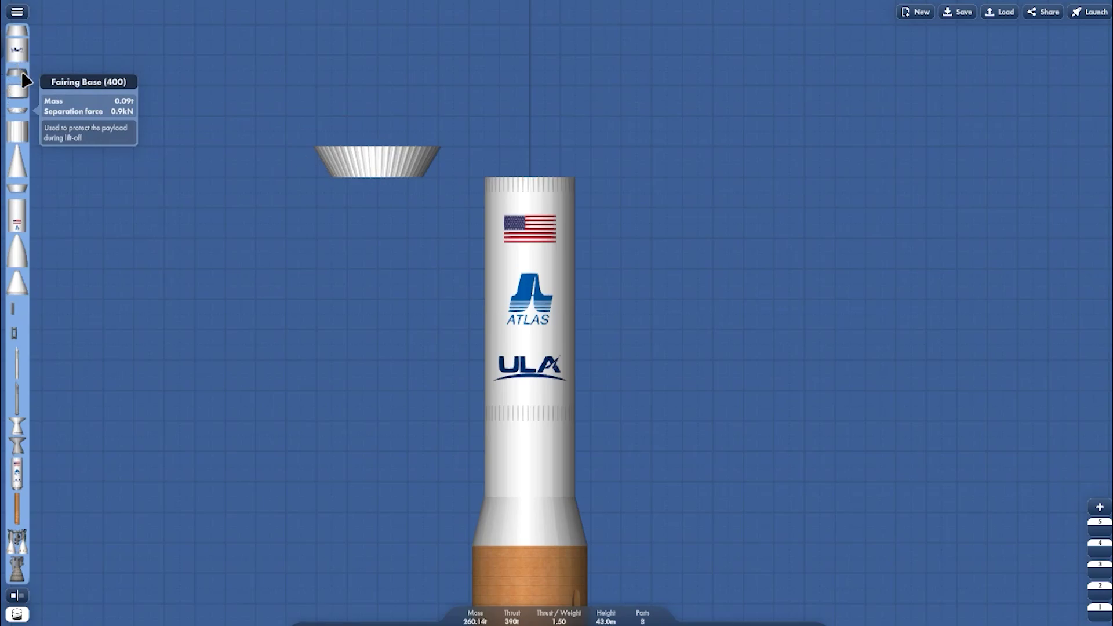
{"action": "mouse_move", "coordinate": [18, 73]}
{"action": "left_click_drag", "start_coordinate": [19, 75], "coordinate": [496, 149]}
{"action": "left_click_drag", "start_coordinate": [378, 250], "coordinate": [529, 248]}
- Stack the Fairing Body (400) and the pointed fairing nose cone on the fairing base
{"action": "mouse_move", "coordinate": [17, 132]}
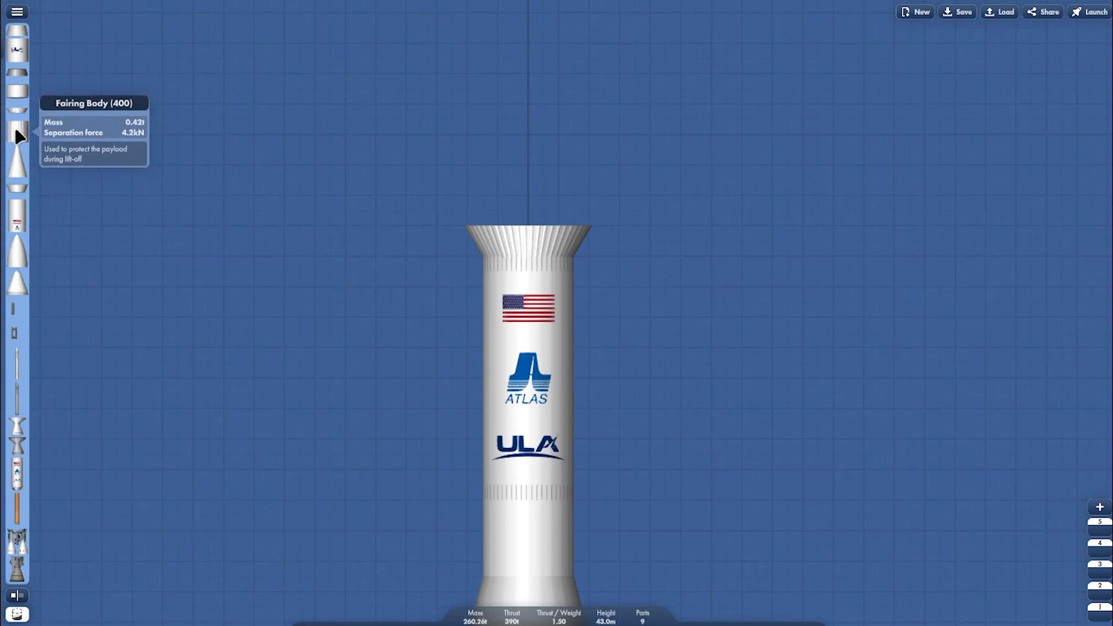
{"action": "left_click_drag", "start_coordinate": [16, 132], "coordinate": [490, 172]}
{"action": "mouse_move", "coordinate": [18, 169]}
{"action": "left_click_drag", "start_coordinate": [17, 165], "coordinate": [465, 194]}
- Place a basic 15 t Fuel Tank inside the fairing as payload, using the interior view
{"action": "left_click", "coordinate": [17, 12]}
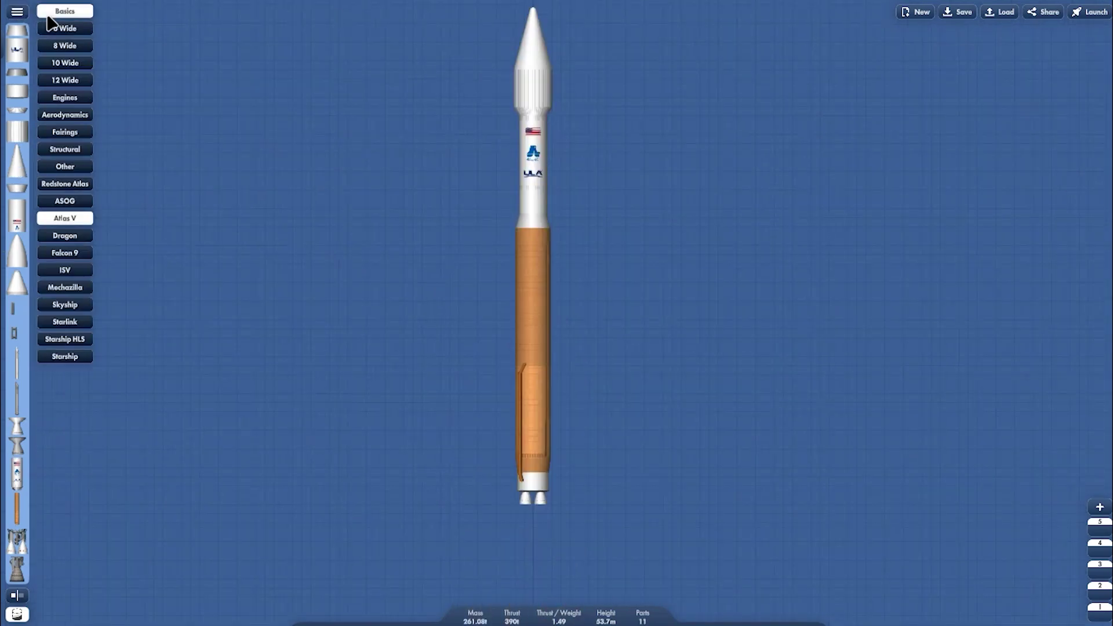
{"action": "left_click", "coordinate": [49, 13]}
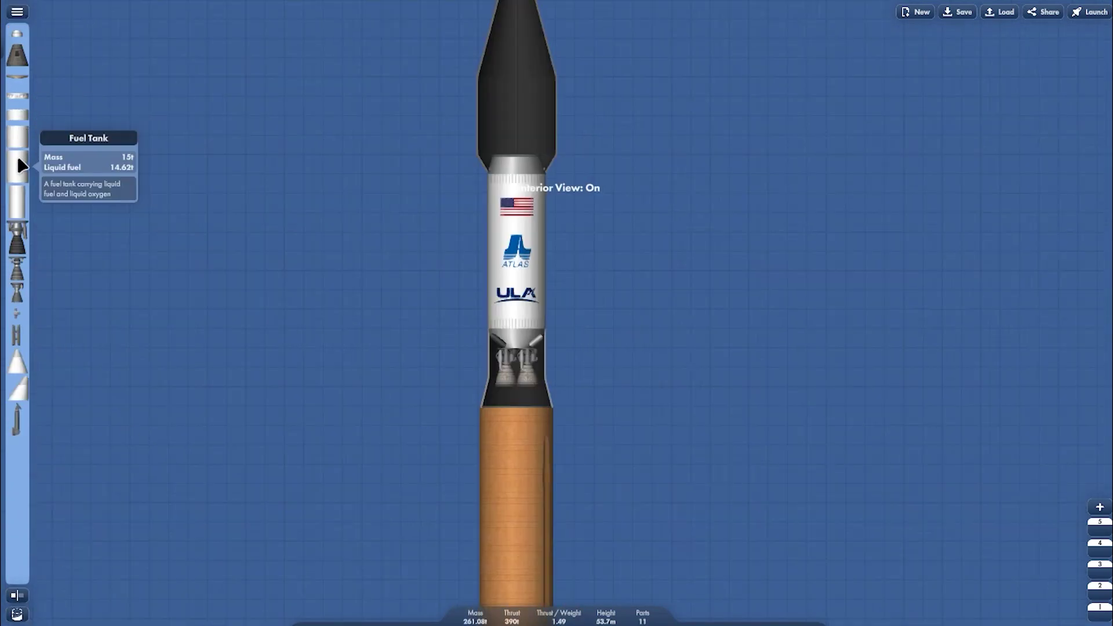
{"action": "left_click_drag", "start_coordinate": [17, 165], "coordinate": [507, 124]}
- Attach a side separator to the core's lower right side and place a front Solid Rocket Booster with its nozzle beside it
{"action": "scroll", "coordinate": [526, 134], "scroll_direction": "down", "scroll_amount": 3}
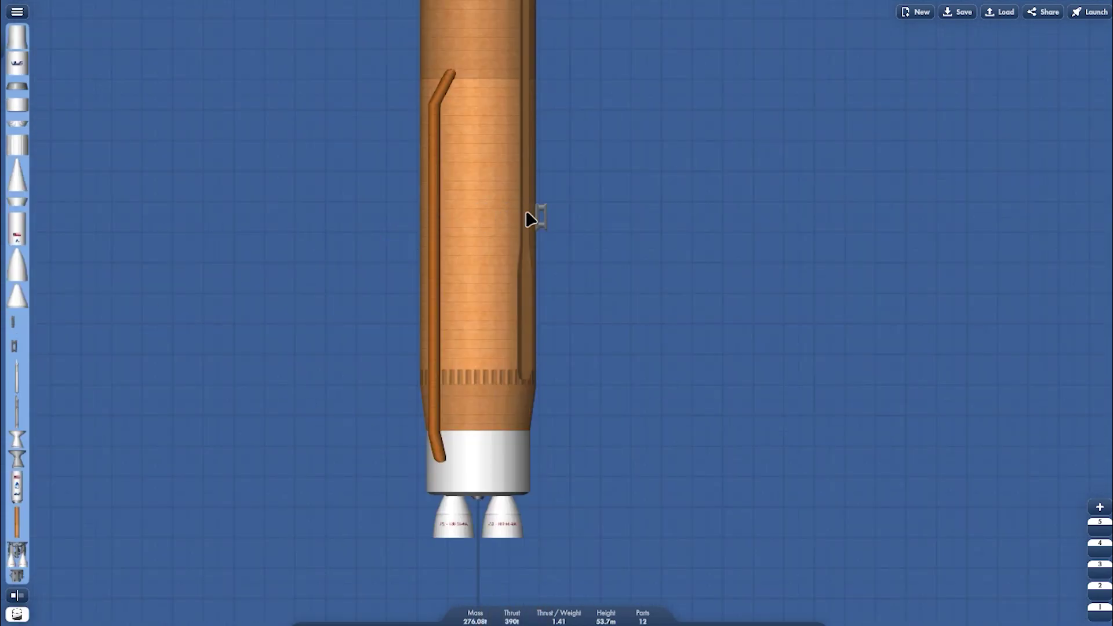
{"action": "left_click_drag", "start_coordinate": [22, 372], "coordinate": [551, 220]}
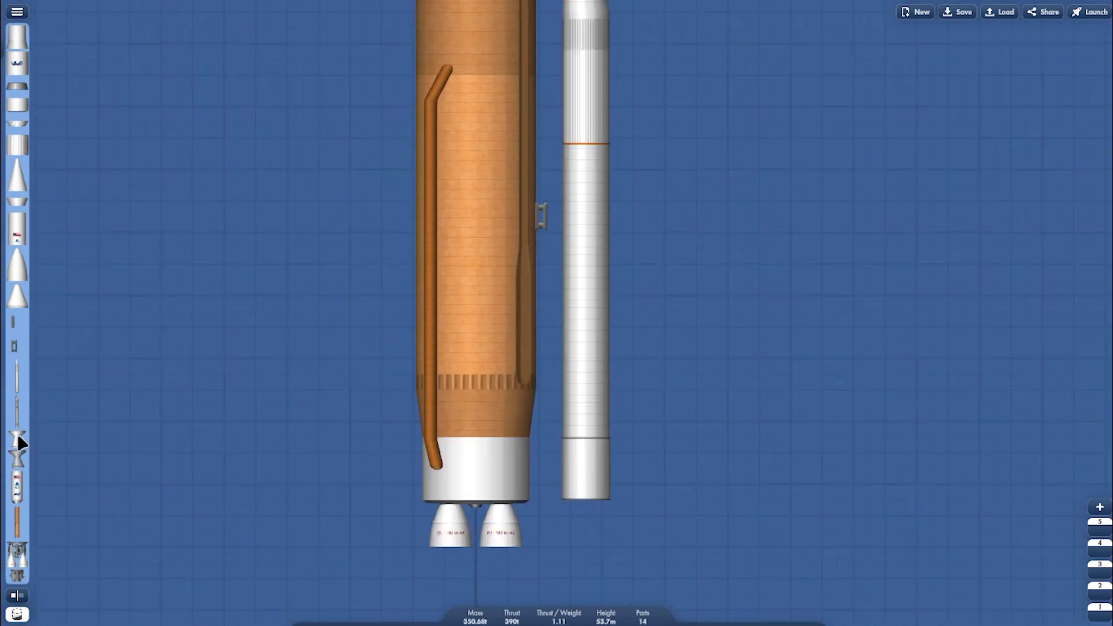
{"action": "left_click_drag", "start_coordinate": [548, 551], "coordinate": [546, 513]}
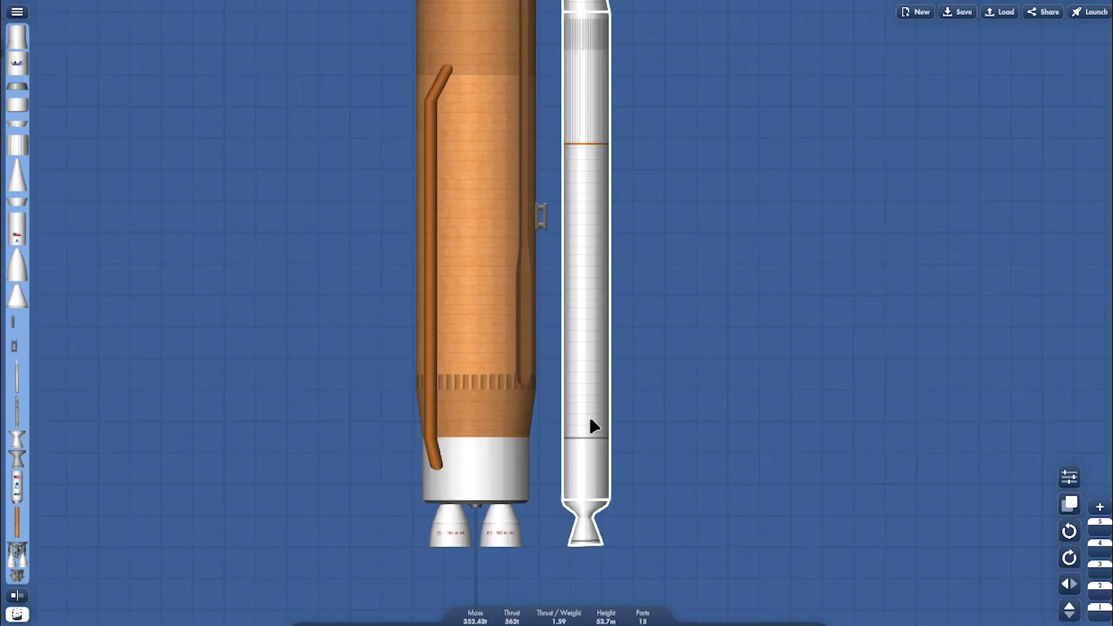
- Try adding a second Solid Rocket Booster behind the front one
{"action": "left_click", "coordinate": [590, 383]}
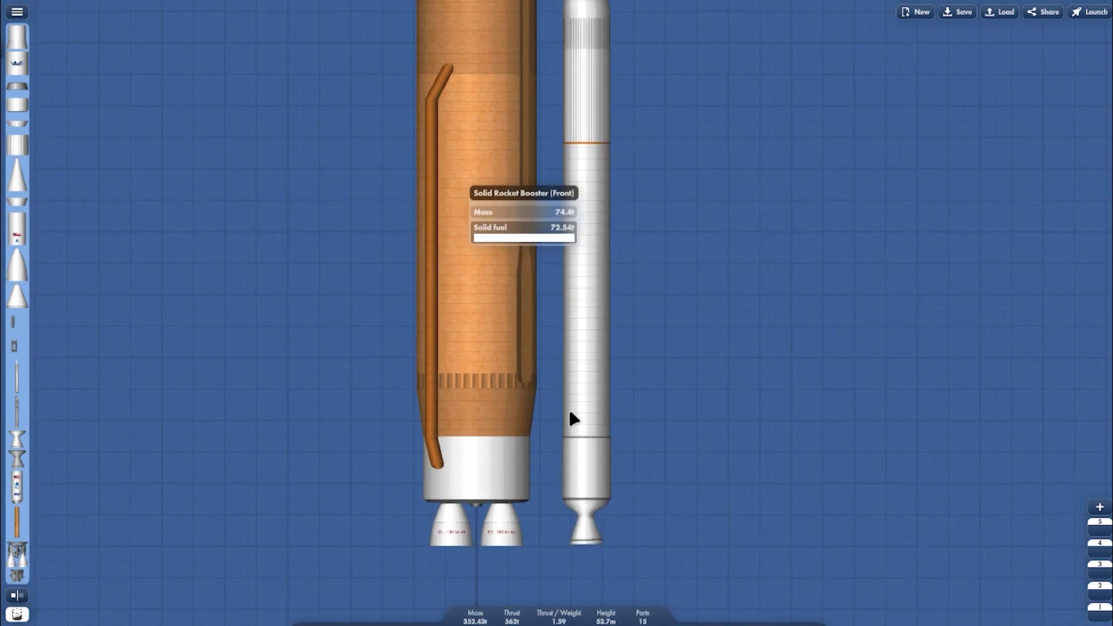
{"action": "left_click", "coordinate": [582, 503]}
{"action": "left_click_drag", "start_coordinate": [16, 408], "coordinate": [591, 221]}
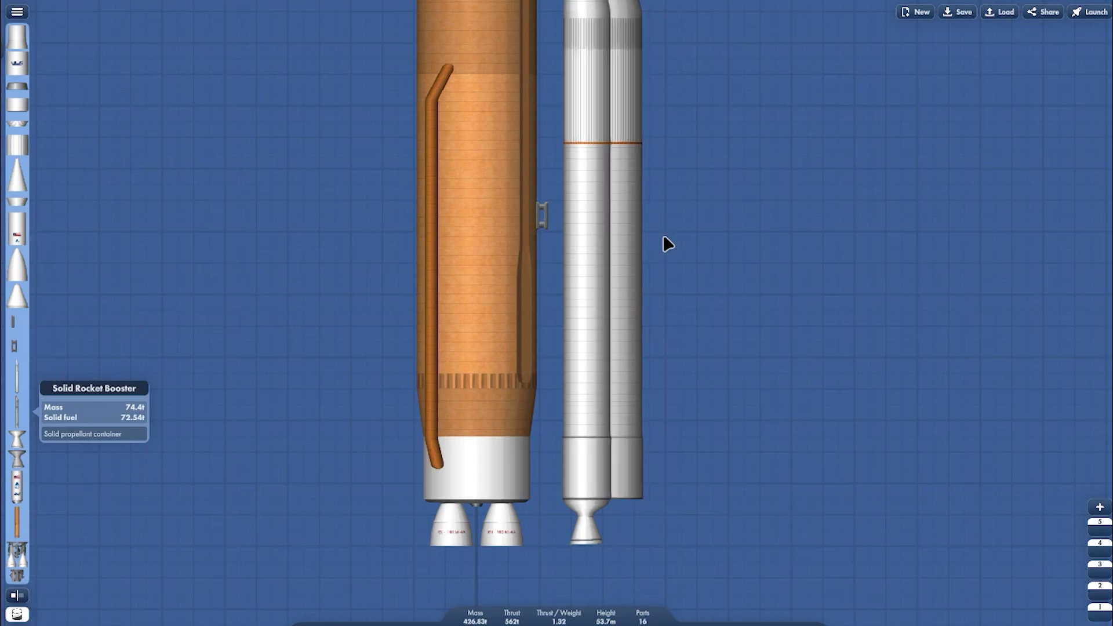
{"action": "left_click_drag", "start_coordinate": [663, 234], "coordinate": [621, 366]}
{"action": "scroll", "coordinate": [563, 222], "scroll_direction": "down", "scroll_amount": 3}
{"action": "left_click_drag", "start_coordinate": [566, 222], "coordinate": [3, 173]}
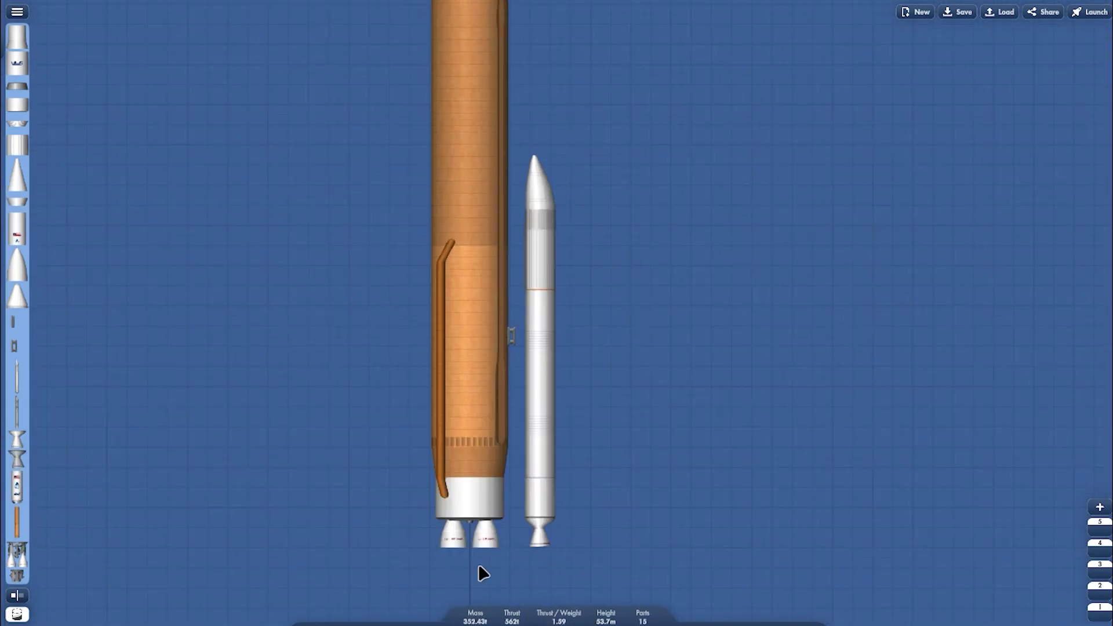
- Move the assembled solid rocket booster over the side separator against the core's lower section
{"action": "scroll", "coordinate": [483, 573], "scroll_direction": "up", "scroll_amount": 2}
{"action": "left_click_drag", "start_coordinate": [576, 368], "coordinate": [528, 231]}
{"action": "left_click_drag", "start_coordinate": [569, 177], "coordinate": [485, 284]}
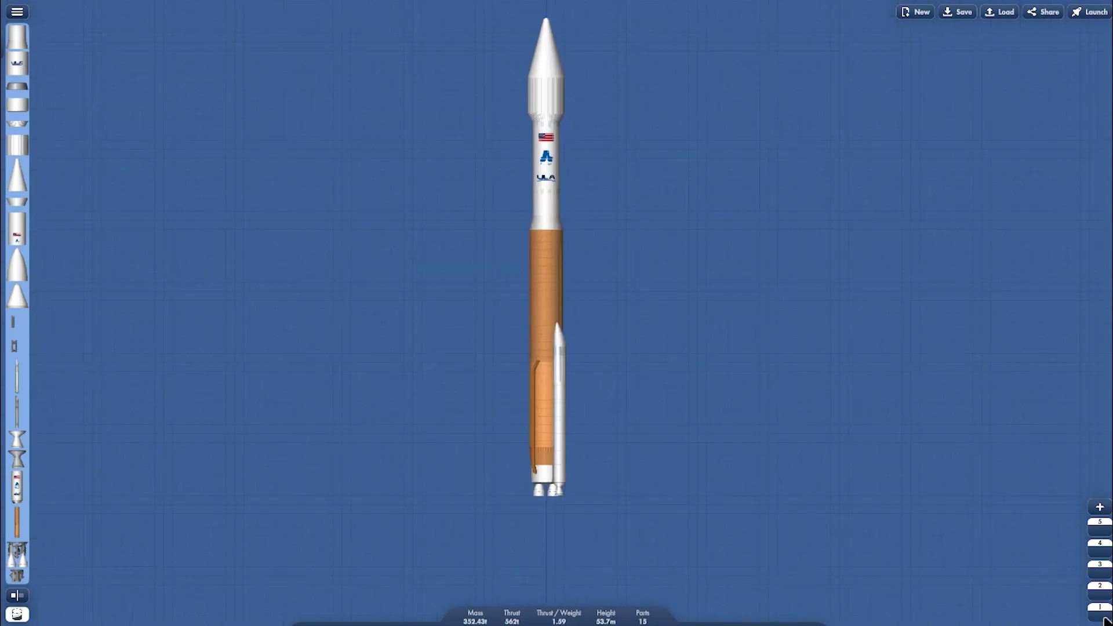
- Assign the RD-180 engine and the solid booster nozzle to stage 1, and the side separator to stage 2
{"action": "left_click", "coordinate": [1098, 611]}
{"action": "scroll", "coordinate": [620, 574], "scroll_direction": "up", "scroll_amount": 3}
{"action": "scroll", "coordinate": [499, 464], "scroll_direction": "up", "scroll_amount": 2}
{"action": "left_click", "coordinate": [468, 392]}
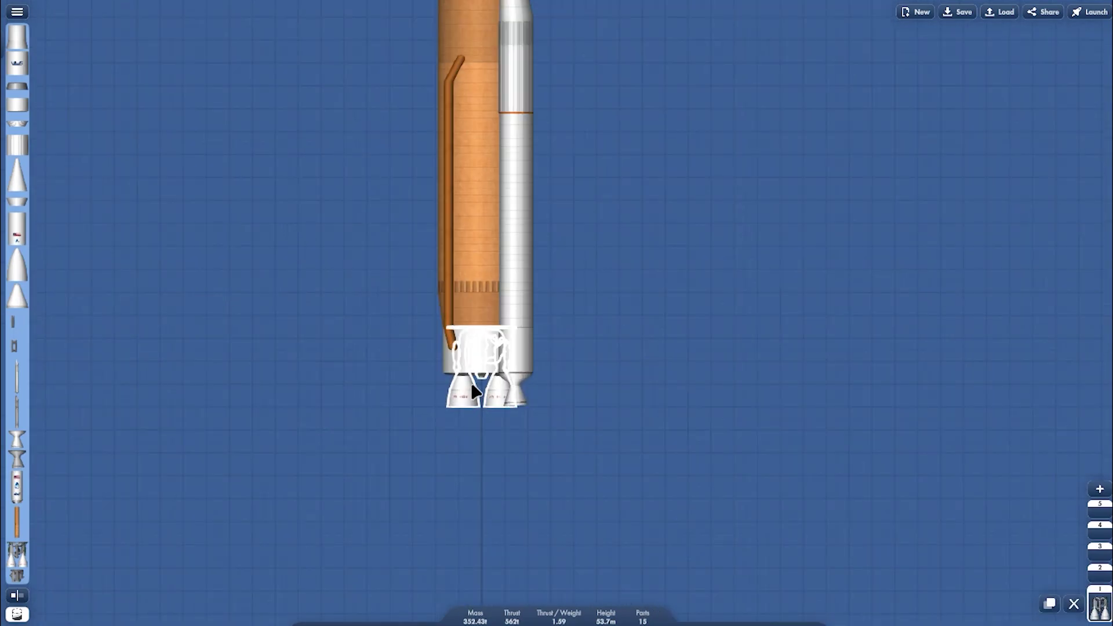
{"action": "left_click", "coordinate": [524, 375]}
{"action": "left_click_drag", "start_coordinate": [753, 297], "coordinate": [834, 472]}
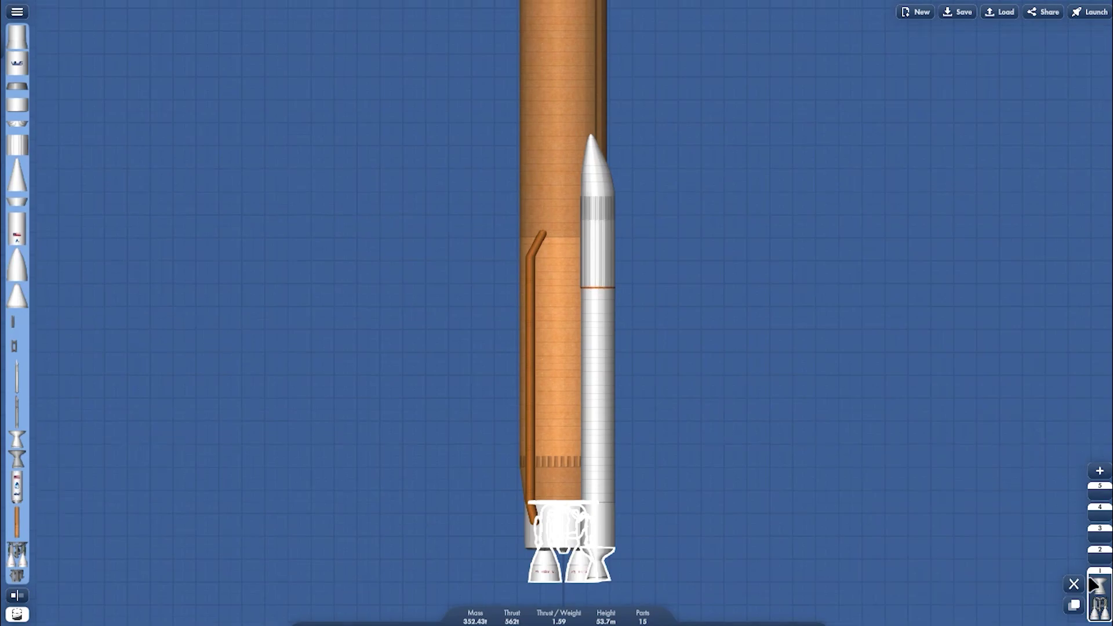
{"action": "left_click", "coordinate": [1105, 554]}
- Assign the interstage and both RL-10A 2 engines to stage 3, using the interior view to reach the engines
{"action": "left_click", "coordinate": [1099, 524]}
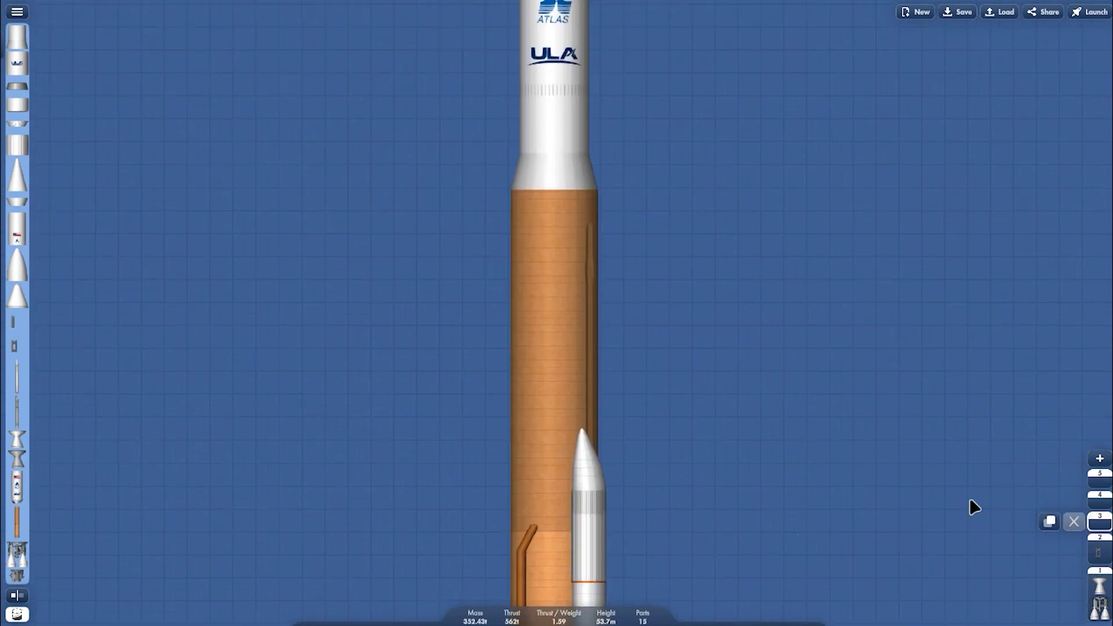
{"action": "scroll", "coordinate": [531, 94], "scroll_direction": "up", "scroll_amount": 2}
{"action": "left_click", "coordinate": [530, 139]}
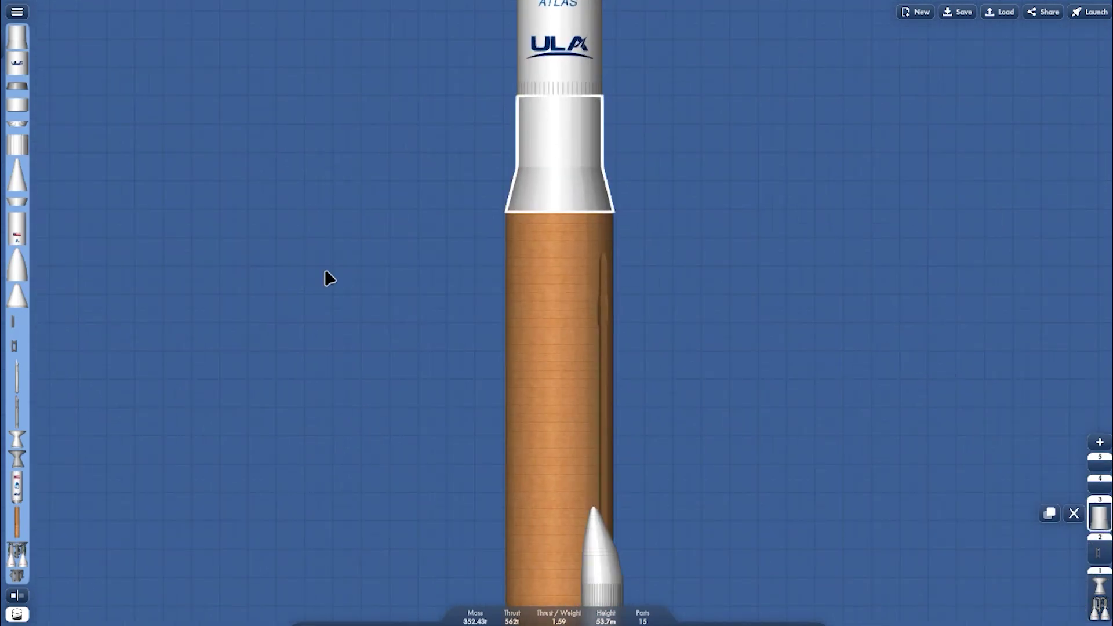
{"action": "left_click", "coordinate": [23, 599]}
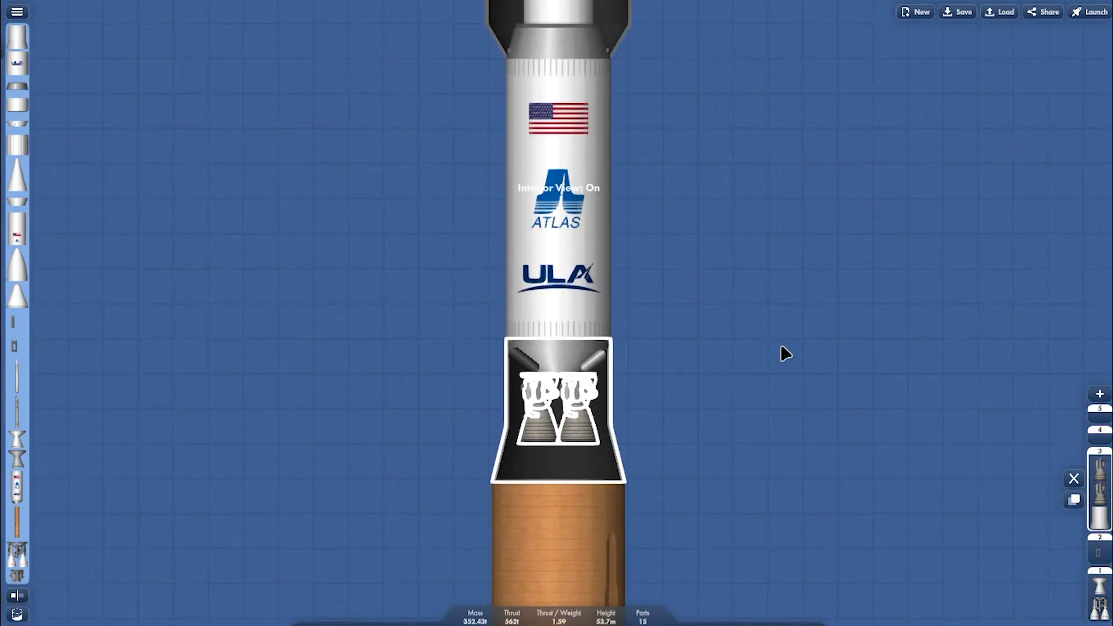
- Assign the fairing base to stage 4 and the payload adapter to stage 5
{"action": "left_click", "coordinate": [598, 266]}
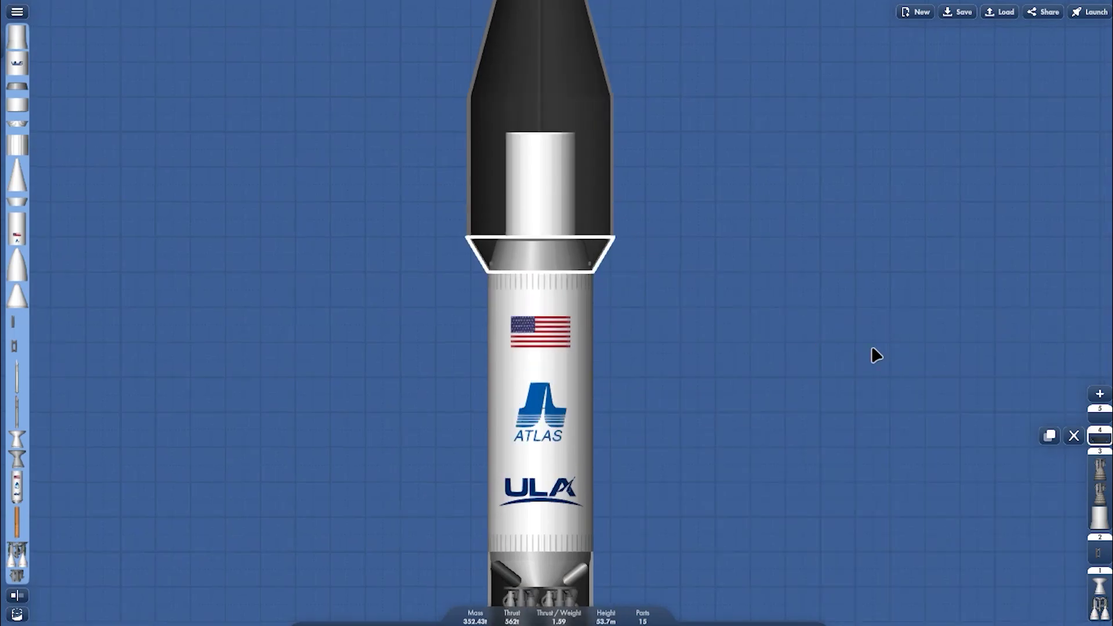
{"action": "left_click", "coordinate": [1099, 415]}
- Launch the rocket and lift off with the engines ignited at 100% throttle
{"action": "left_click", "coordinate": [1090, 12]}
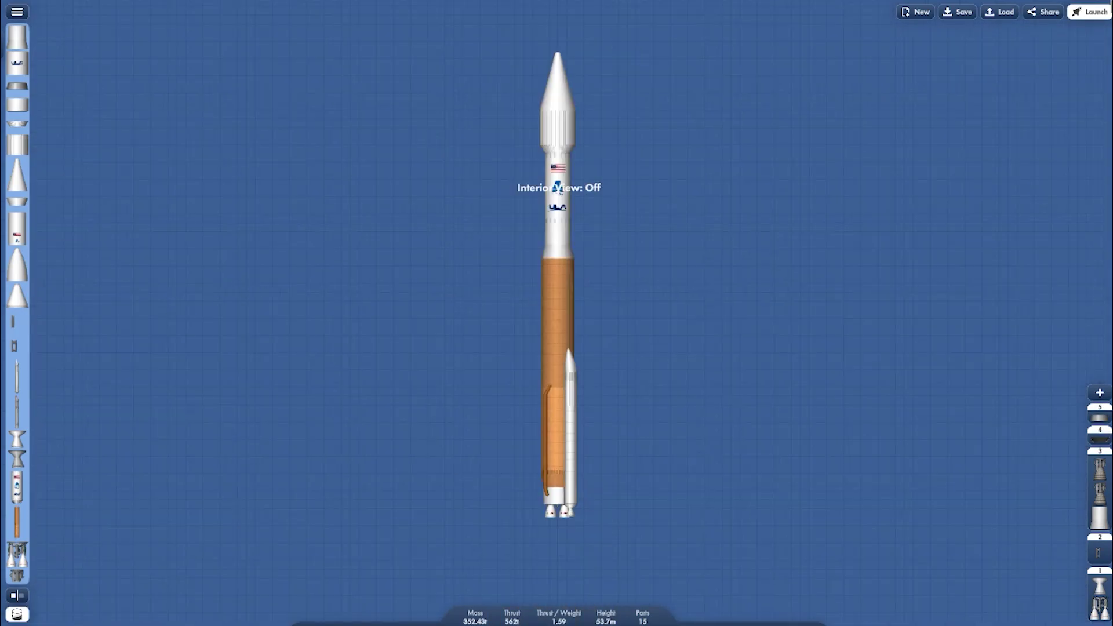
{"action": "left_click", "coordinate": [583, 342]}
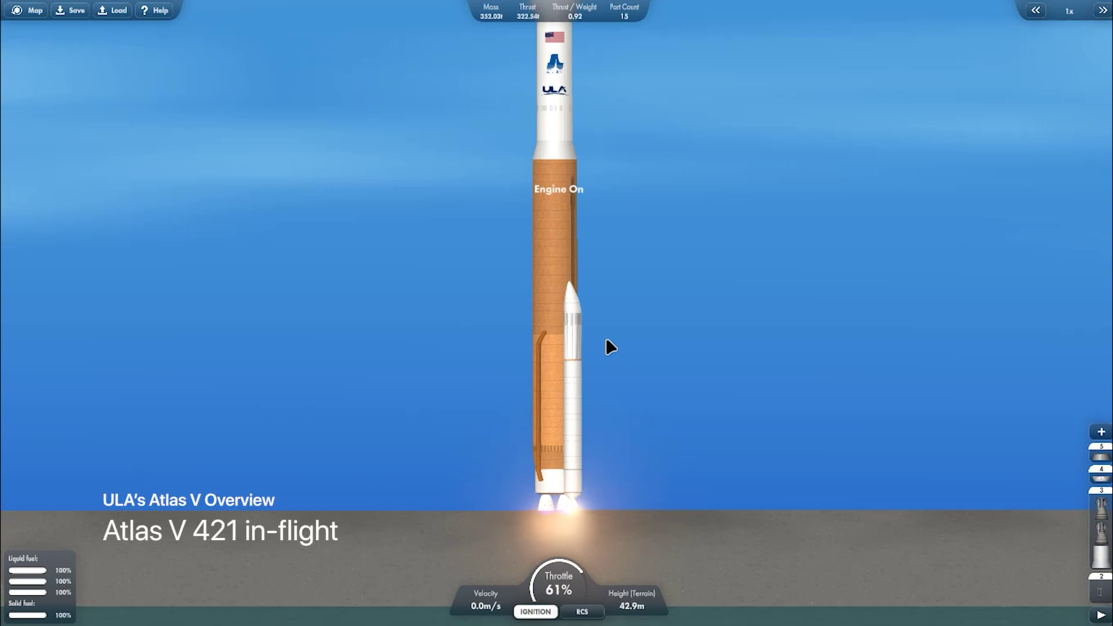
{"action": "key", "text": "shift"}
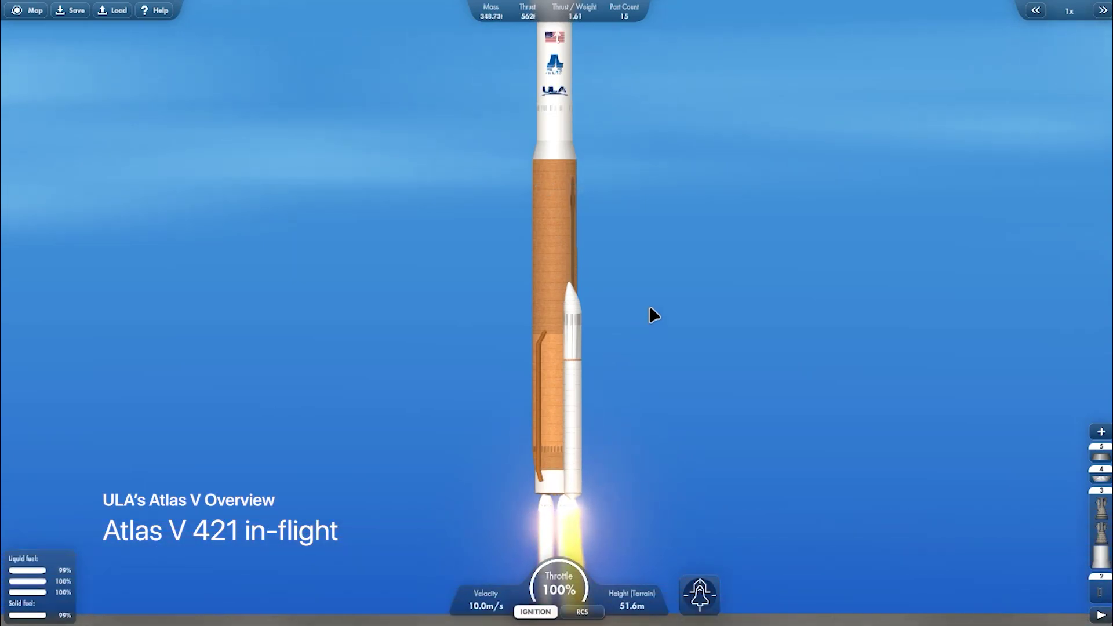
- Fly the ascent while following the trajectory on the map at up to 5x time acceleration, and return to 1x before burnout
{"action": "scroll", "coordinate": [650, 307], "scroll_direction": "down", "scroll_amount": 5}
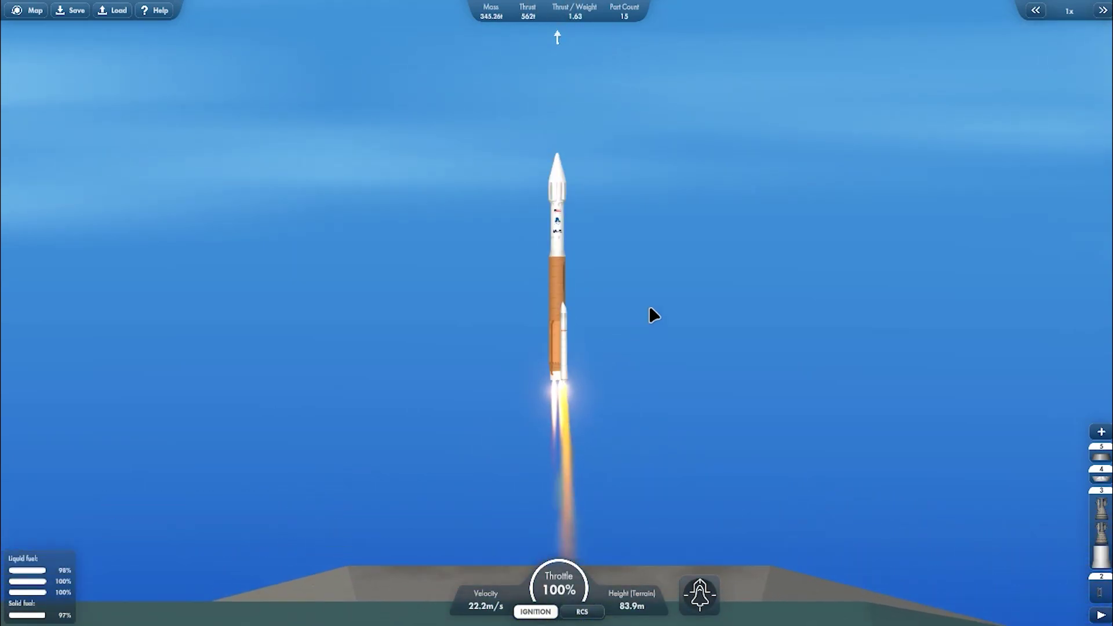
{"action": "scroll", "coordinate": [649, 309], "scroll_direction": "down", "scroll_amount": 3}
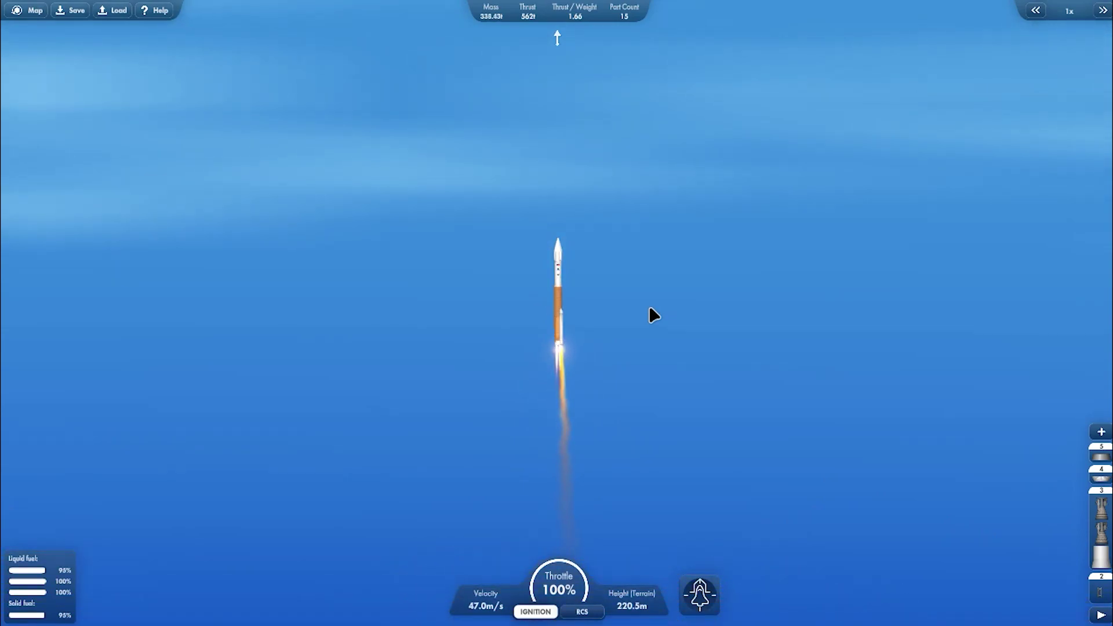
{"action": "scroll", "coordinate": [649, 309], "scroll_direction": "up", "scroll_amount": 3}
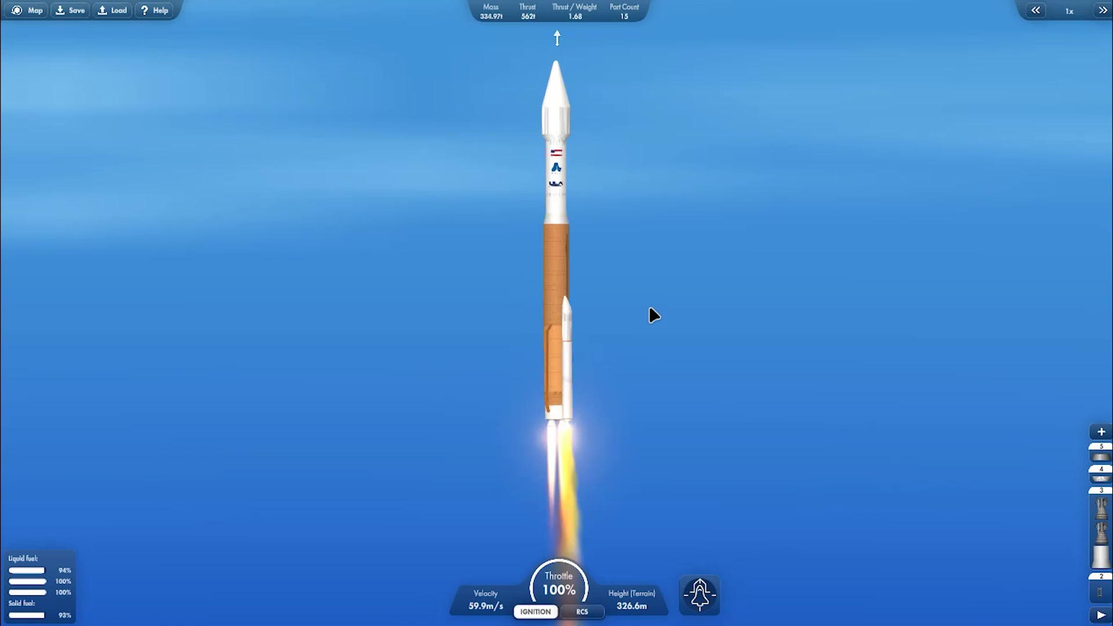
{"action": "key", "text": "period"}
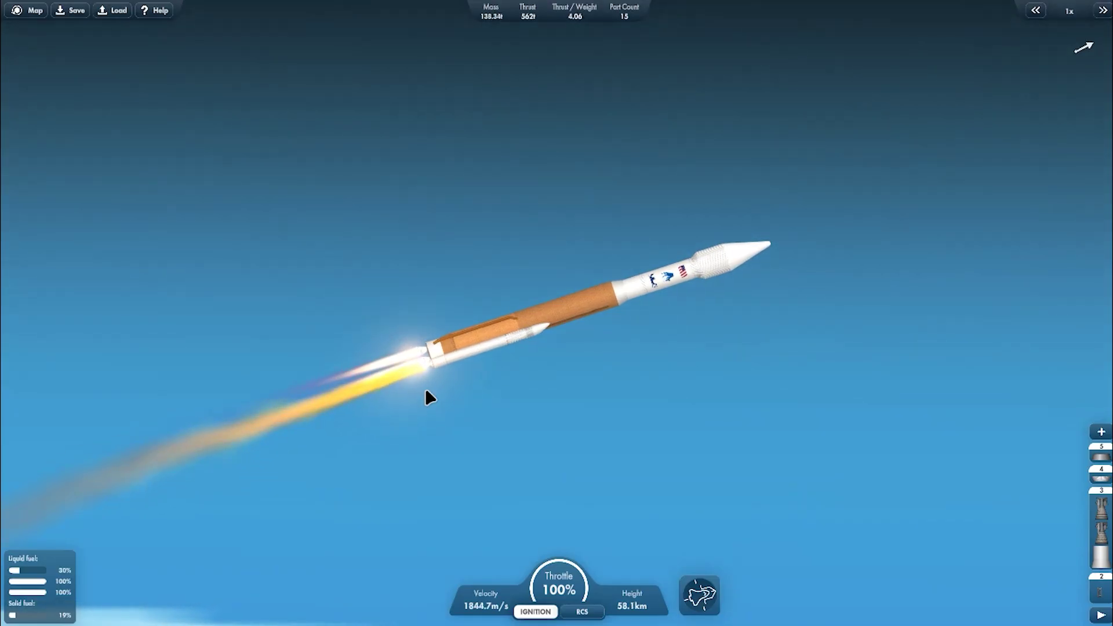
{"action": "key", "text": "m"}
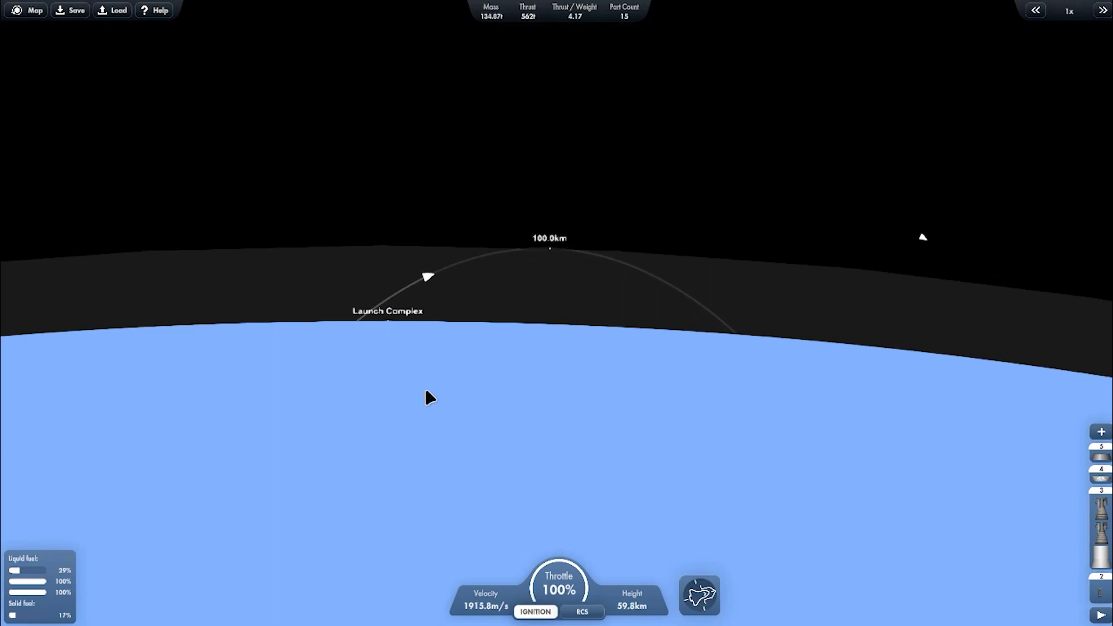
{"action": "key", "text": "period"}
{"action": "key", "text": "period"}
{"action": "key", "text": "comma"}
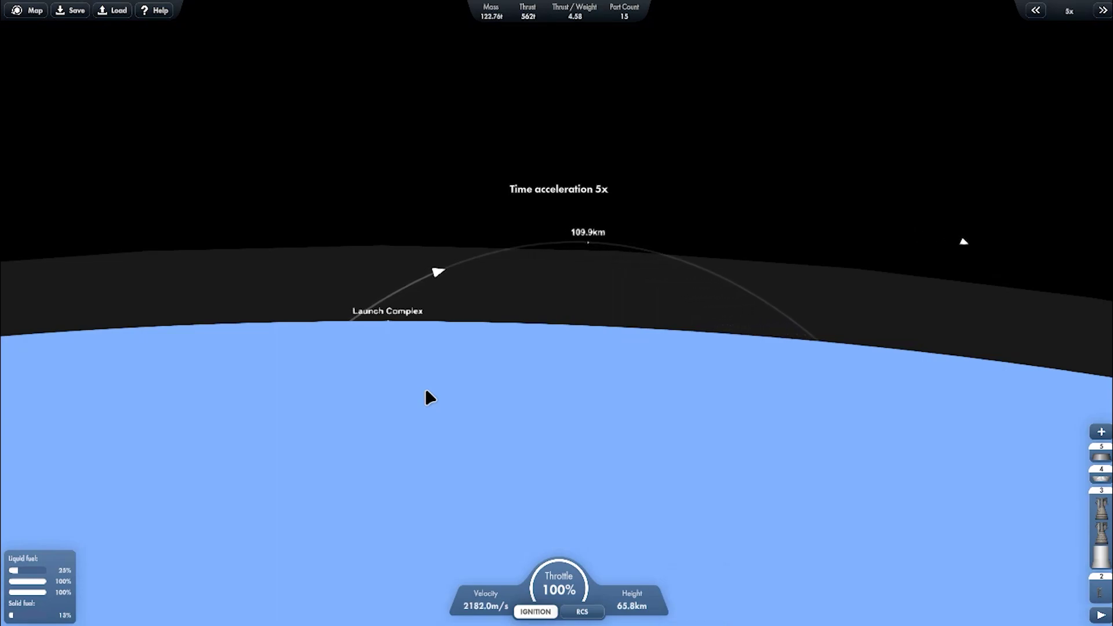
{"action": "key", "text": "comma"}
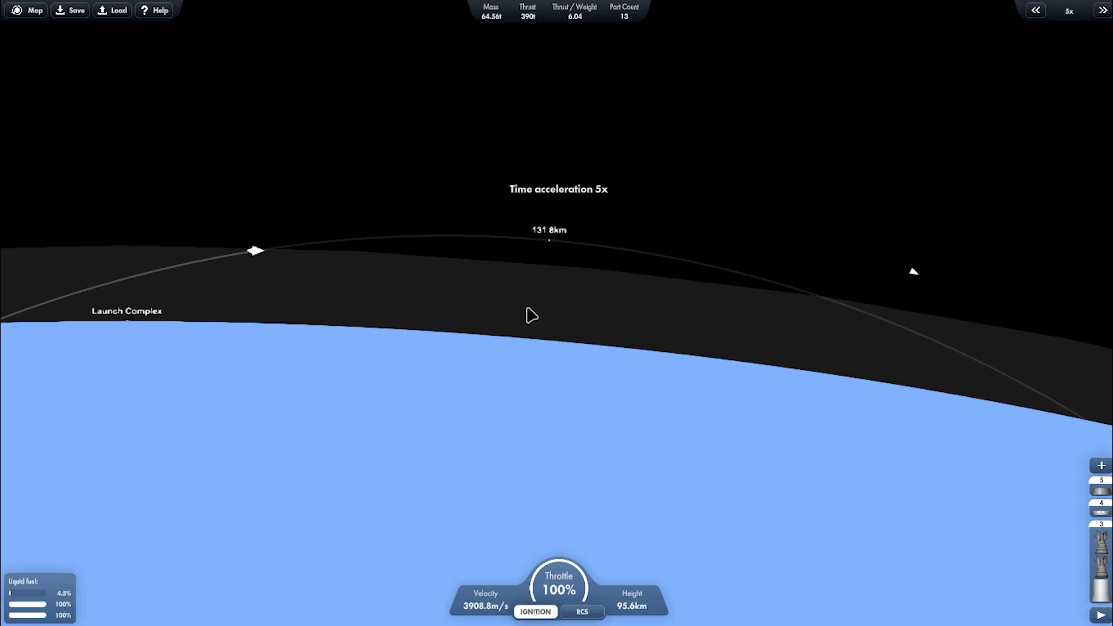
{"action": "key", "text": "comma"}
{"action": "key", "text": "comma"}
{"action": "key", "text": "comma"}
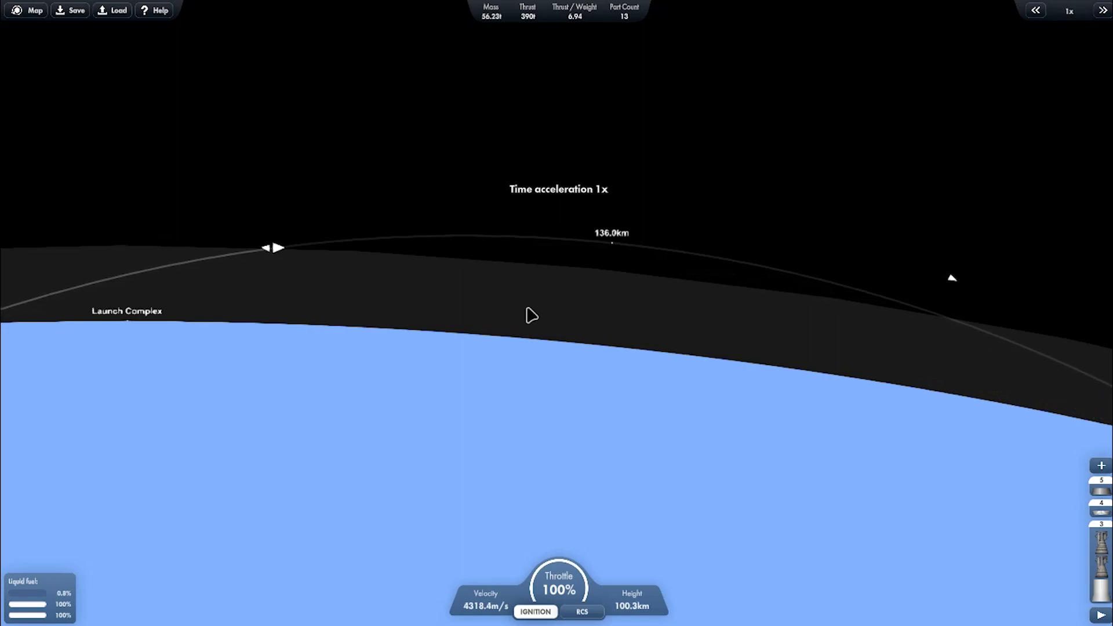
- Activate stage 3 to separate the core stage and ignite the RL-10A 2 engines, and reduce the throttle to 64%
{"action": "key", "text": "m"}
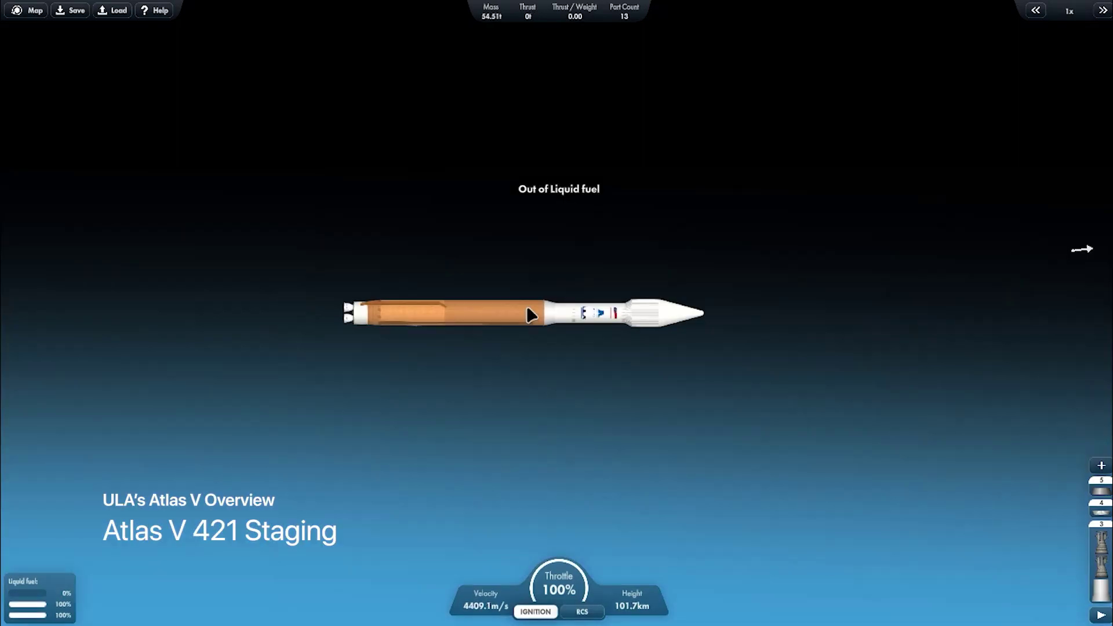
{"action": "scroll", "coordinate": [524, 304], "scroll_direction": "up", "scroll_amount": 3}
{"action": "key", "text": "space"}
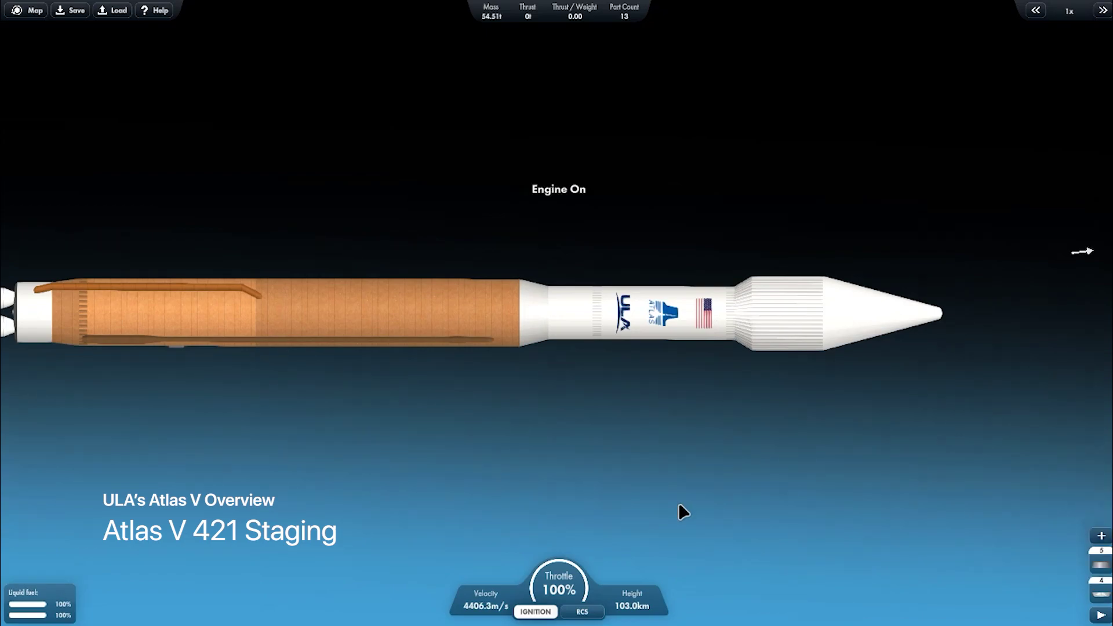
{"action": "scroll", "coordinate": [677, 502], "scroll_direction": "down", "scroll_amount": 5}
{"action": "key", "text": "ctrl"}
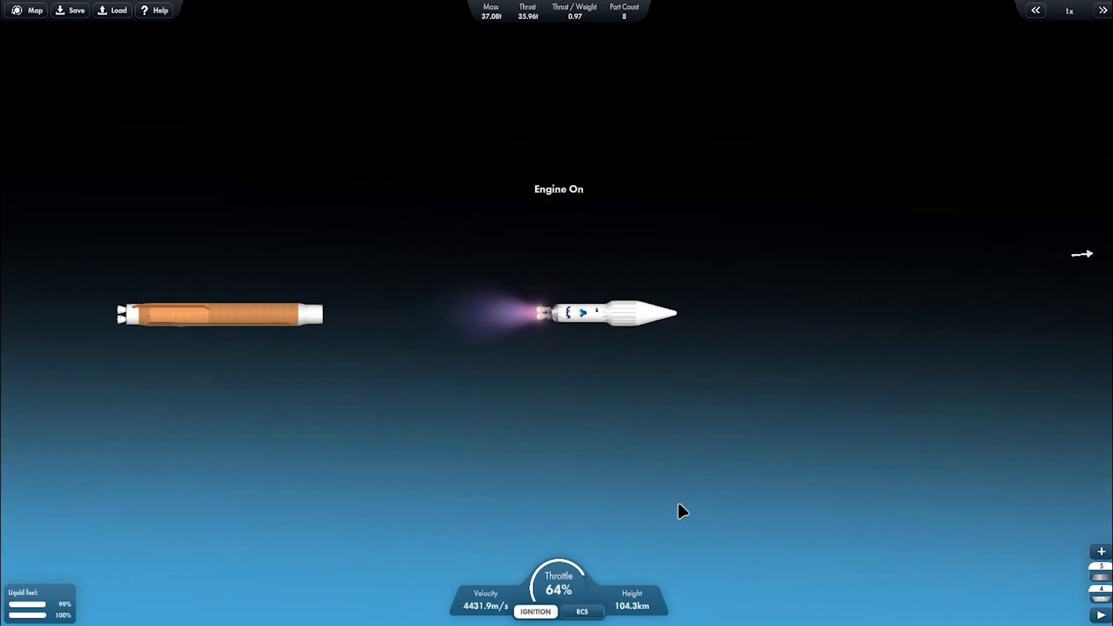
{"action": "scroll", "coordinate": [677, 502], "scroll_direction": "up", "scroll_amount": 3}
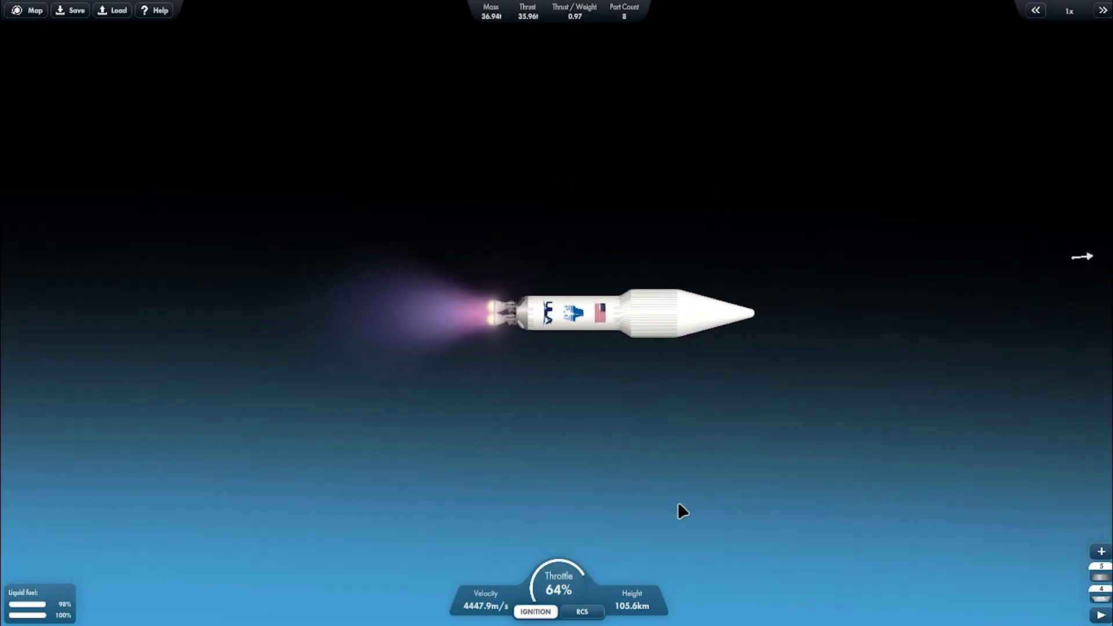
- Activate stage 4 to jettison the payload fairing and raise the throttle to 100%
{"action": "key", "text": "space"}
{"action": "scroll", "coordinate": [677, 502], "scroll_direction": "down", "scroll_amount": 5}
{"action": "key", "text": "shift"}
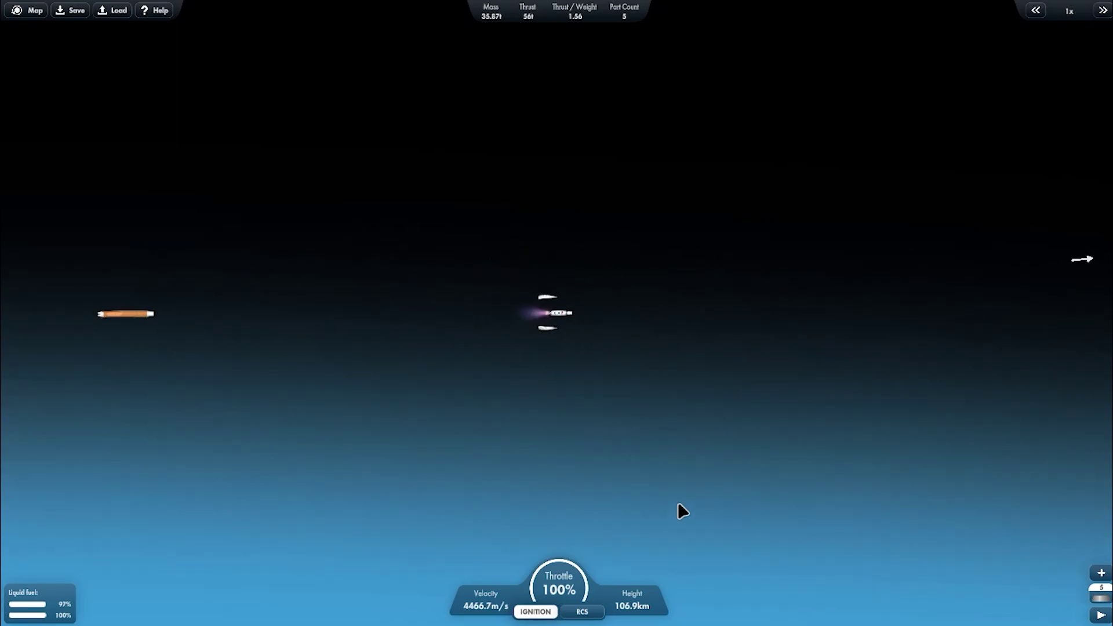
{"action": "scroll", "coordinate": [678, 503], "scroll_direction": "up", "scroll_amount": 5}
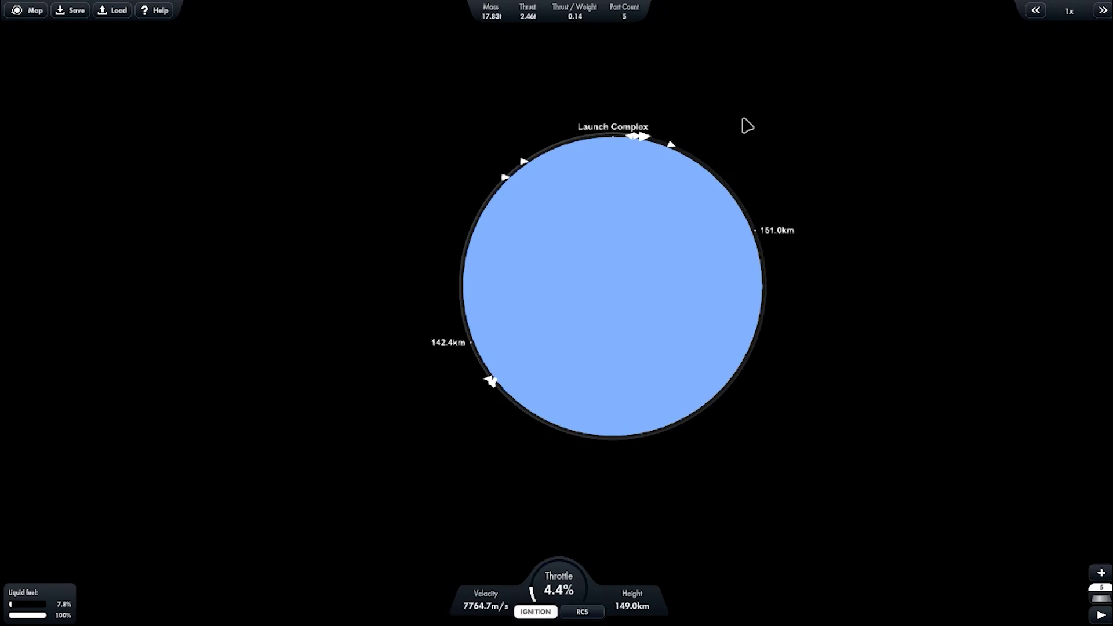
- Cut the throttle to 0% and activate stage 5 to release the payload in orbit
{"action": "key", "text": "ctrl"}
{"action": "key", "text": "m"}
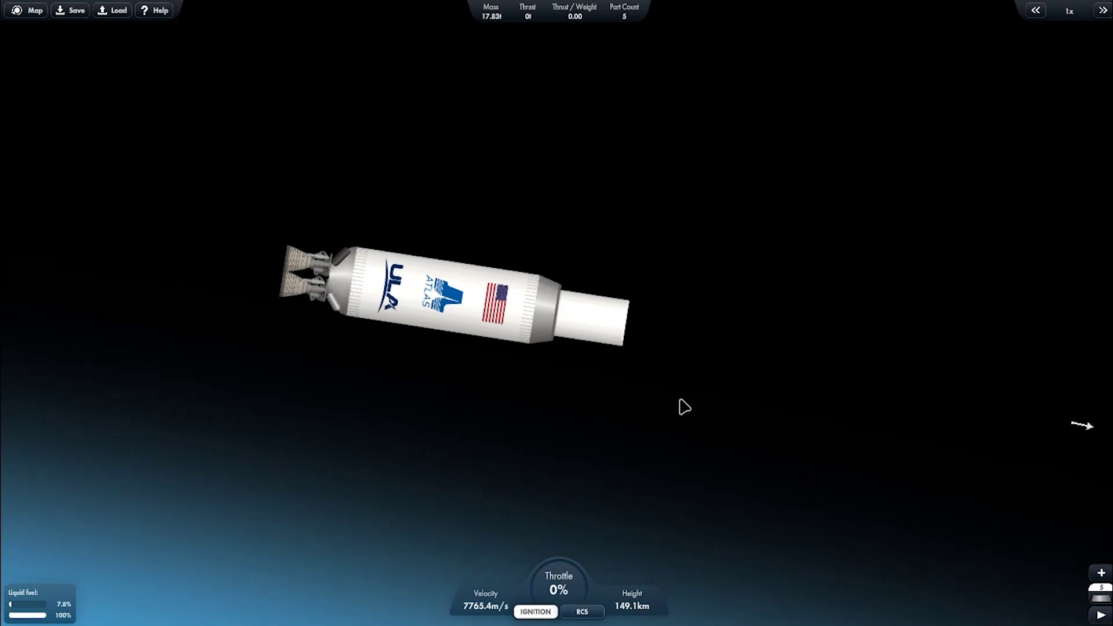
{"action": "key", "text": "space"}
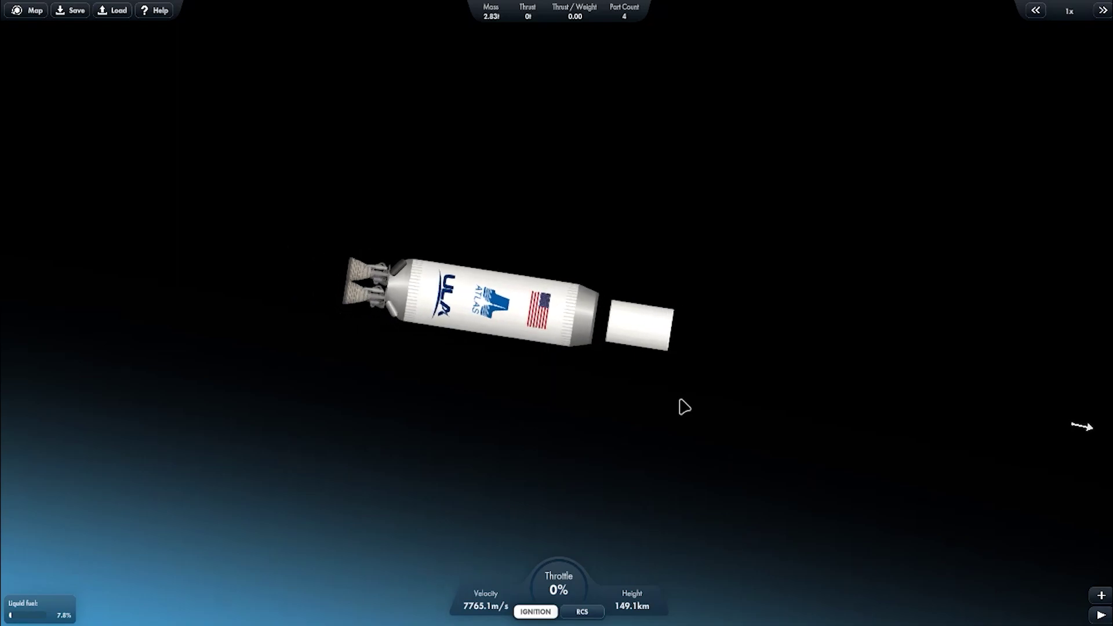
{"action": "scroll", "coordinate": [684, 407], "scroll_direction": "down", "scroll_amount": 5}
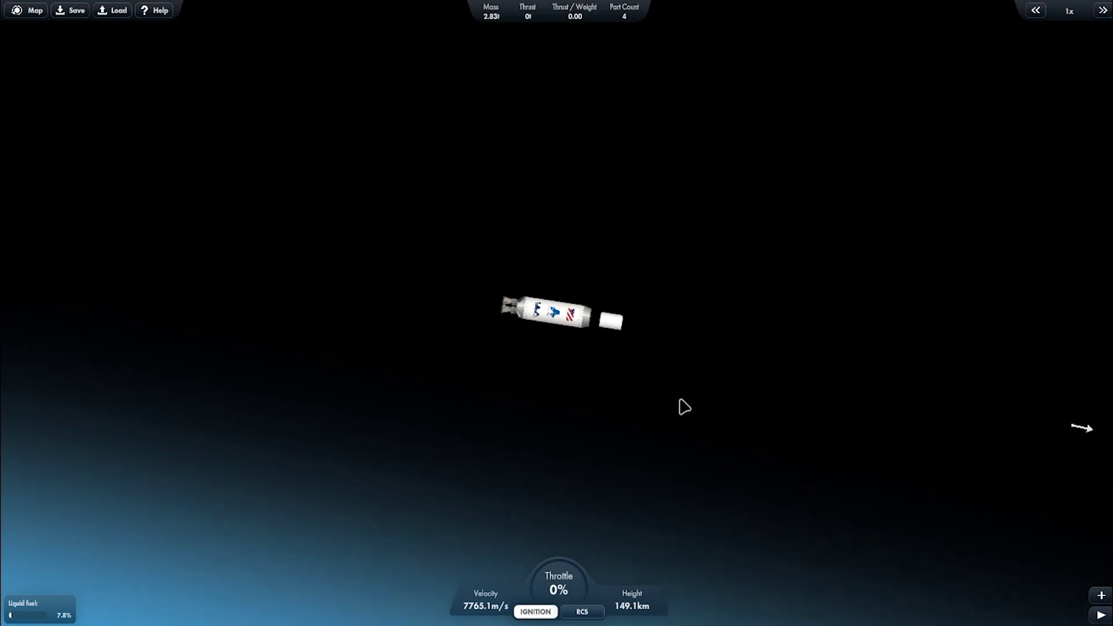
{"action": "scroll", "coordinate": [684, 407], "scroll_direction": "up", "scroll_amount": 5}
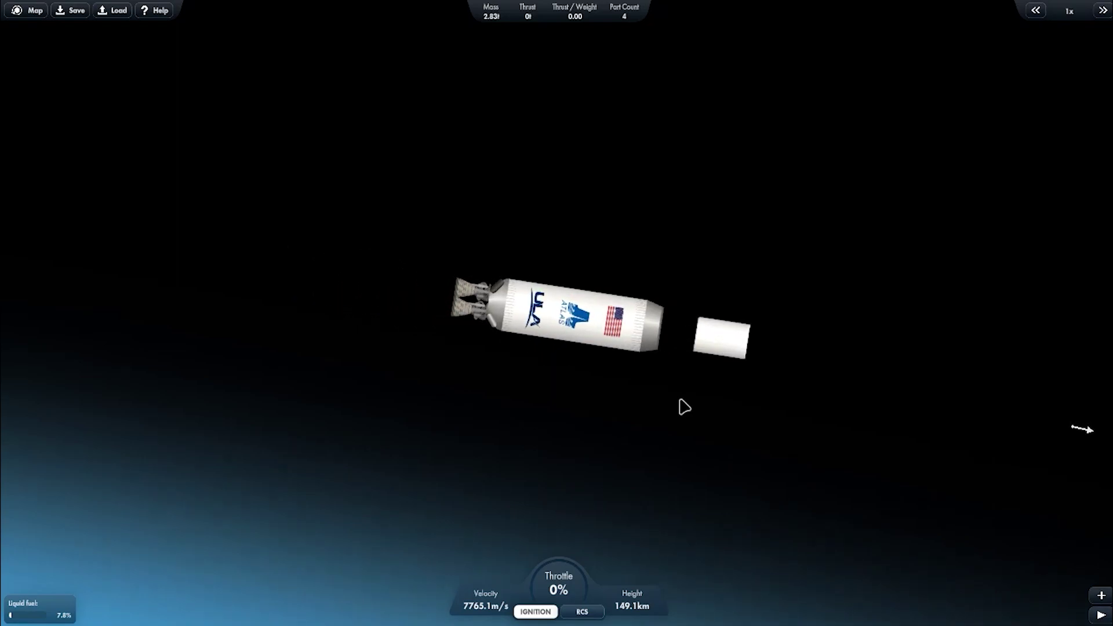
{"action": "key", "text": "m"}
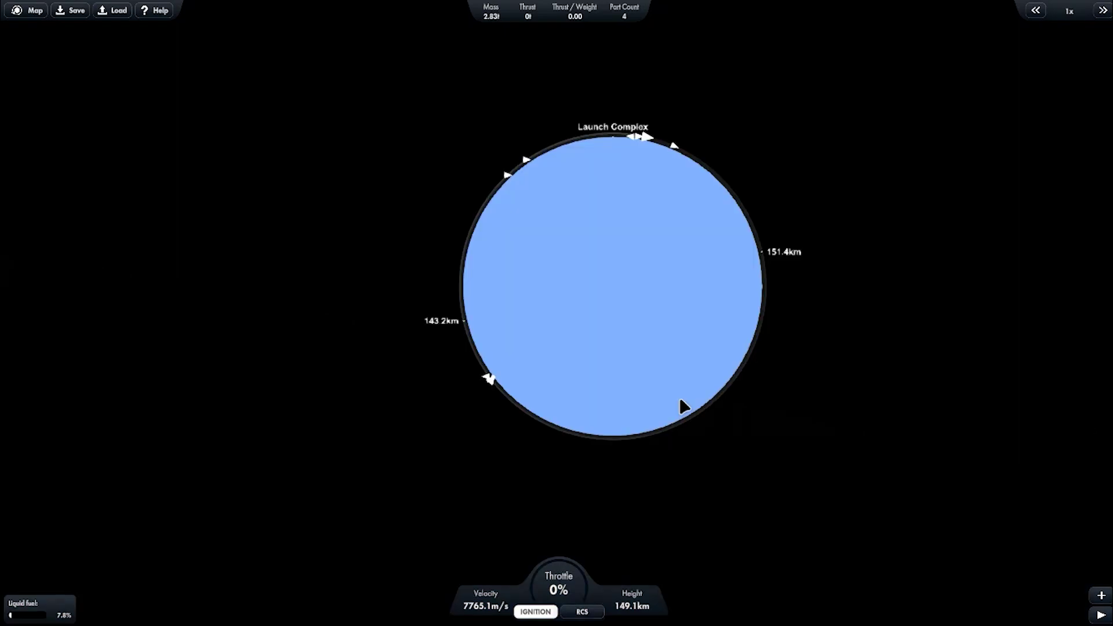
{"action": "key", "text": "m"}
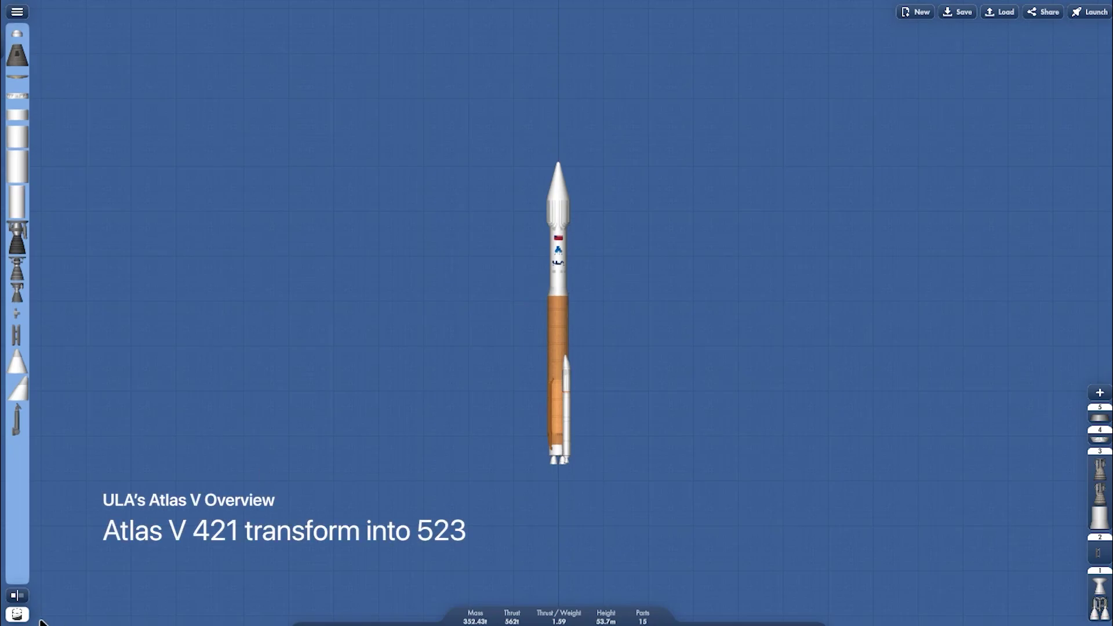
- Show the Atlas V 421's interior and replace the payload tank inside the fairing with a taller one
{"action": "left_click", "coordinate": [16, 614]}
{"action": "scroll", "coordinate": [558, 186], "scroll_direction": "up", "scroll_amount": 5}
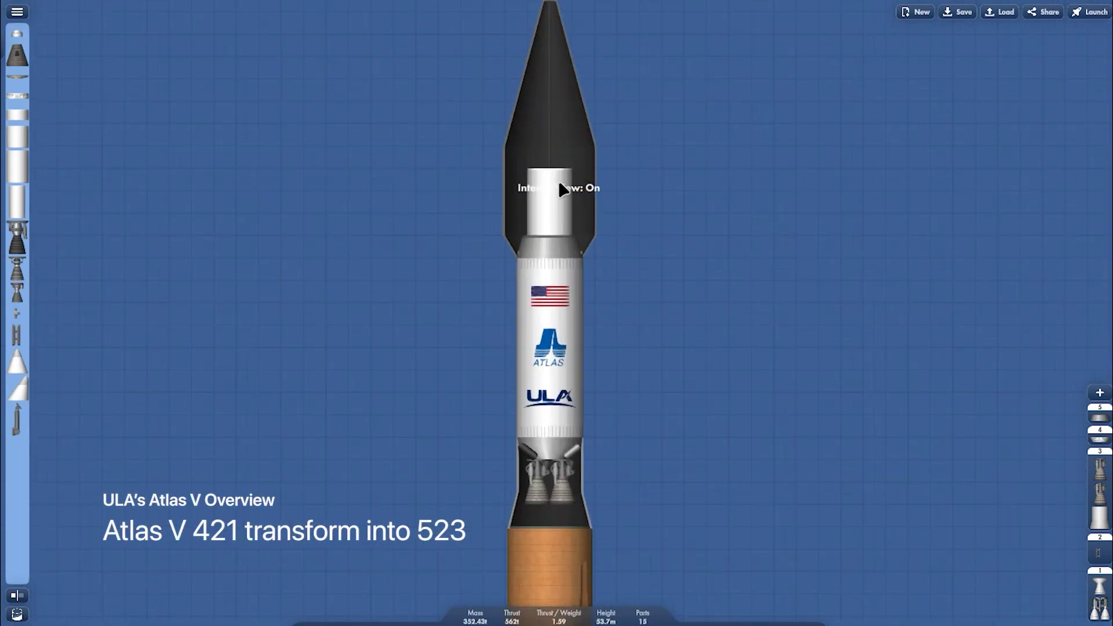
{"action": "left_click_drag", "start_coordinate": [558, 181], "coordinate": [19, 191]}
{"action": "left_click_drag", "start_coordinate": [18, 200], "coordinate": [539, 210]}
{"action": "left_click", "coordinate": [319, 183]}
{"action": "left_click", "coordinate": [778, 259]}
- Add two more solid boosters with nozzles from the Atlas V parts, giving the core three boosters in total
{"action": "left_click", "coordinate": [17, 12]}
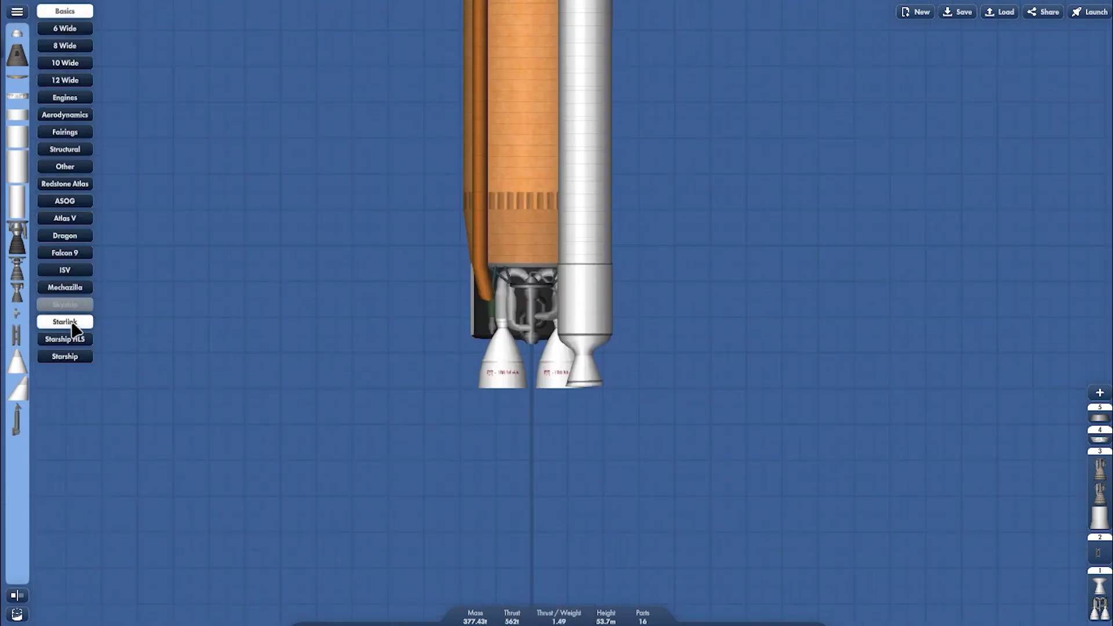
{"action": "left_click", "coordinate": [73, 219]}
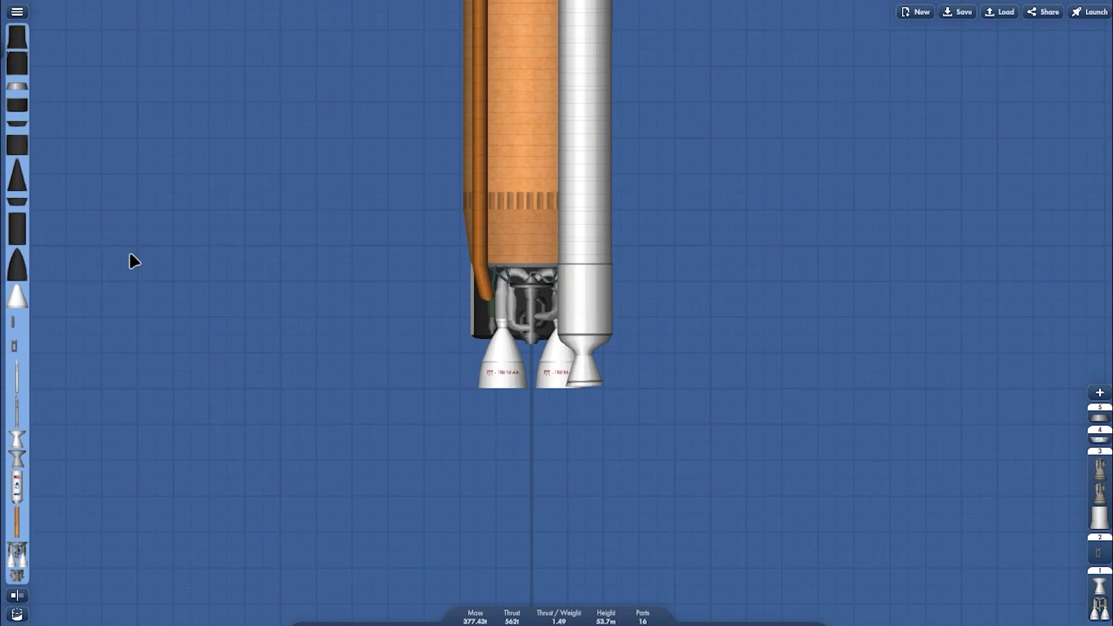
{"action": "left_click_drag", "start_coordinate": [7, 410], "coordinate": [567, 307]}
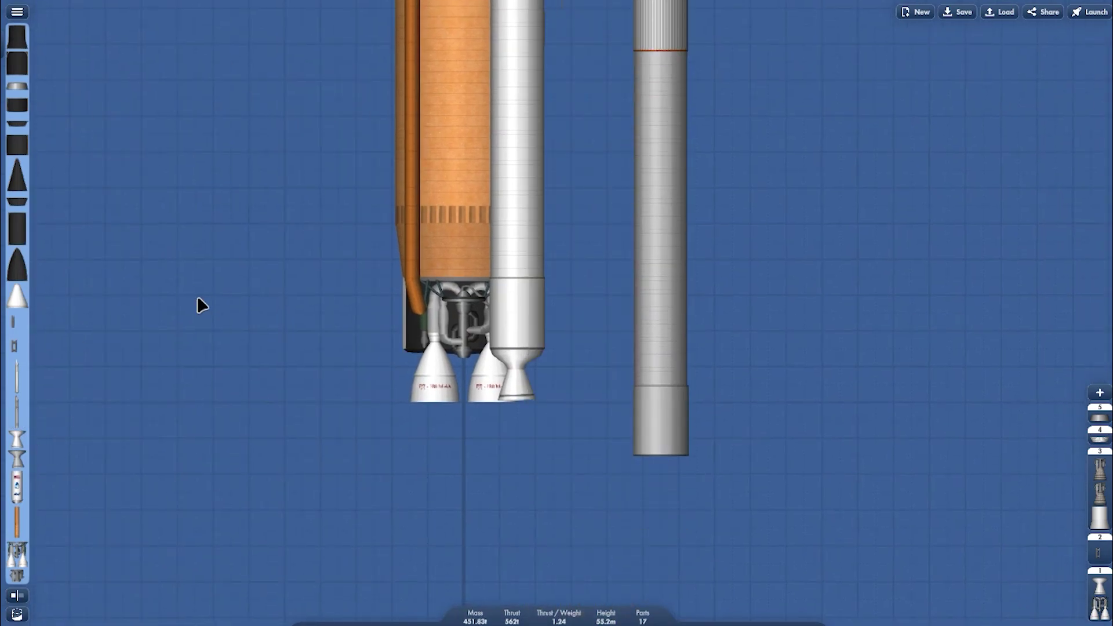
{"action": "left_click_drag", "start_coordinate": [572, 503], "coordinate": [614, 484]}
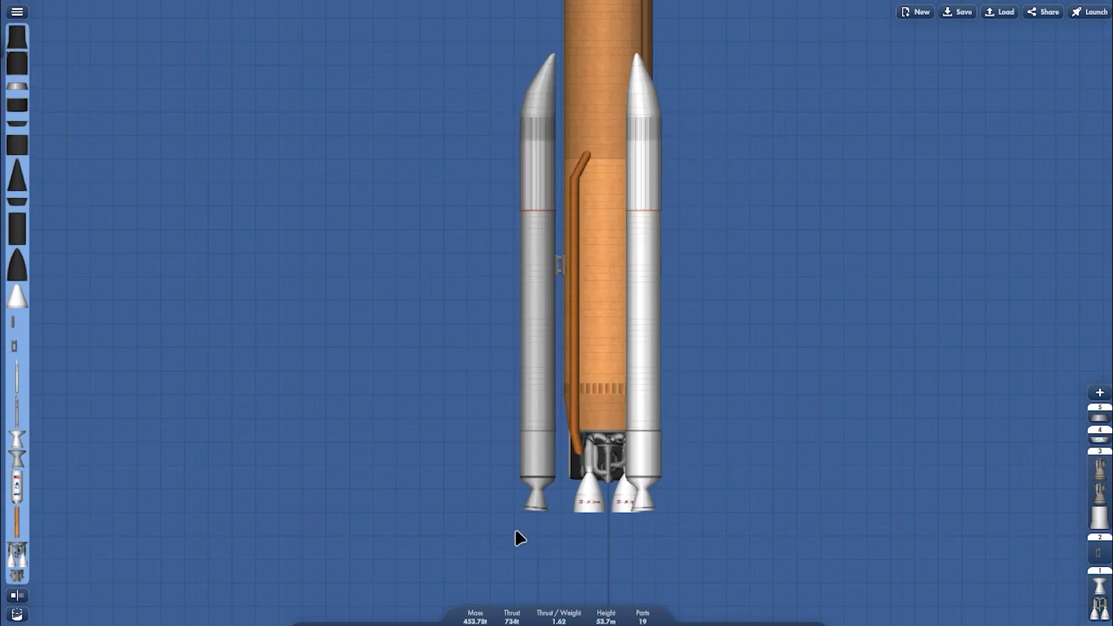
{"action": "left_click_drag", "start_coordinate": [502, 371], "coordinate": [688, 338]}
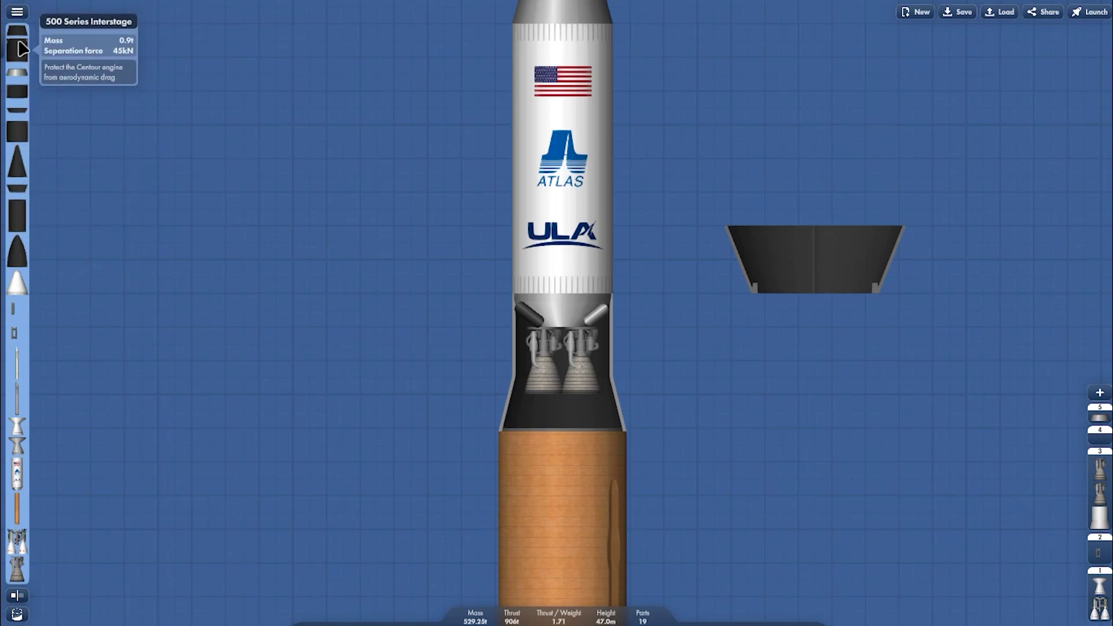
- Replace the tapered interstage on top of the orange core with the 500 Series Interstage
{"action": "left_click_drag", "start_coordinate": [18, 51], "coordinate": [356, 313]}
{"action": "left_click", "coordinate": [25, 618]}
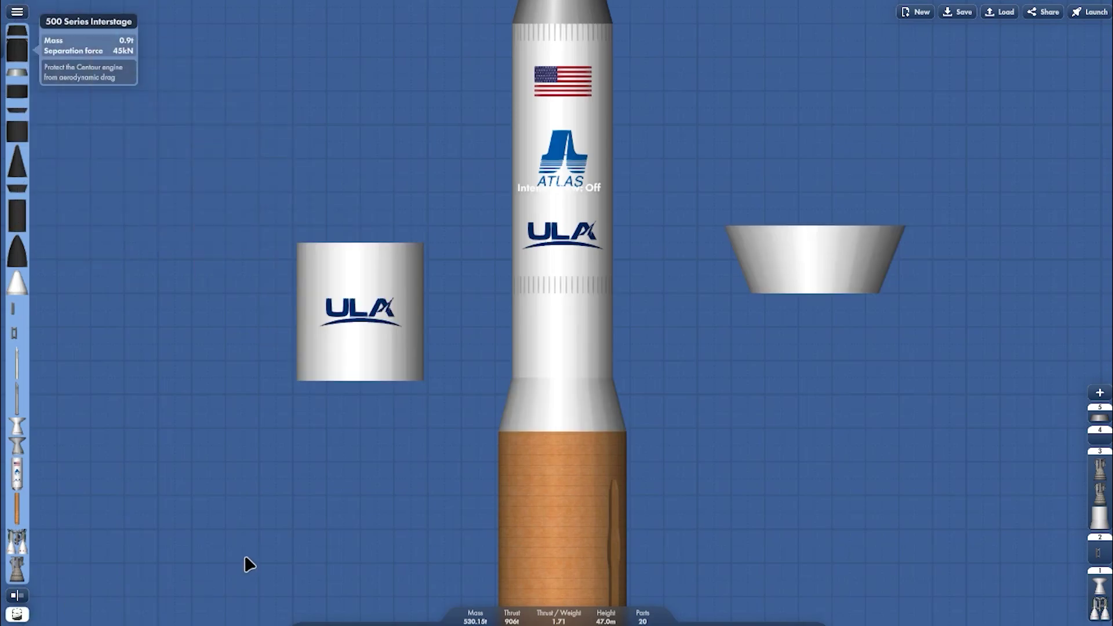
{"action": "left_click_drag", "start_coordinate": [577, 386], "coordinate": [900, 448]}
{"action": "left_click_drag", "start_coordinate": [404, 330], "coordinate": [547, 380]}
- Switch the Centaur stage to the plain white skin with a black band and attach the flared fairing base to the interstage
{"action": "left_click", "coordinate": [560, 262]}
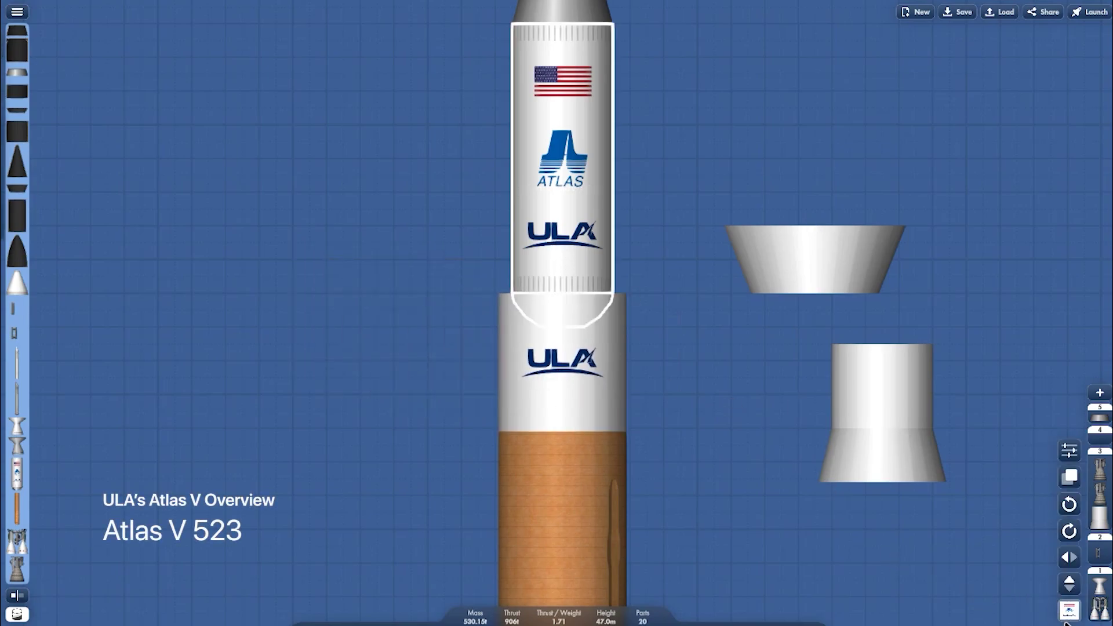
{"action": "left_click", "coordinate": [1019, 608]}
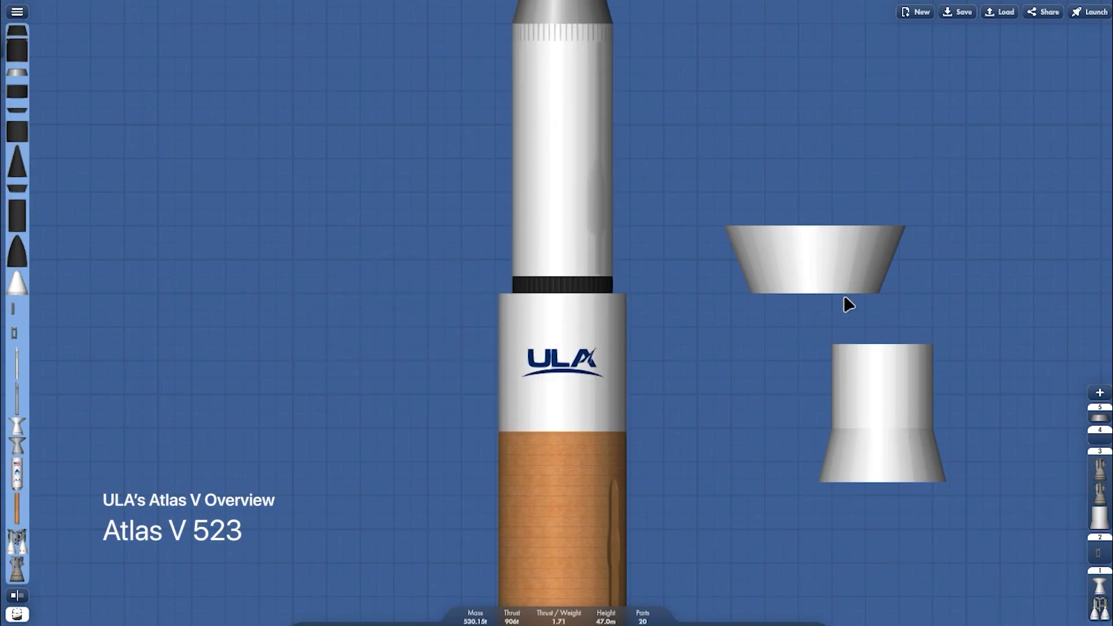
{"action": "left_click_drag", "start_coordinate": [842, 292], "coordinate": [593, 276]}
{"action": "left_click_drag", "start_coordinate": [805, 258], "coordinate": [780, 409]}
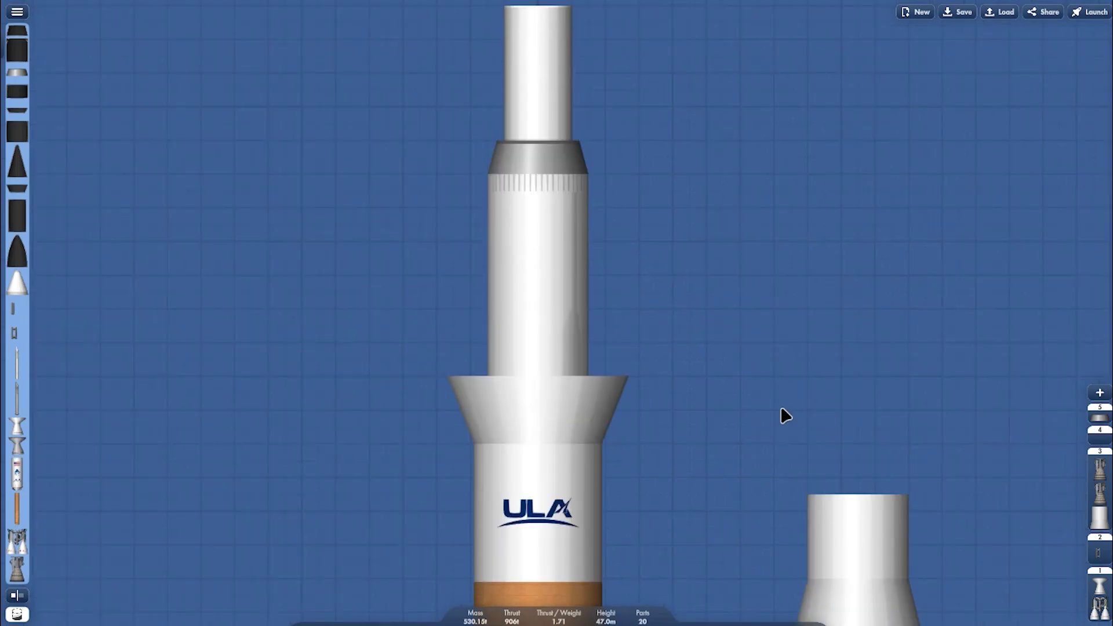
- Discard the detached old interstage and mount the Fairing Body (500) on the flared fairing base
{"action": "left_click_drag", "start_coordinate": [846, 530], "coordinate": [504, 214]}
{"action": "scroll", "coordinate": [398, 246], "scroll_direction": "down", "scroll_amount": 3}
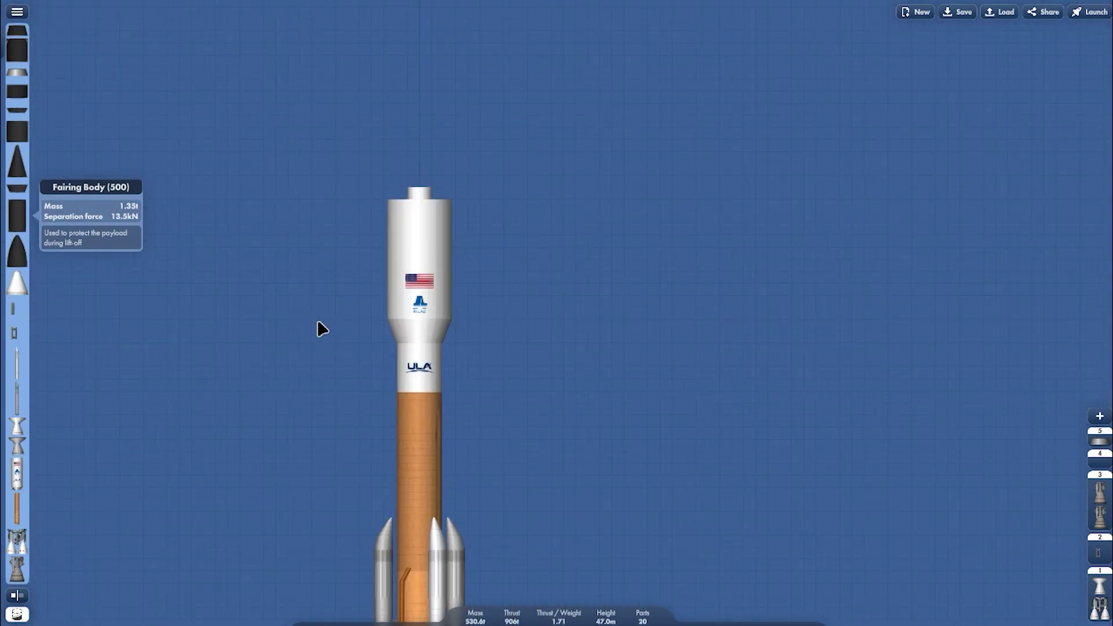
{"action": "left_click_drag", "start_coordinate": [317, 322], "coordinate": [432, 325]}
- Show the rocket's interior and fit the rounded fairing nose on top of the Fairing Body (500)
{"action": "left_click", "coordinate": [17, 614]}
{"action": "scroll", "coordinate": [546, 166], "scroll_direction": "up", "scroll_amount": 2}
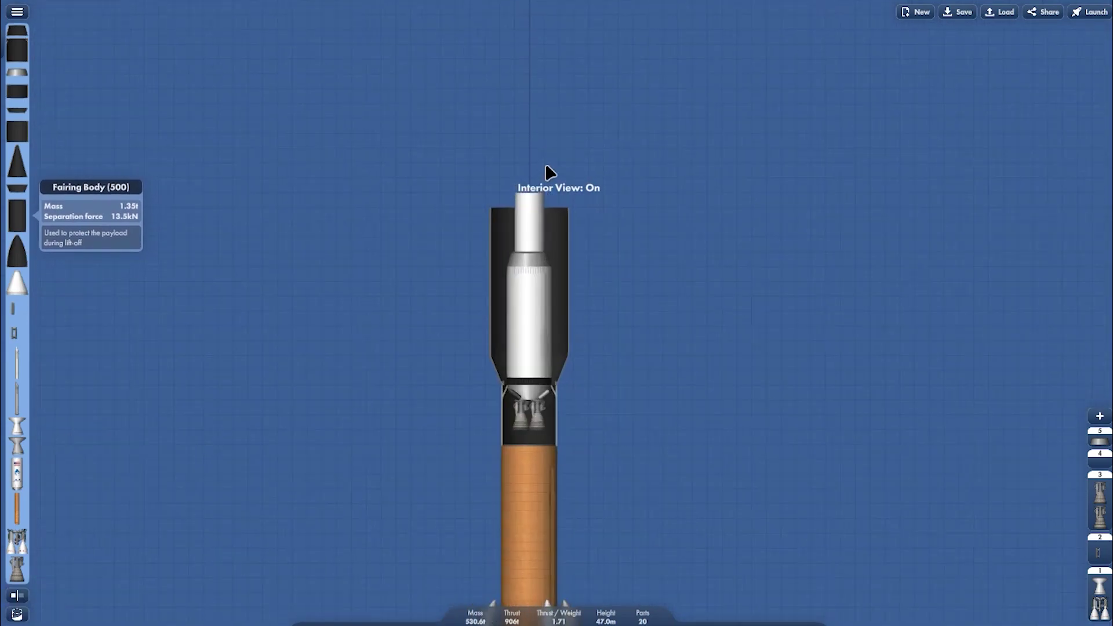
{"action": "scroll", "coordinate": [548, 172], "scroll_direction": "up", "scroll_amount": 1}
{"action": "left_click_drag", "start_coordinate": [19, 254], "coordinate": [497, 150]}
{"action": "scroll", "coordinate": [502, 128], "scroll_direction": "down", "scroll_amount": 3}
{"action": "left_click_drag", "start_coordinate": [597, 247], "coordinate": [617, 185]}
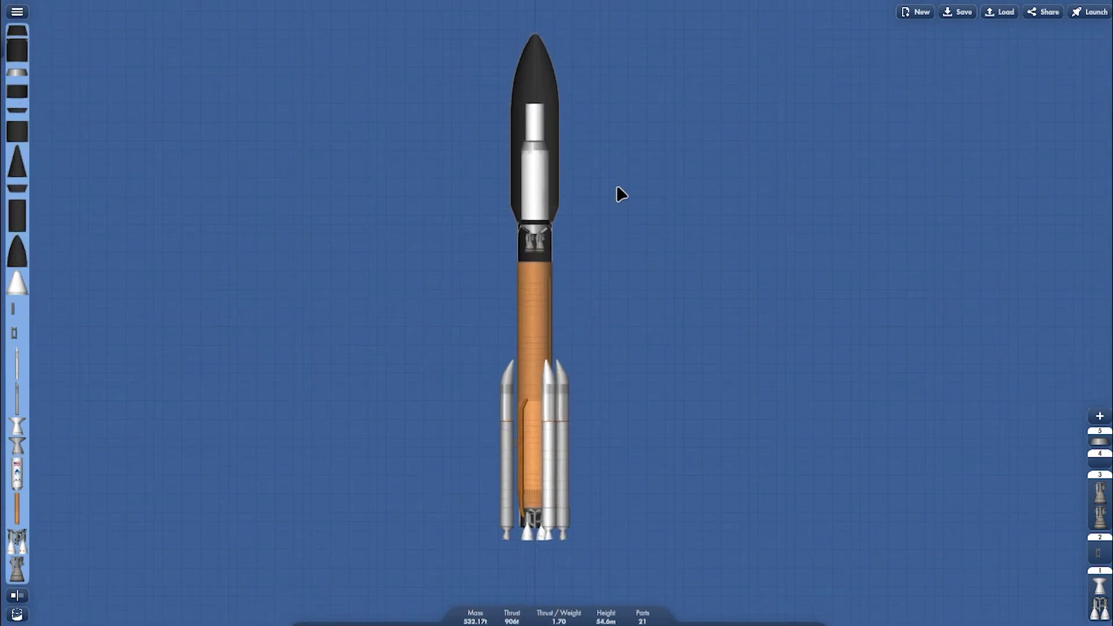
{"action": "scroll", "coordinate": [570, 119], "scroll_direction": "up", "scroll_amount": 1}
{"action": "scroll", "coordinate": [568, 119], "scroll_direction": "up", "scroll_amount": 1}
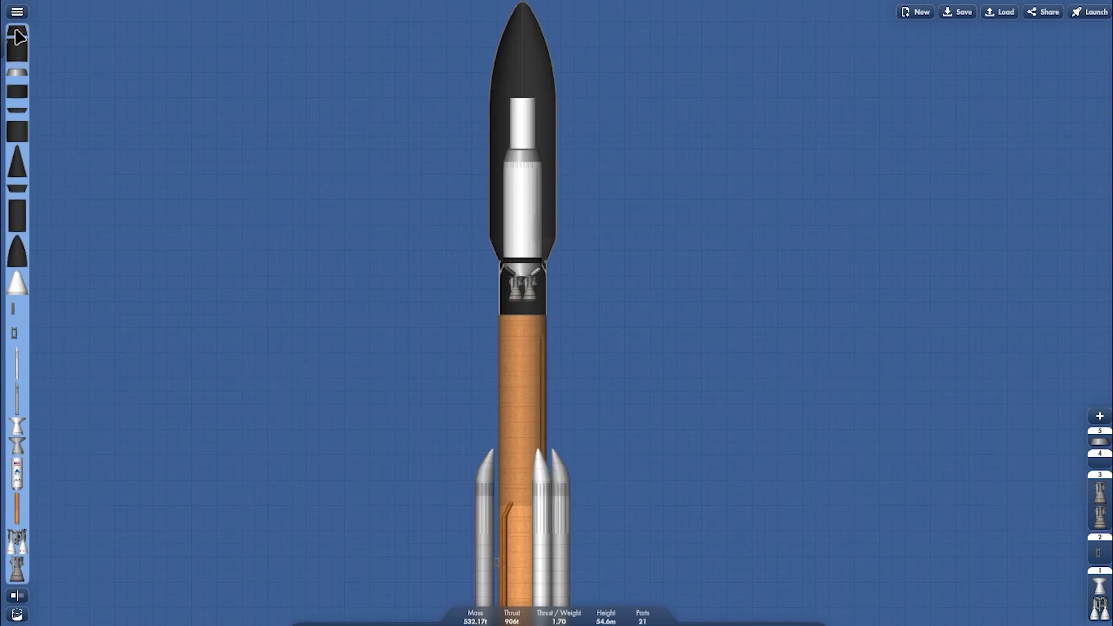
{"action": "scroll", "coordinate": [313, 156], "scroll_direction": "up", "scroll_amount": 1}
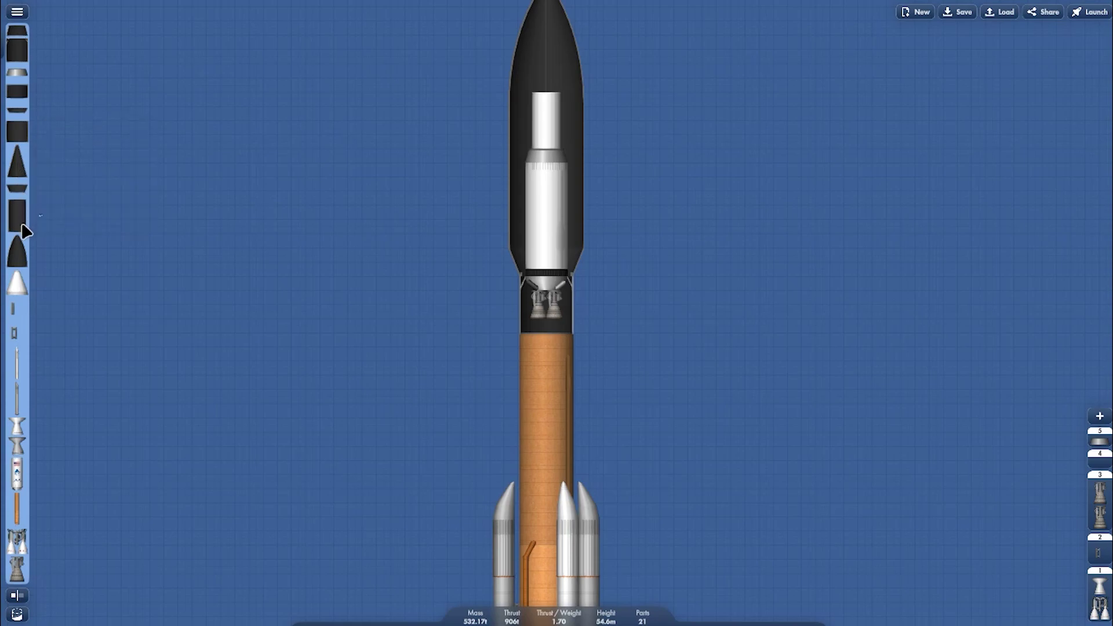
- Hide the rocket's interior to show its white exterior skins and launch the finished Atlas V 523
{"action": "left_click_drag", "start_coordinate": [353, 223], "coordinate": [330, 162]}
{"action": "scroll", "coordinate": [330, 162], "scroll_direction": "down", "scroll_amount": 2}
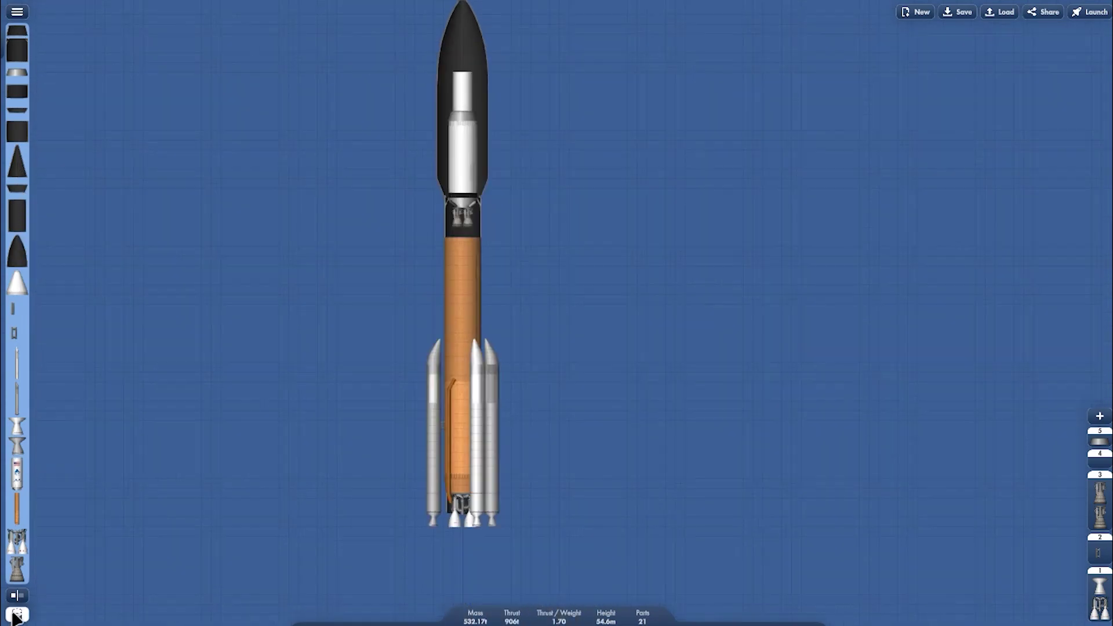
{"action": "left_click", "coordinate": [17, 613]}
{"action": "scroll", "coordinate": [455, 348], "scroll_direction": "down", "scroll_amount": 3}
{"action": "left_click_drag", "start_coordinate": [645, 250], "coordinate": [683, 244]}
{"action": "left_click", "coordinate": [1089, 12]}
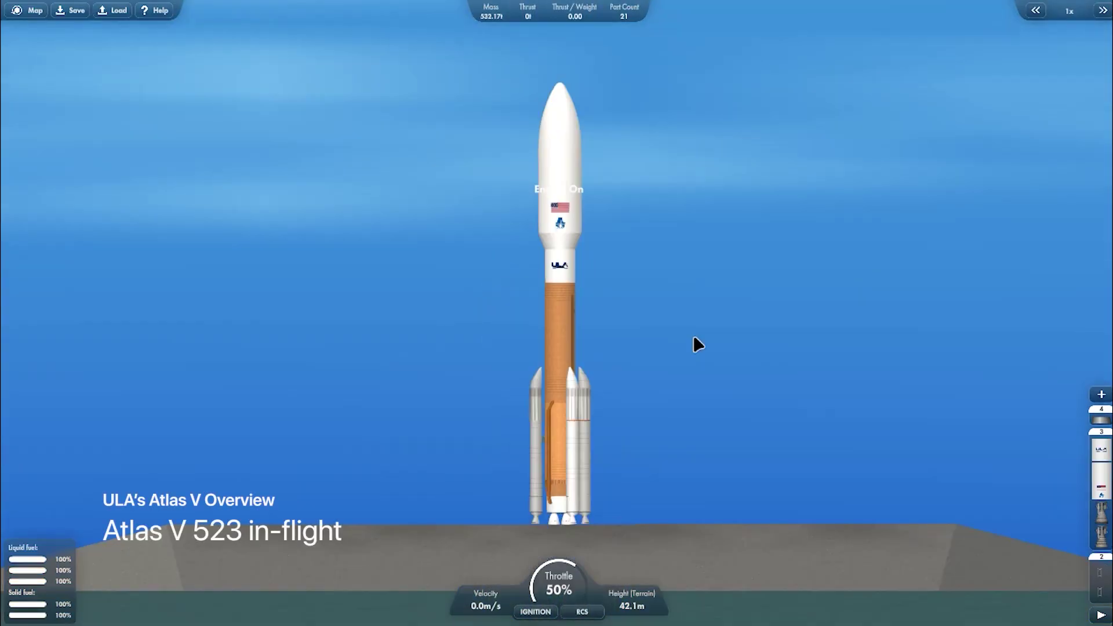
- Ignite the core engines and solid boosters, raise the throttle to 100%, and follow the rocket's liftoff from the pad
{"action": "key", "text": "space"}
{"action": "key", "text": "shift"}
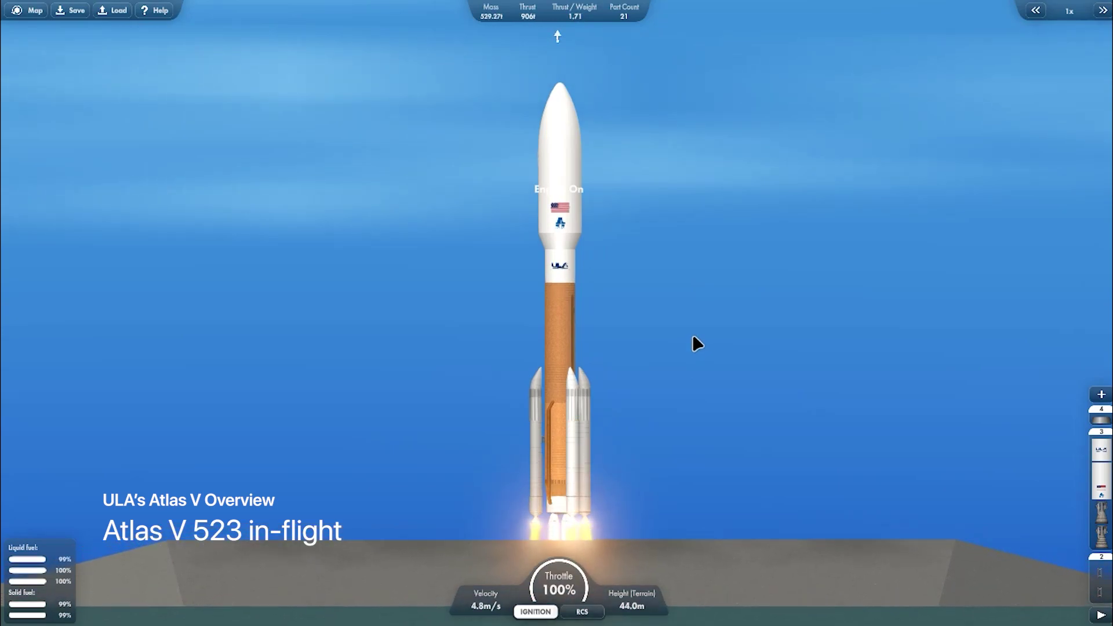
{"action": "scroll", "coordinate": [681, 249], "scroll_direction": "down", "scroll_amount": 3}
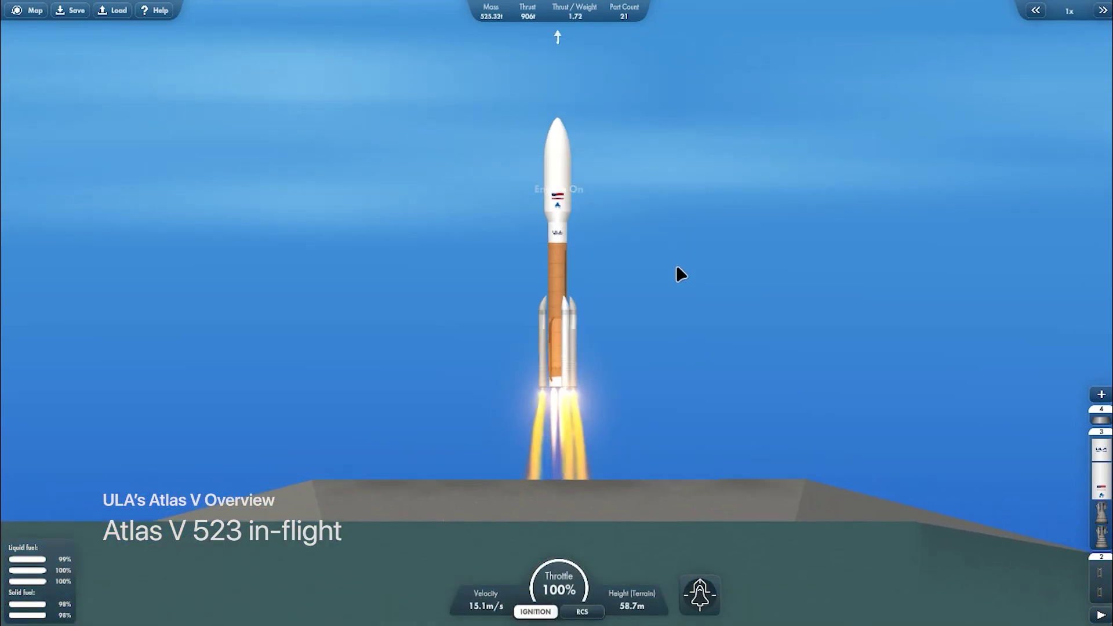
{"action": "scroll", "coordinate": [677, 268], "scroll_direction": "down", "scroll_amount": 5}
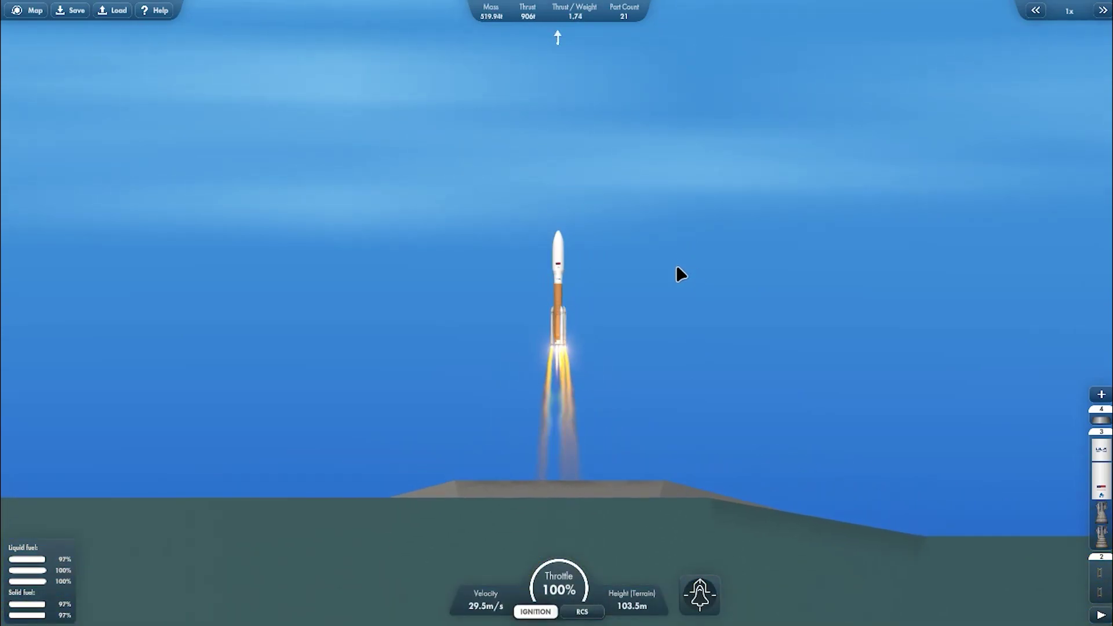
{"action": "scroll", "coordinate": [677, 268], "scroll_direction": "up", "scroll_amount": 2}
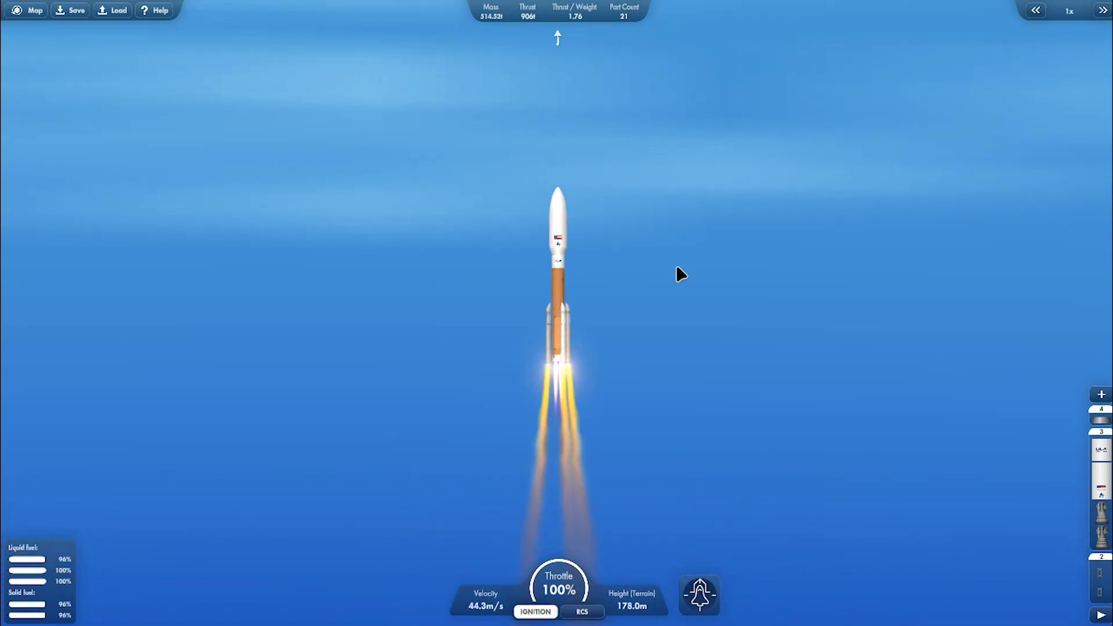
{"action": "scroll", "coordinate": [677, 267], "scroll_direction": "up", "scroll_amount": 3}
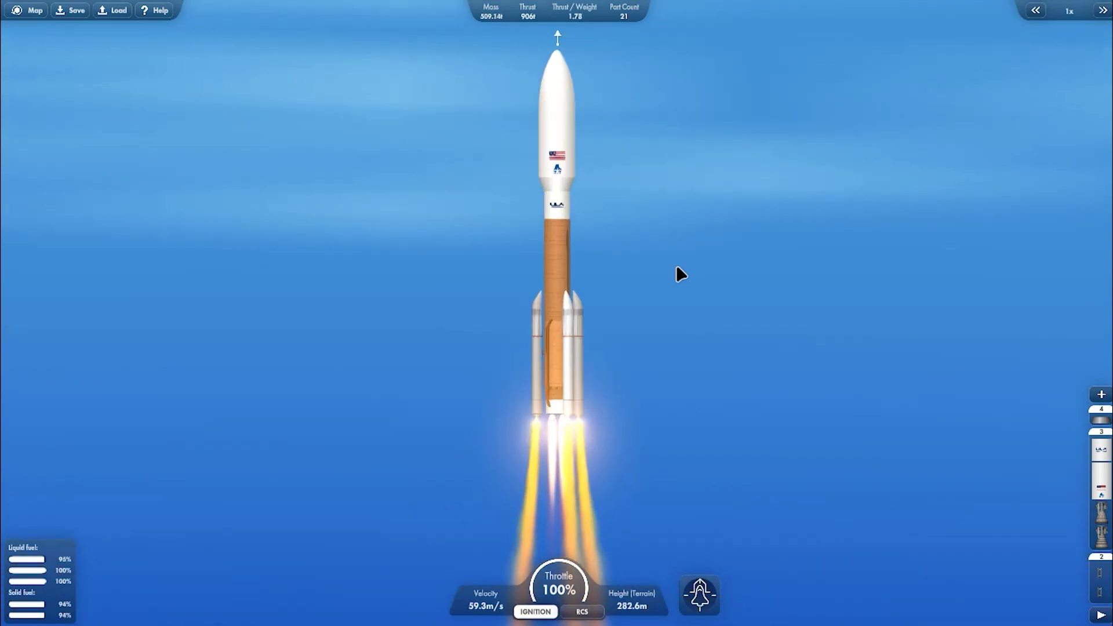
{"action": "left_click_drag", "start_coordinate": [676, 265], "coordinate": [680, 332]}
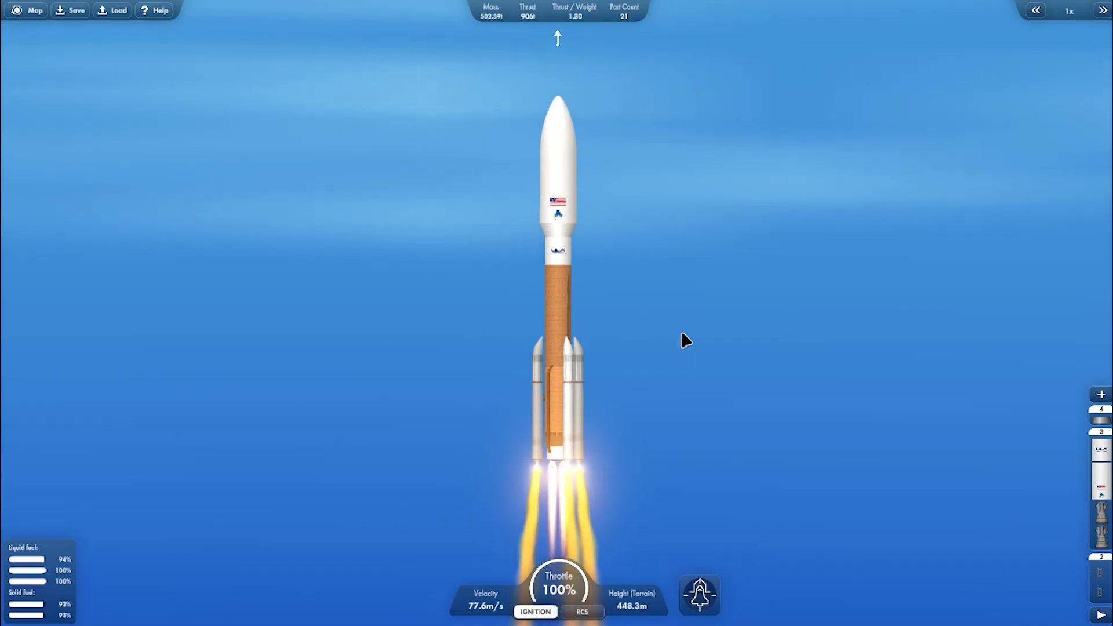
- Ascend at 5x time acceleration while pitching the rocket toward the horizon, and restore 1x speed before the solid boosters burn out
{"action": "key", "text": "period"}
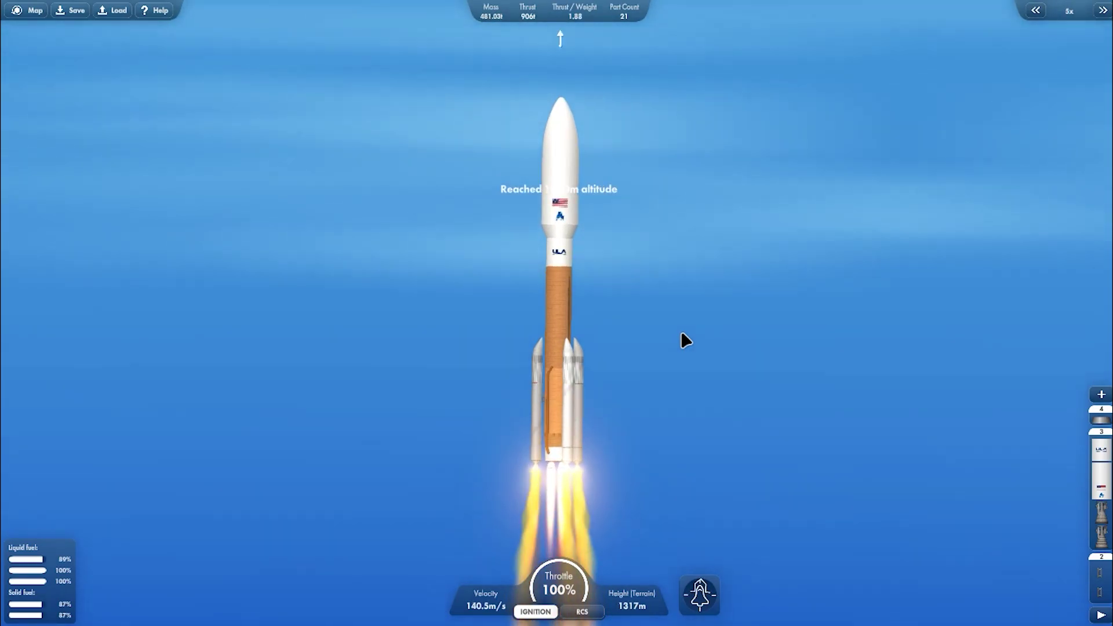
{"action": "key", "text": "d"}
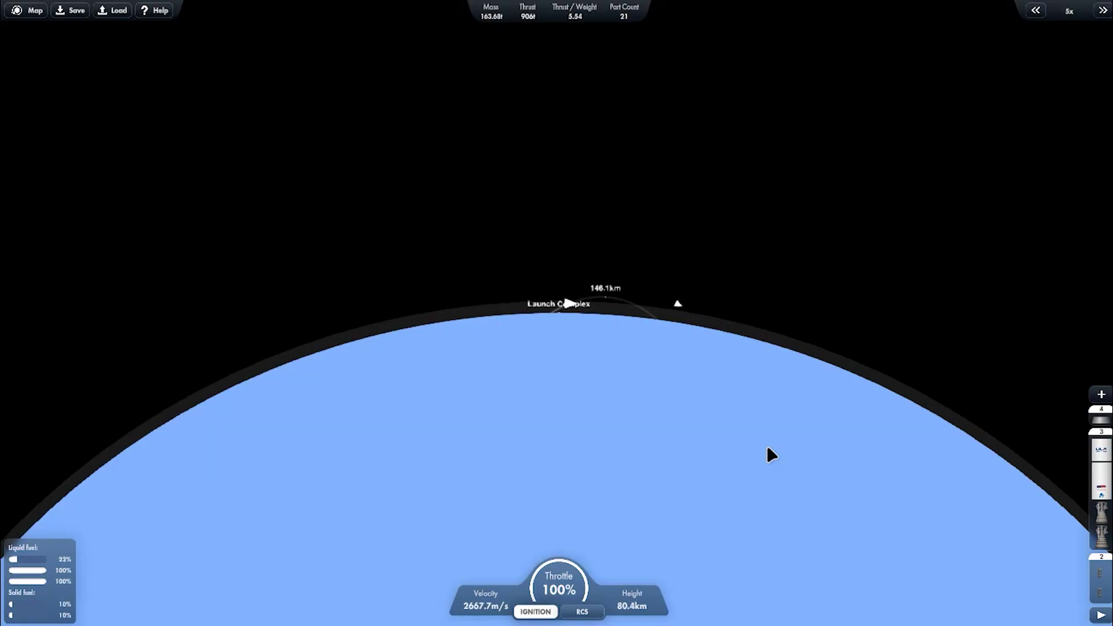
{"action": "key", "text": "comma"}
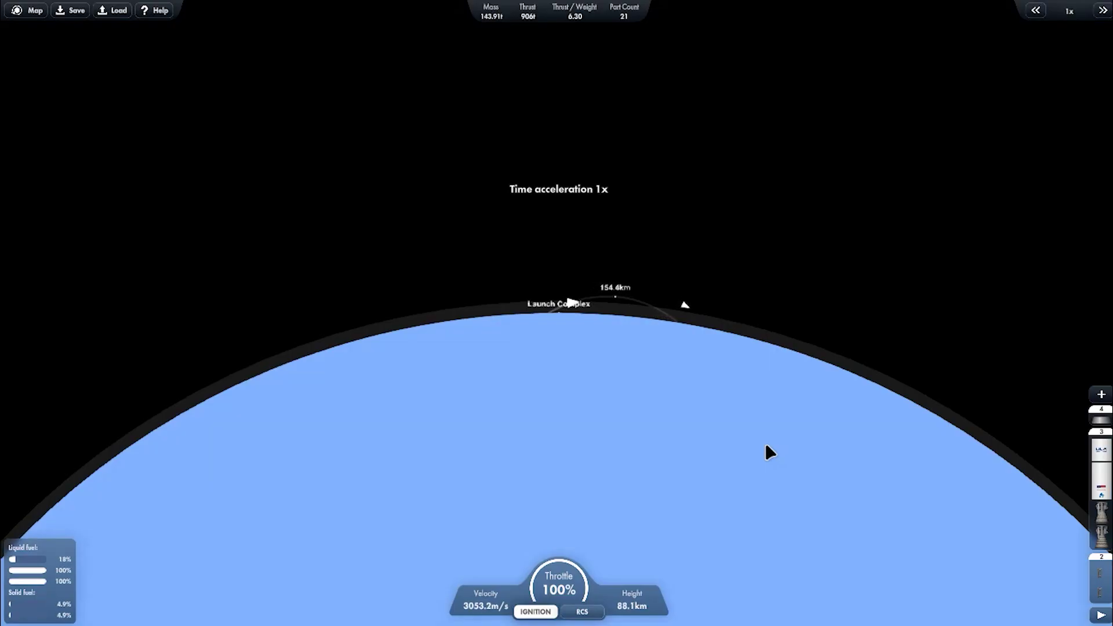
{"action": "scroll", "coordinate": [613, 322], "scroll_direction": "up", "scroll_amount": 3}
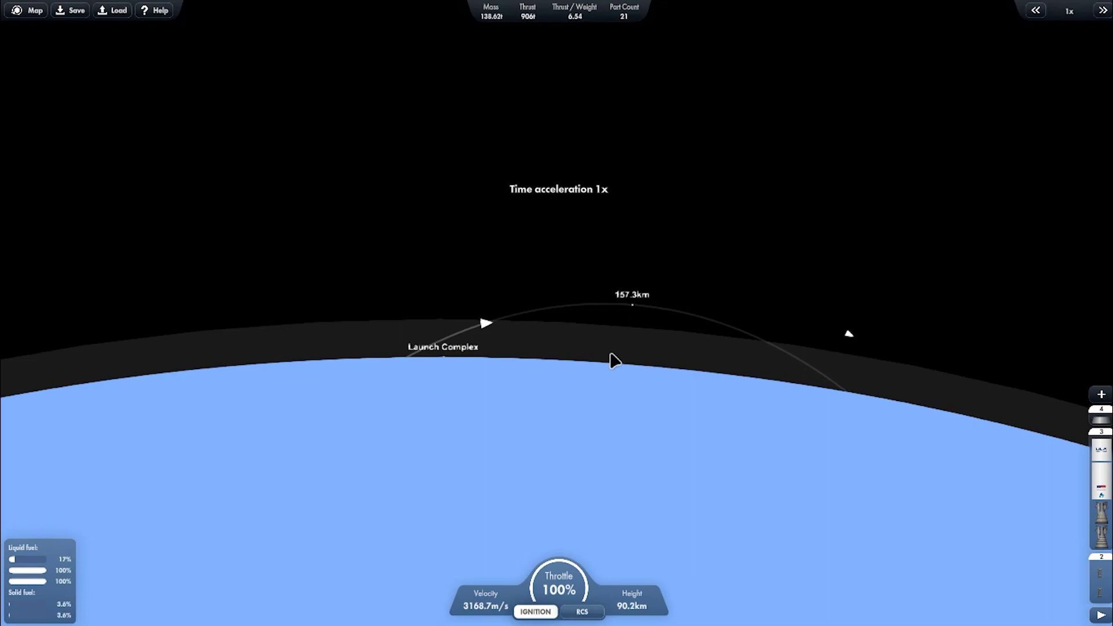
- Return to the rocket view and jettison the spent solid boosters and the payload fairing
{"action": "key", "text": "m"}
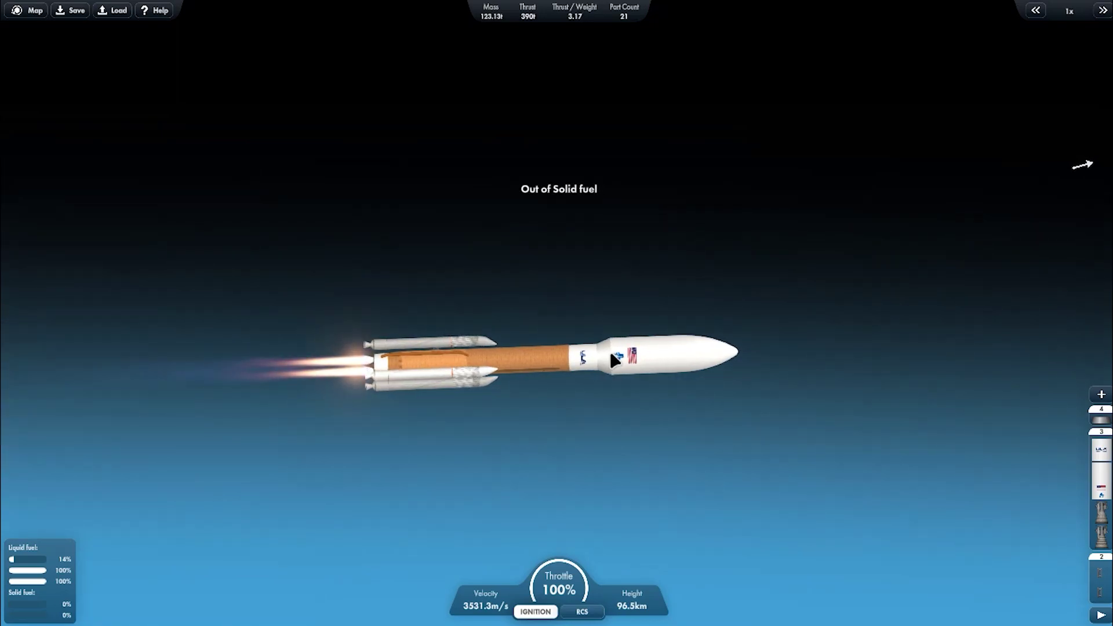
{"action": "key", "text": "space"}
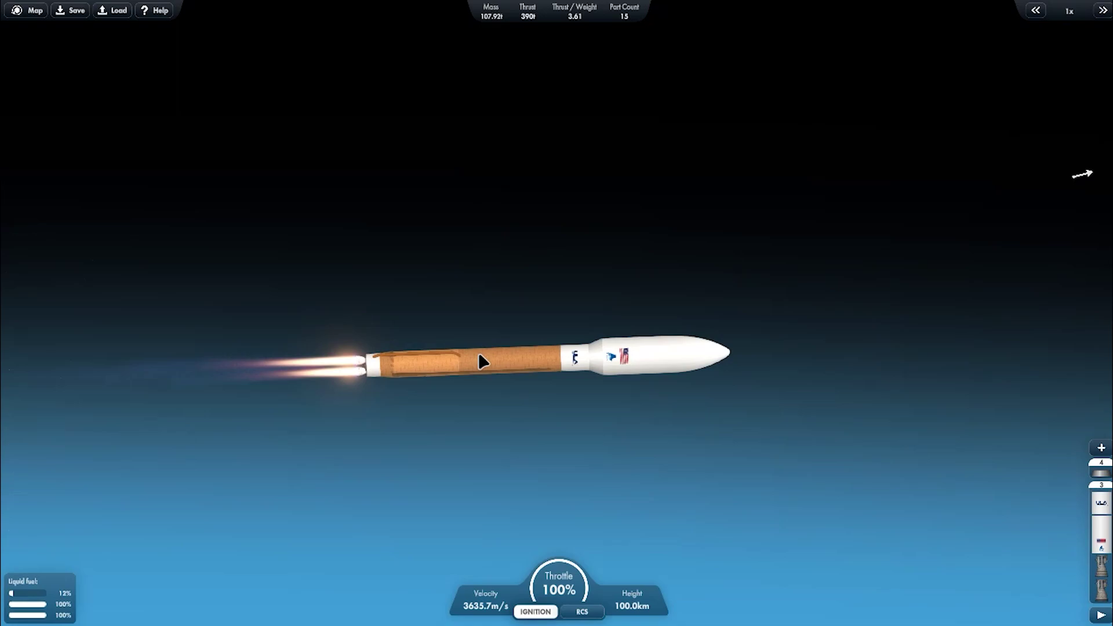
{"action": "left_click", "coordinate": [661, 355]}
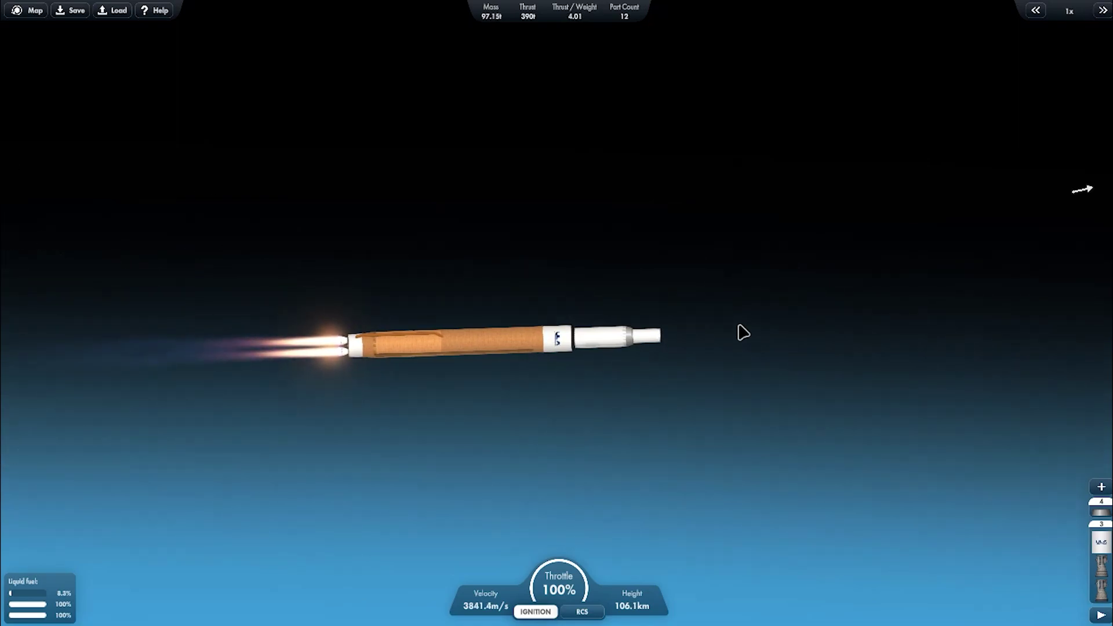
- Burn the core stage's remaining fuel under time acceleration on the trajectory map, and slow time back down
{"action": "key", "text": "m"}
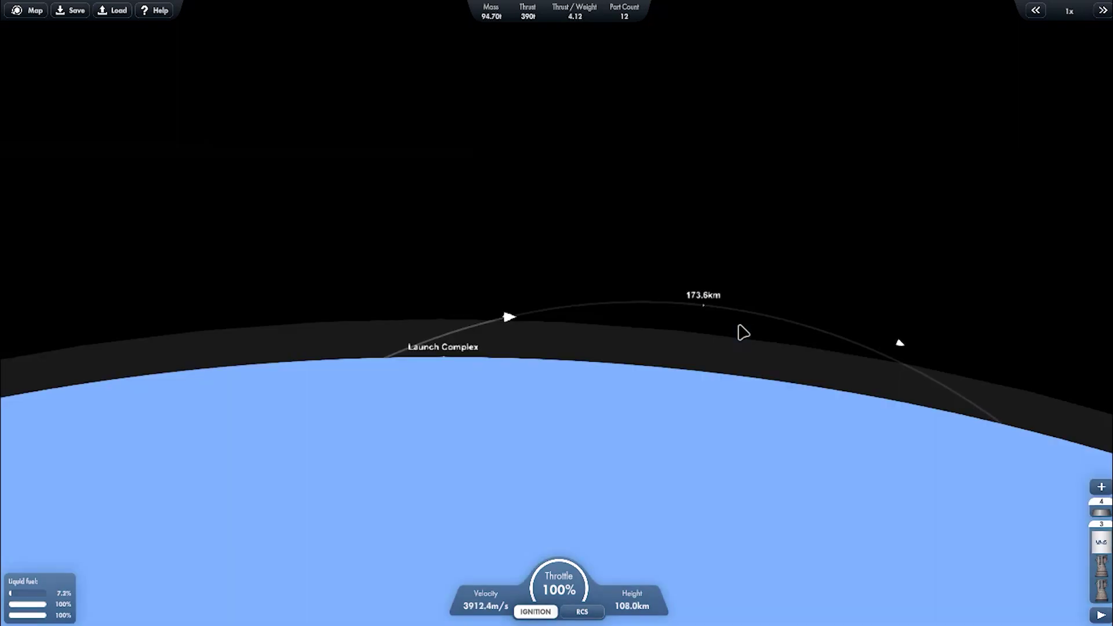
{"action": "key", "text": "period"}
{"action": "key", "text": "period"}
{"action": "key", "text": "period"}
{"action": "key", "text": "comma"}
{"action": "key", "text": "comma"}
{"action": "key", "text": "comma"}
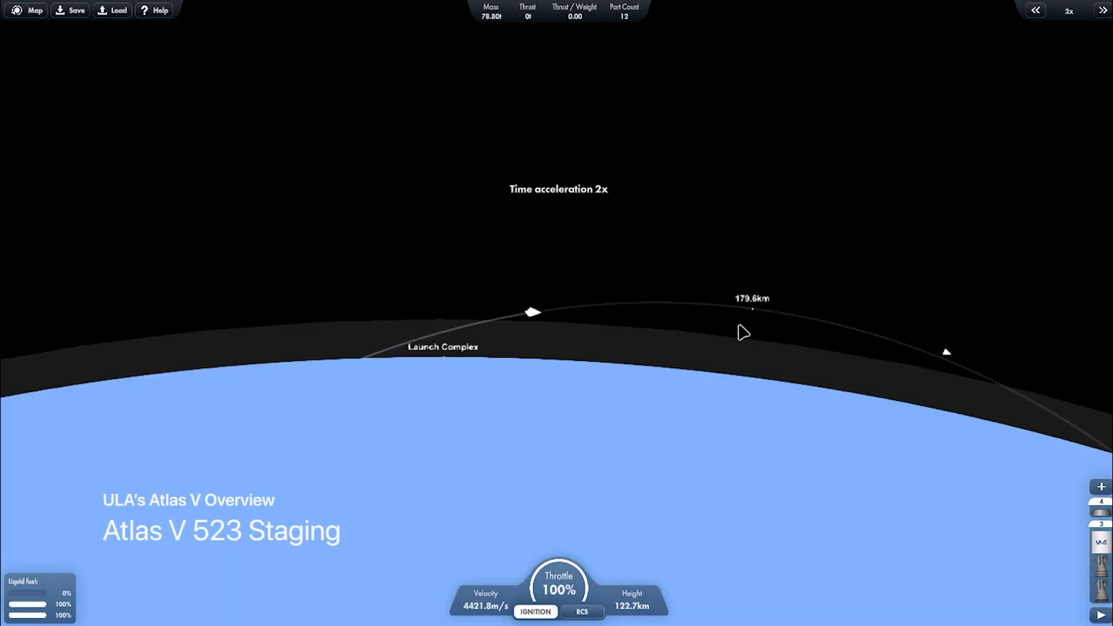
- Separate the Centaur from the empty core stage and raise its engines to 100% throttle
{"action": "key", "text": "m"}
{"action": "scroll", "coordinate": [744, 333], "scroll_direction": "up", "scroll_amount": 3}
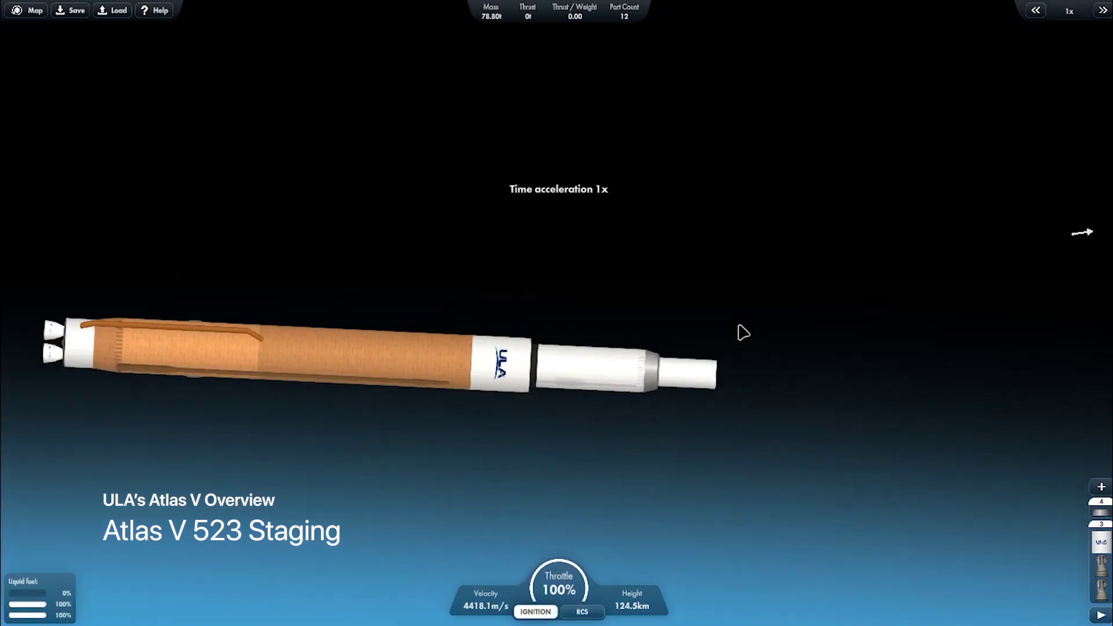
{"action": "key", "text": "space"}
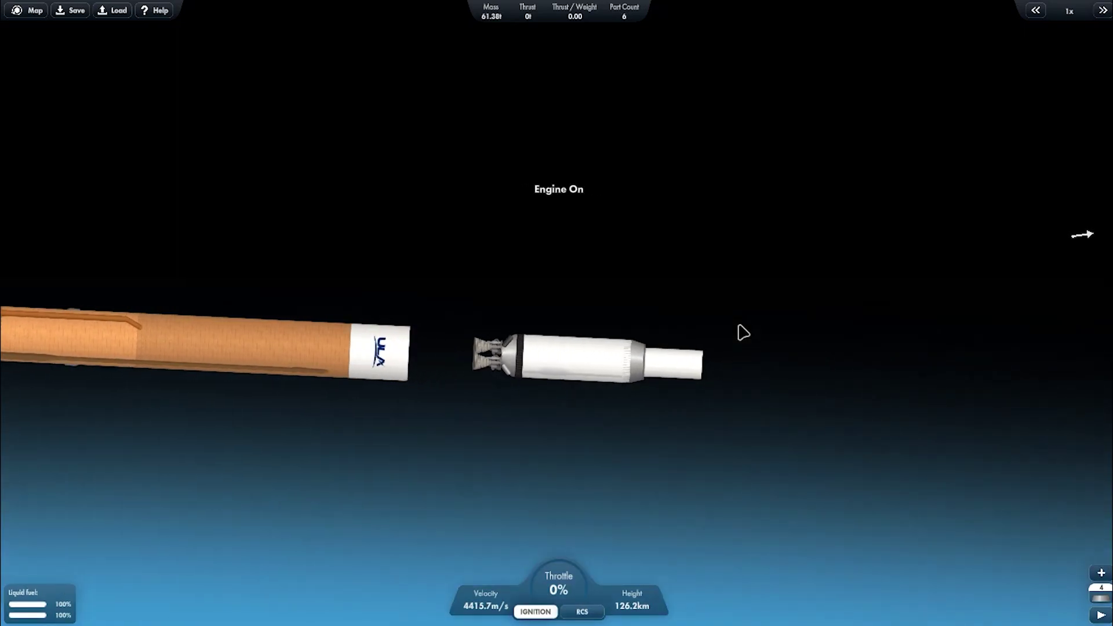
{"action": "key", "text": "shift"}
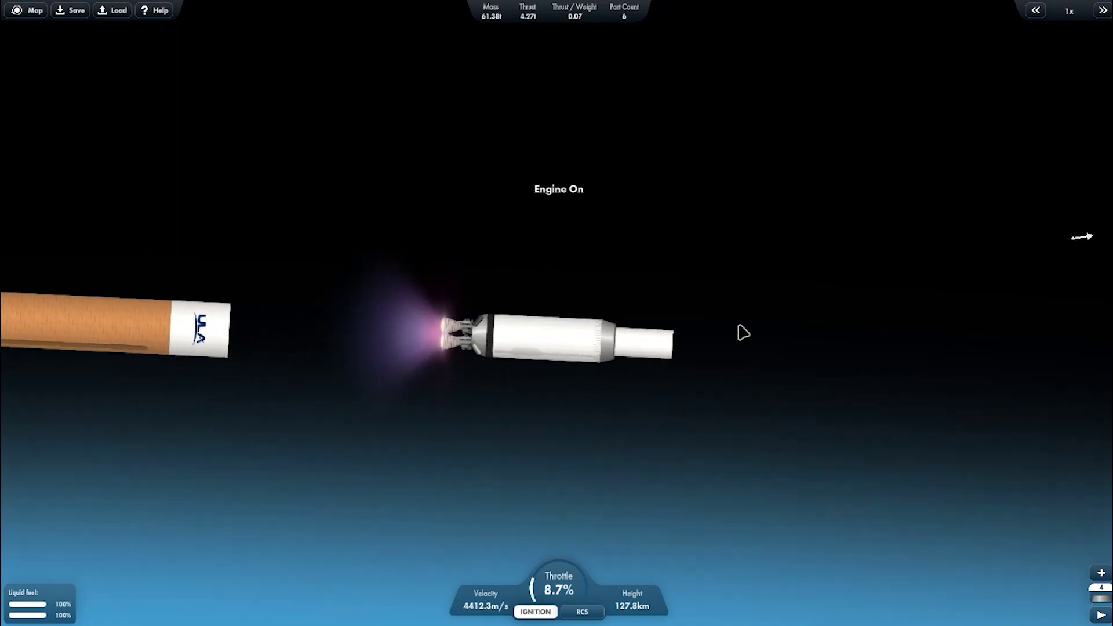
{"action": "scroll", "coordinate": [743, 333], "scroll_direction": "down", "scroll_amount": 3}
{"action": "key", "text": "shift"}
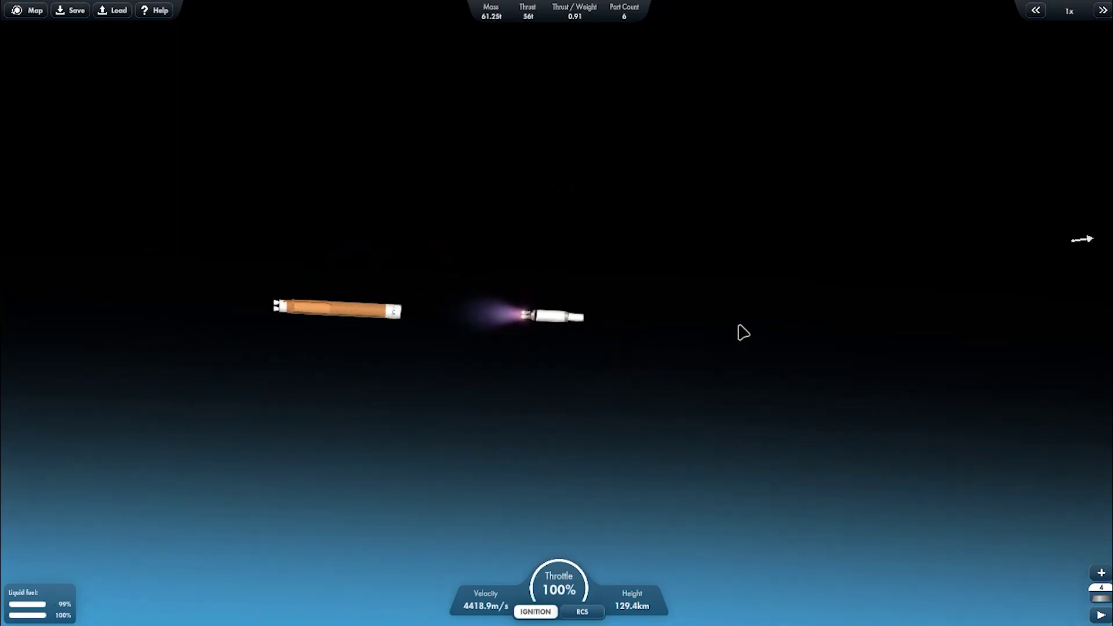
{"action": "scroll", "coordinate": [743, 333], "scroll_direction": "up", "scroll_amount": 2}
- Continue the Centaur burn at 5x time acceleration on the trajectory map, and slow time down again
{"action": "key", "text": "m"}
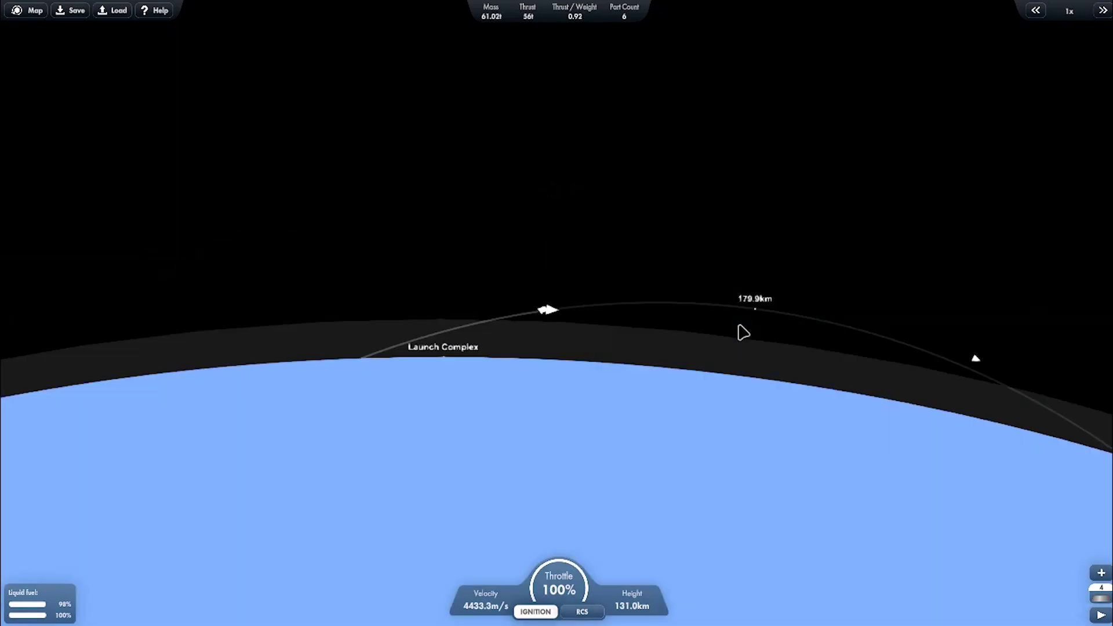
{"action": "key", "text": "period"}
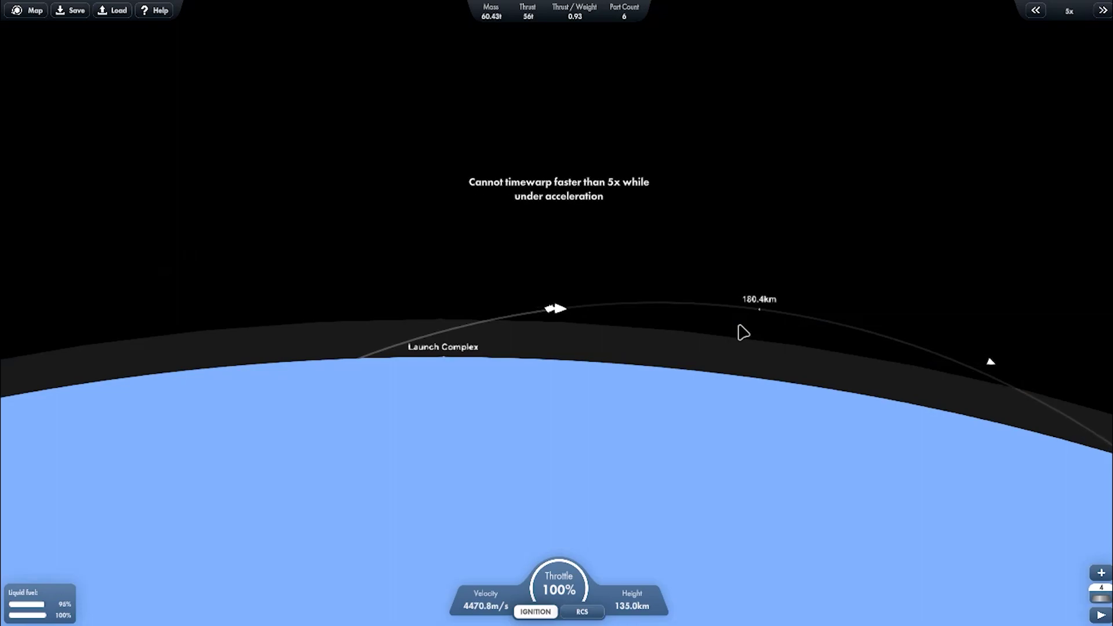
{"action": "key", "text": "comma"}
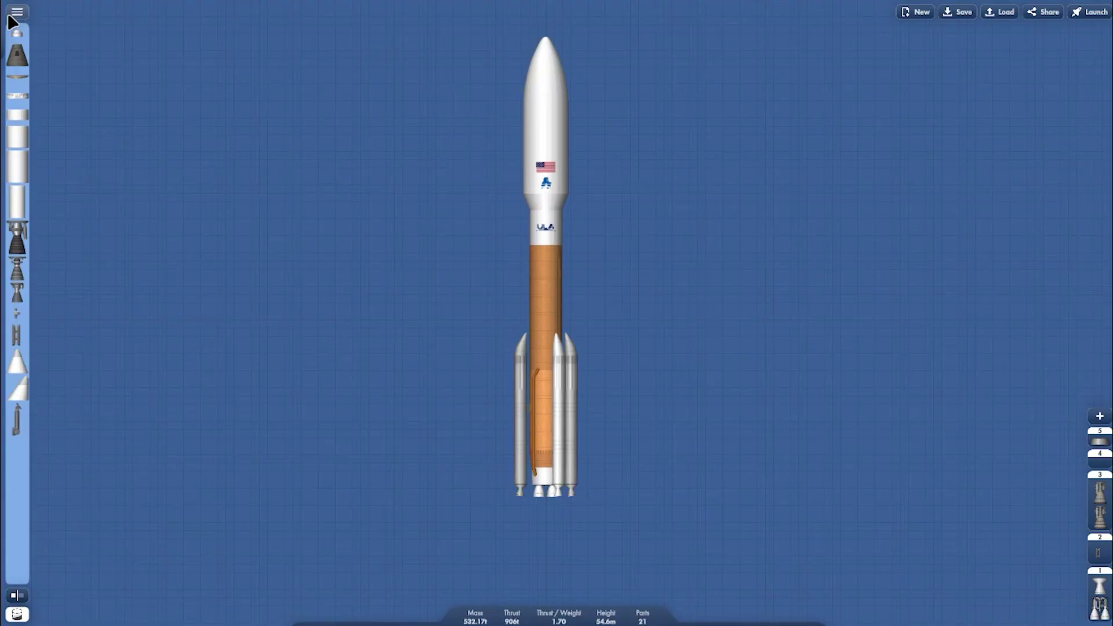
- Show the Atlas V parts and delete the three solid boosters and their separators from the orange core
{"action": "left_click", "coordinate": [13, 14]}
{"action": "left_click", "coordinate": [77, 221]}
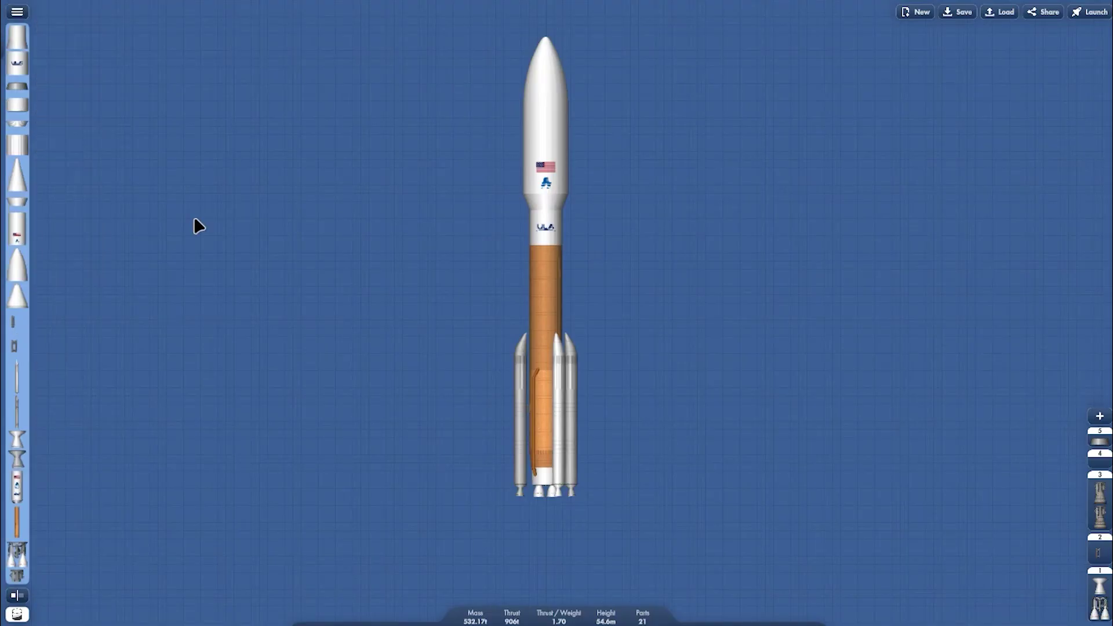
{"action": "scroll", "coordinate": [553, 368], "scroll_direction": "up", "scroll_amount": 5}
{"action": "left_click", "coordinate": [531, 385]}
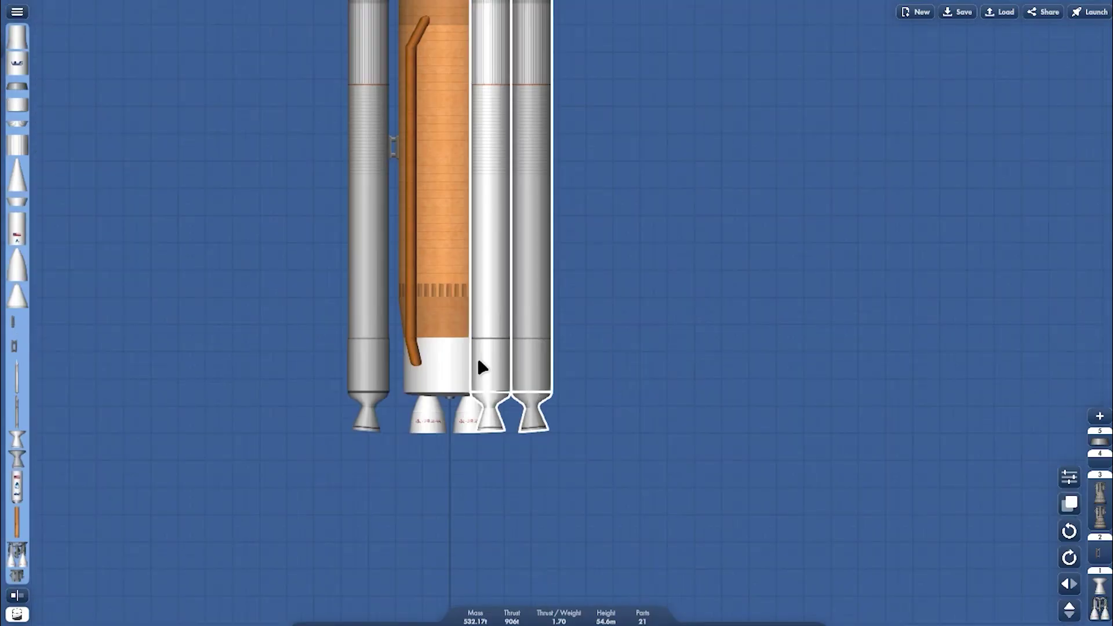
{"action": "left_click", "coordinate": [384, 344]}
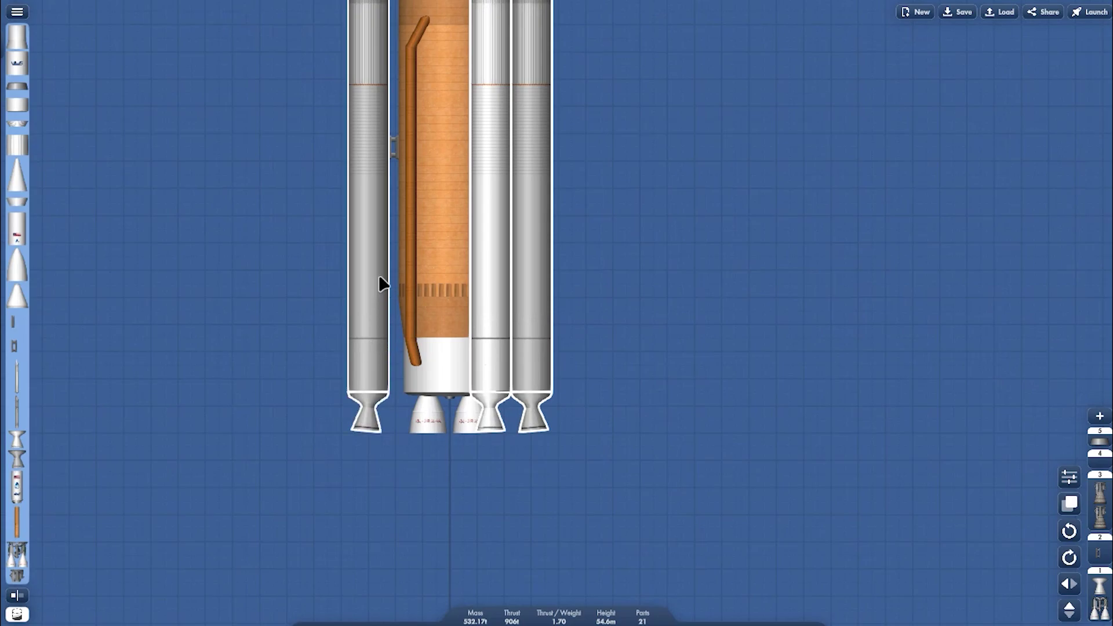
{"action": "key", "text": "Delete"}
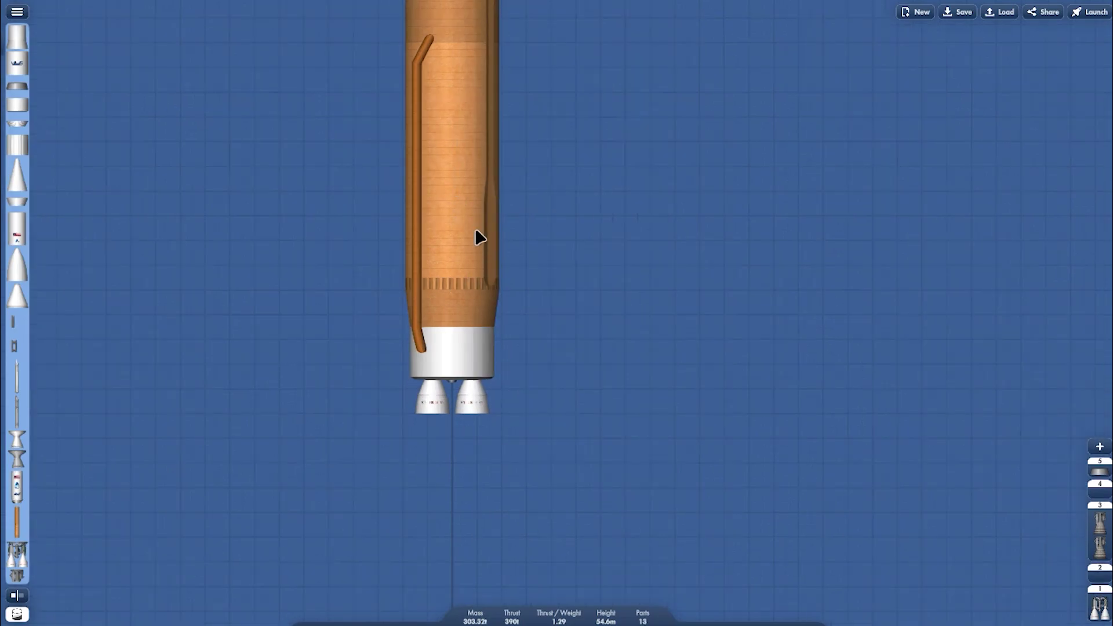
- Add two more orange core tanks to the build, one on each side of the central core
{"action": "scroll", "coordinate": [475, 227], "scroll_direction": "down", "scroll_amount": 4}
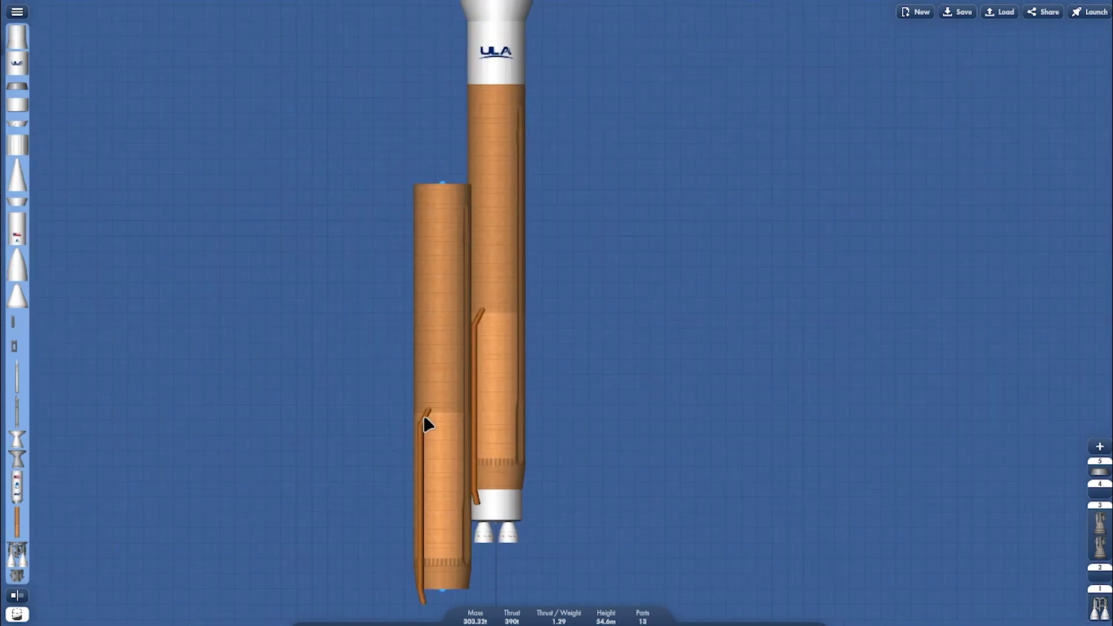
{"action": "left_click_drag", "start_coordinate": [425, 417], "coordinate": [549, 313]}
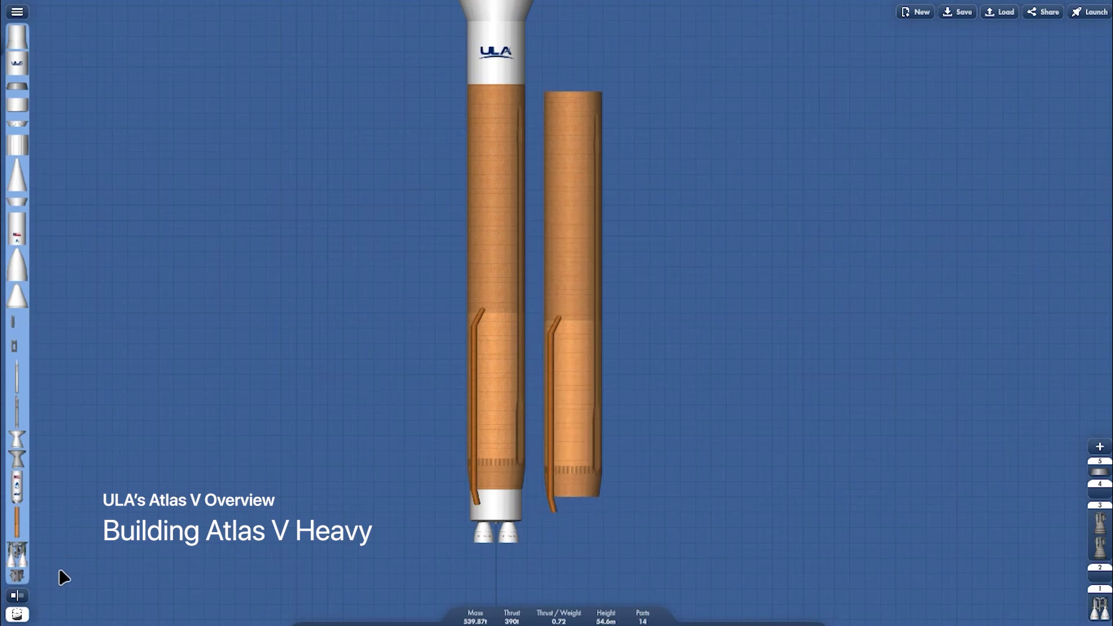
{"action": "left_click_drag", "start_coordinate": [11, 516], "coordinate": [393, 308]}
- Duplicate the central core's white engine section with its twin nozzles and mount a copy under each side core
{"action": "scroll", "coordinate": [439, 606], "scroll_direction": "up", "scroll_amount": 3}
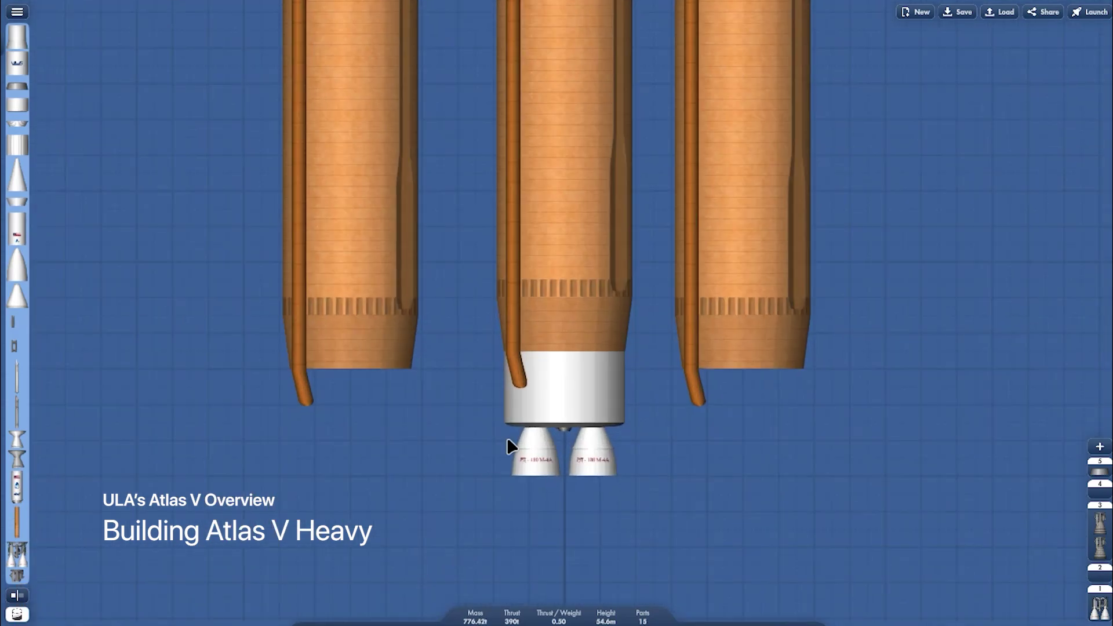
{"action": "left_click", "coordinate": [548, 447]}
{"action": "left_click", "coordinate": [549, 450]}
{"action": "key", "text": "ctrl+d"}
{"action": "left_click_drag", "start_coordinate": [591, 394], "coordinate": [763, 410]}
{"action": "left_click_drag", "start_coordinate": [577, 435], "coordinate": [385, 401]}
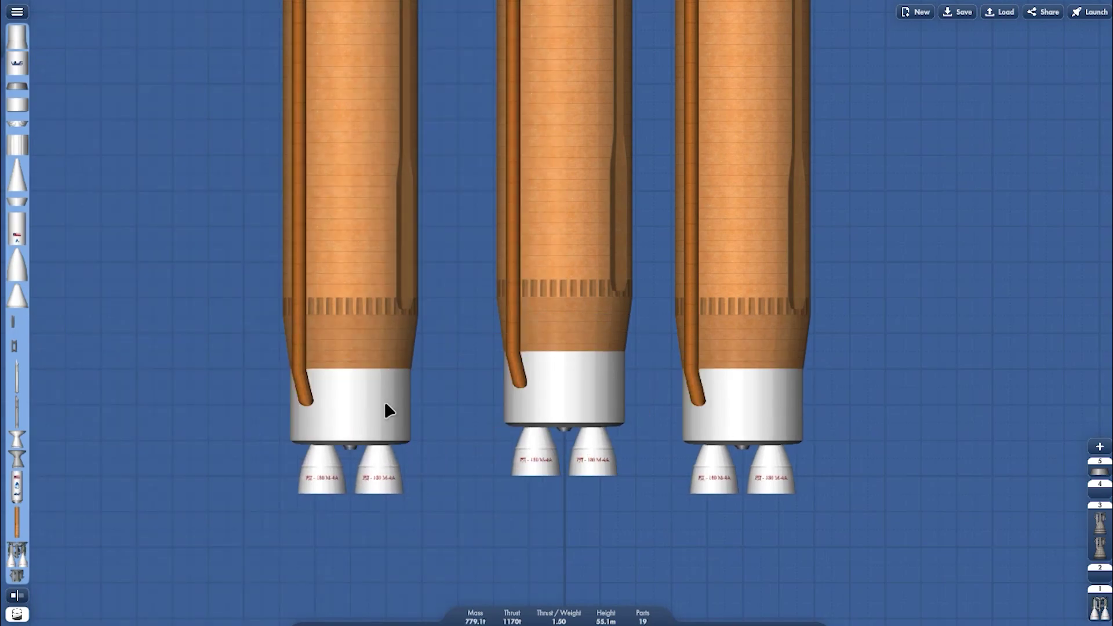
- Move both side cores with their engines in beside the central core, level with its base
{"action": "left_click", "coordinate": [373, 313]}
{"action": "left_click_drag", "start_coordinate": [368, 281], "coordinate": [427, 260]}
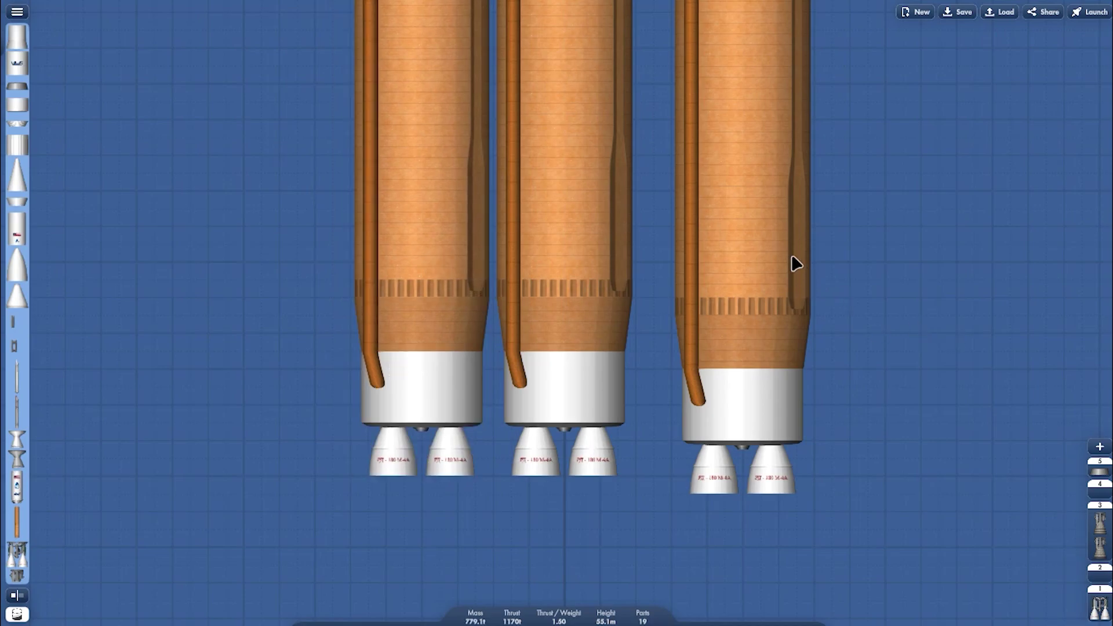
{"action": "left_click_drag", "start_coordinate": [791, 264], "coordinate": [757, 236]}
- Fit a white pointed nose cone on top of each side core
{"action": "scroll", "coordinate": [717, 507], "scroll_direction": "down", "scroll_amount": 5}
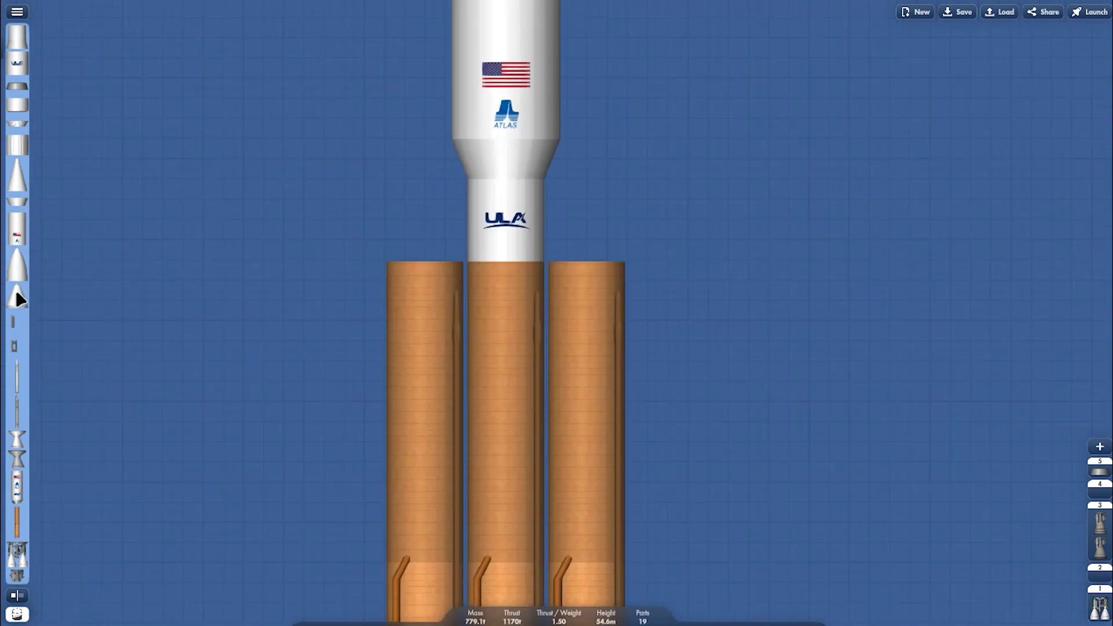
{"action": "left_click_drag", "start_coordinate": [16, 291], "coordinate": [652, 221]}
{"action": "scroll", "coordinate": [415, 223], "scroll_direction": "up", "scroll_amount": 2}
{"action": "left_click", "coordinate": [416, 224]}
{"action": "scroll", "coordinate": [701, 100], "scroll_direction": "down", "scroll_amount": 3}
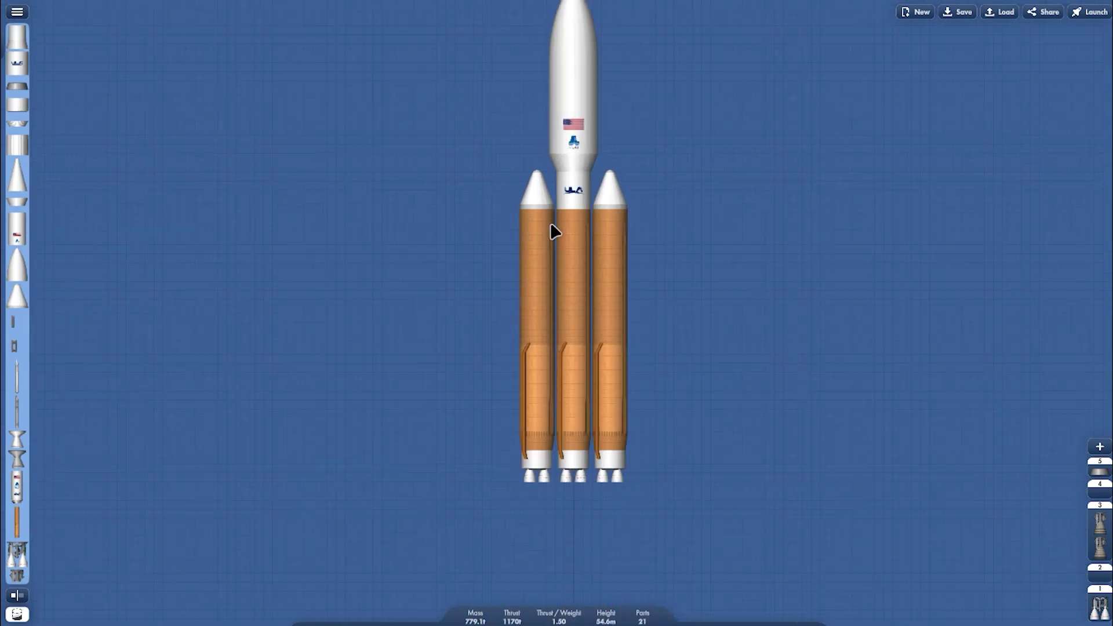
- Fit liquid booster separators symmetrically into the gaps between the central core and both side cores
{"action": "scroll", "coordinate": [550, 221], "scroll_direction": "up", "scroll_amount": 3}
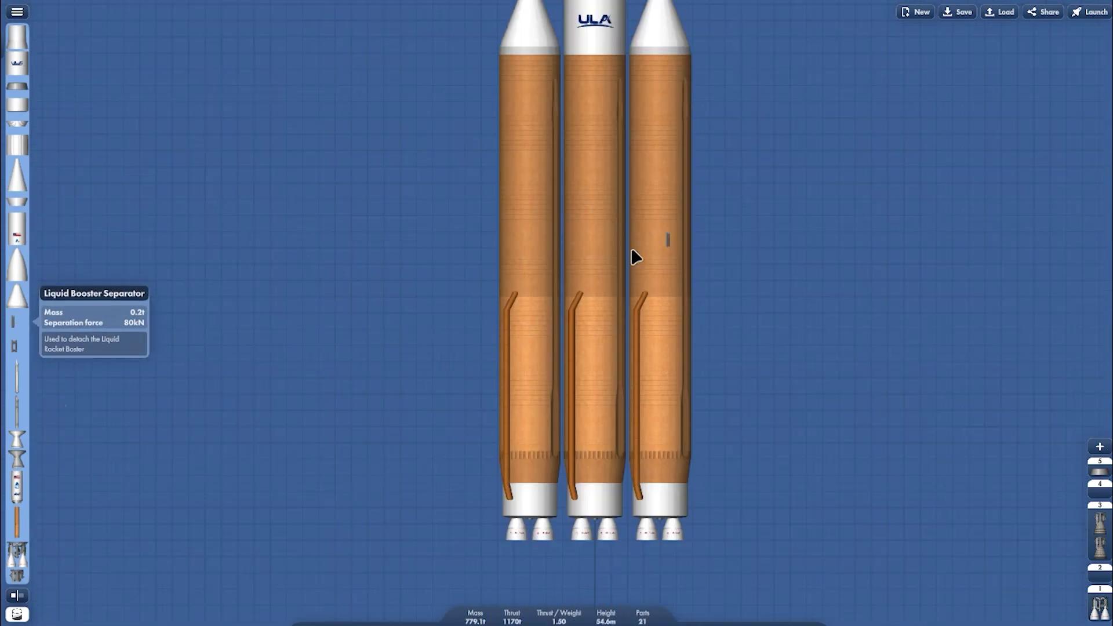
{"action": "left_click_drag", "start_coordinate": [594, 278], "coordinate": [608, 253]}
{"action": "scroll", "coordinate": [632, 232], "scroll_direction": "up", "scroll_amount": 3}
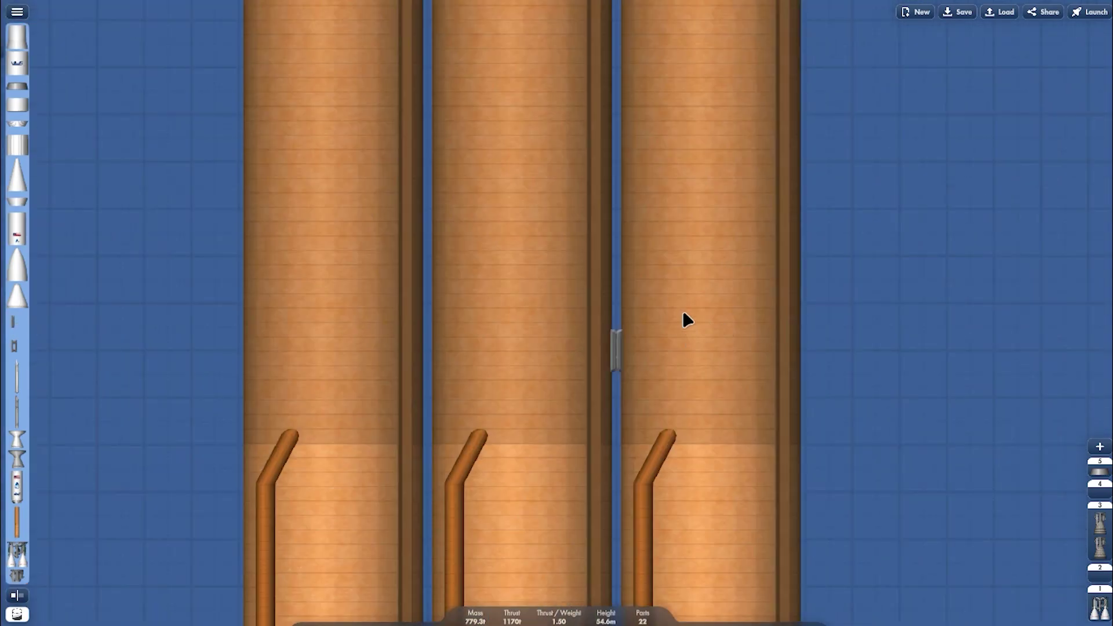
{"action": "left_click", "coordinate": [616, 350]}
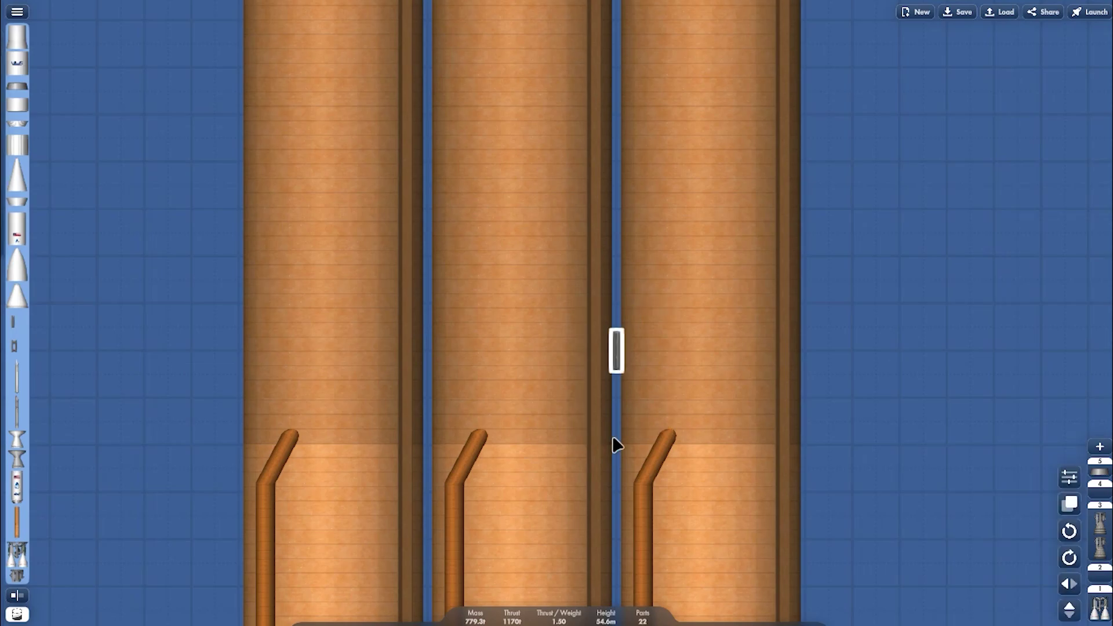
{"action": "left_click", "coordinate": [23, 597]}
{"action": "scroll", "coordinate": [489, 413], "scroll_direction": "up", "scroll_amount": 1}
{"action": "left_click_drag", "start_coordinate": [643, 318], "coordinate": [646, 335]}
{"action": "scroll", "coordinate": [764, 256], "scroll_direction": "down", "scroll_amount": 6}
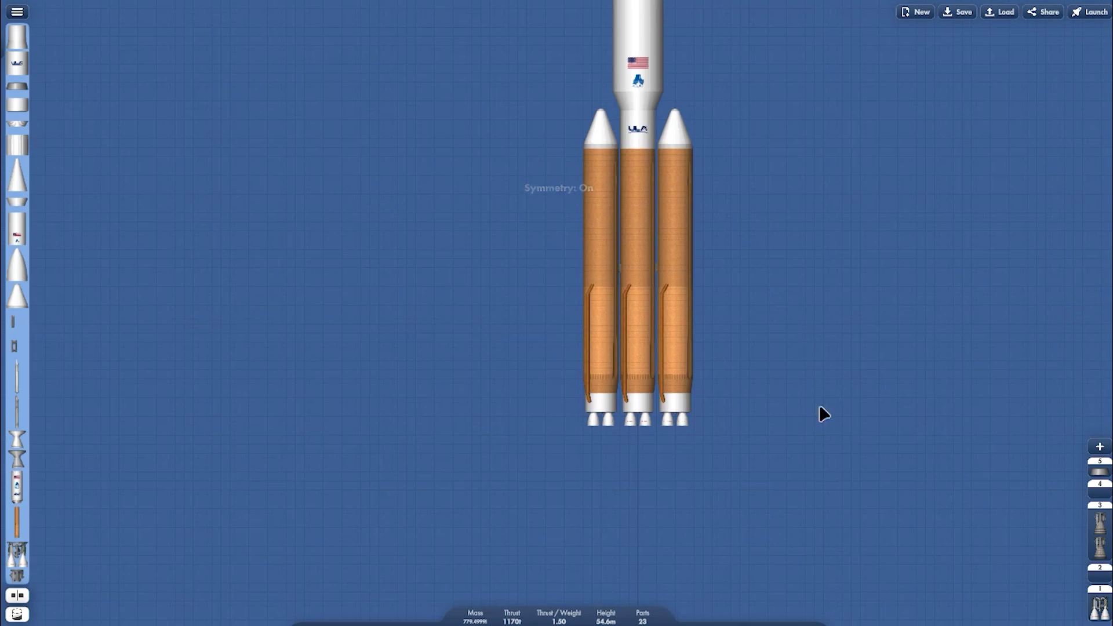
- Assign the engines of all three cores to stage 1 and the booster separators to stage 2
{"action": "scroll", "coordinate": [823, 413], "scroll_direction": "up", "scroll_amount": 1}
{"action": "left_click", "coordinate": [555, 383]}
{"action": "scroll", "coordinate": [557, 385], "scroll_direction": "up", "scroll_amount": 3}
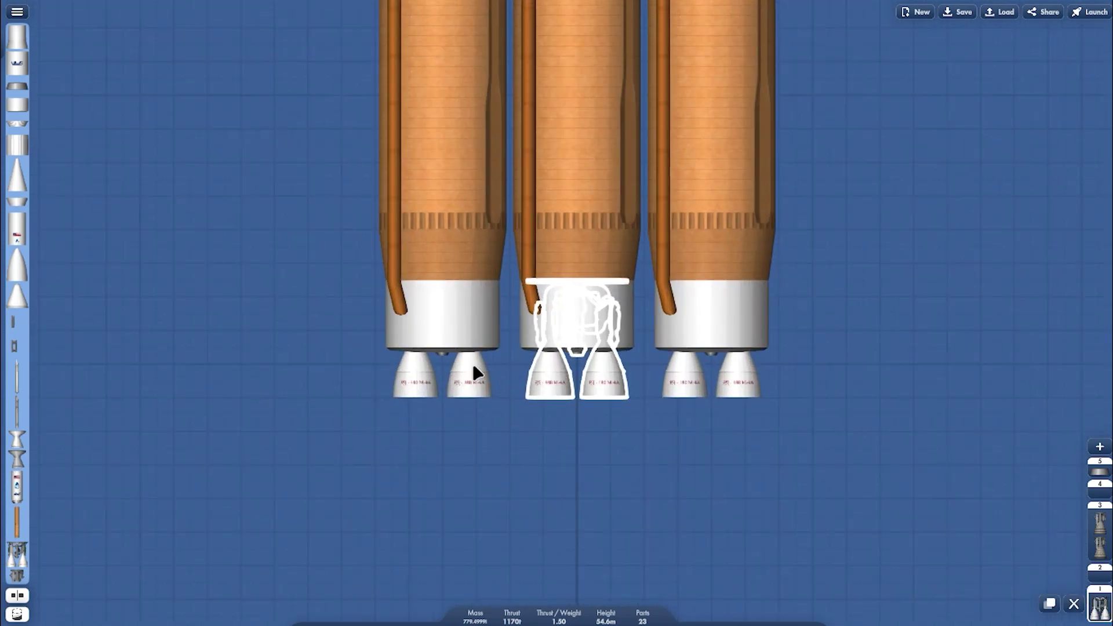
{"action": "left_click", "coordinate": [474, 371], "text": "ctrl"}
{"action": "left_click", "coordinate": [736, 385], "text": "ctrl"}
{"action": "left_click", "coordinate": [738, 388], "text": "ctrl"}
{"action": "left_click", "coordinate": [737, 388], "text": "ctrl"}
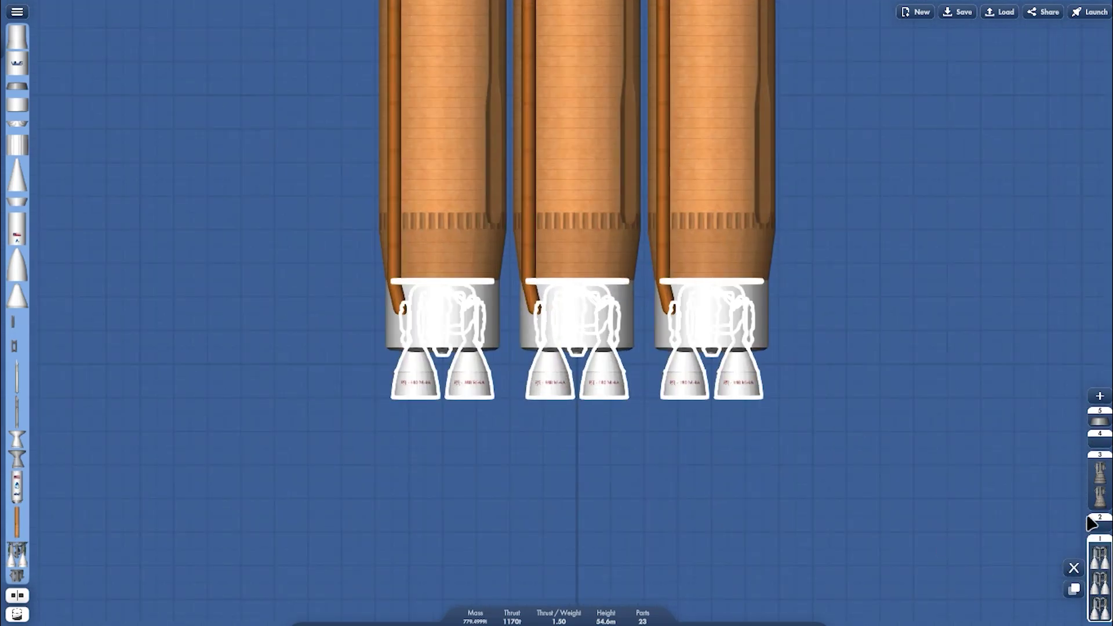
{"action": "left_click", "coordinate": [1092, 524]}
- Reorder the staging so the upper-stage engines fire in stage 4, and assign the flag-marked fairing section to stage 3
{"action": "left_click_drag", "start_coordinate": [902, 118], "coordinate": [907, 472]}
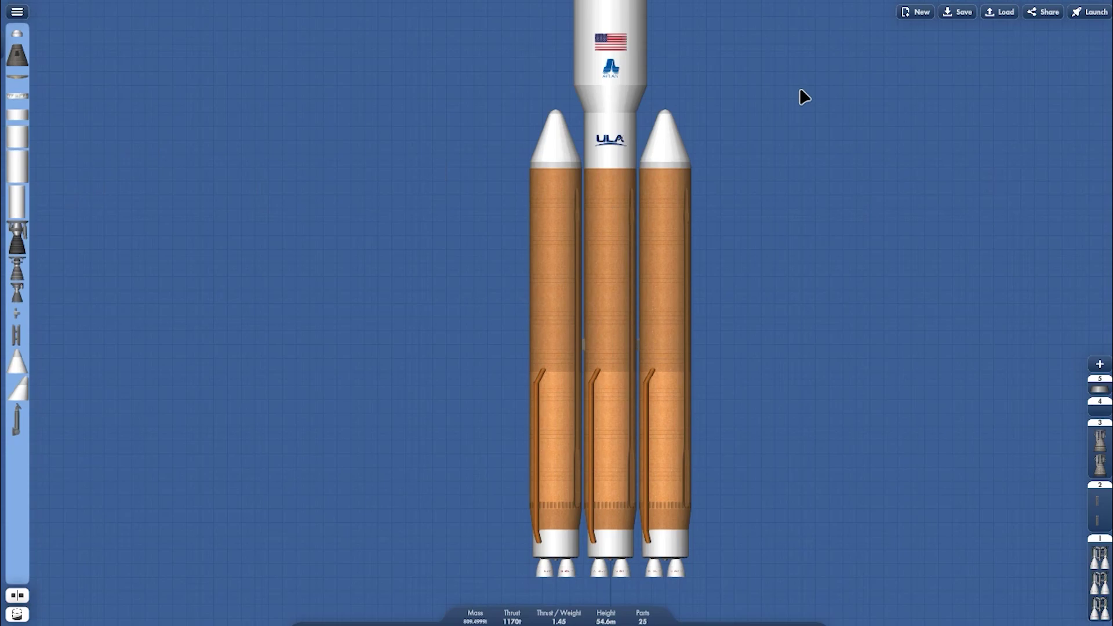
{"action": "left_click", "coordinate": [1099, 408]}
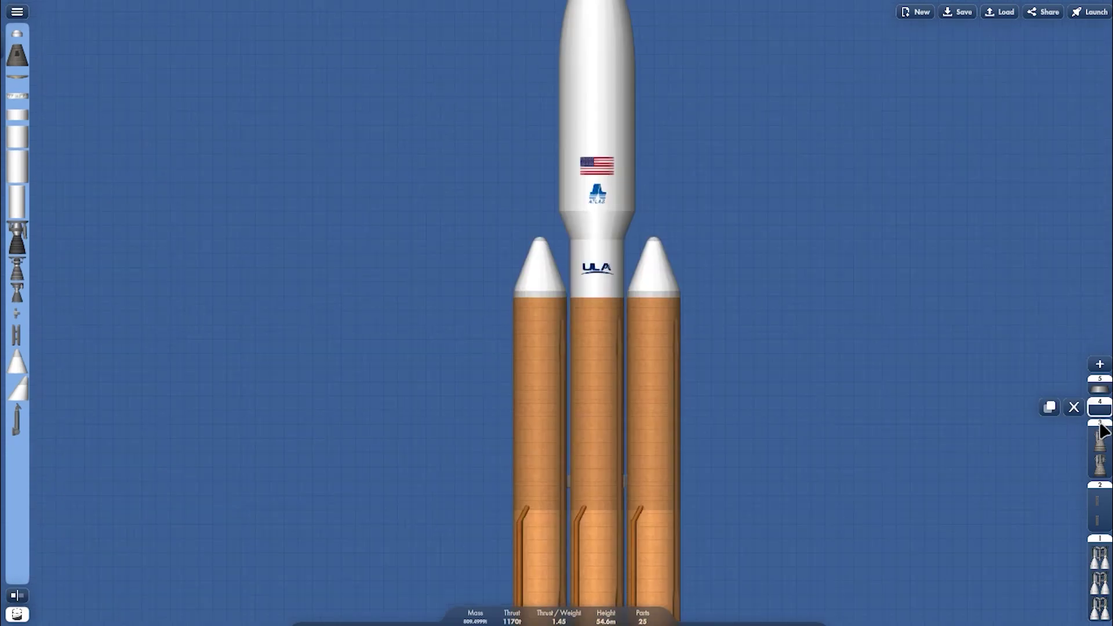
{"action": "left_click_drag", "start_coordinate": [1099, 444], "coordinate": [1095, 418]}
{"action": "left_click", "coordinate": [581, 191]}
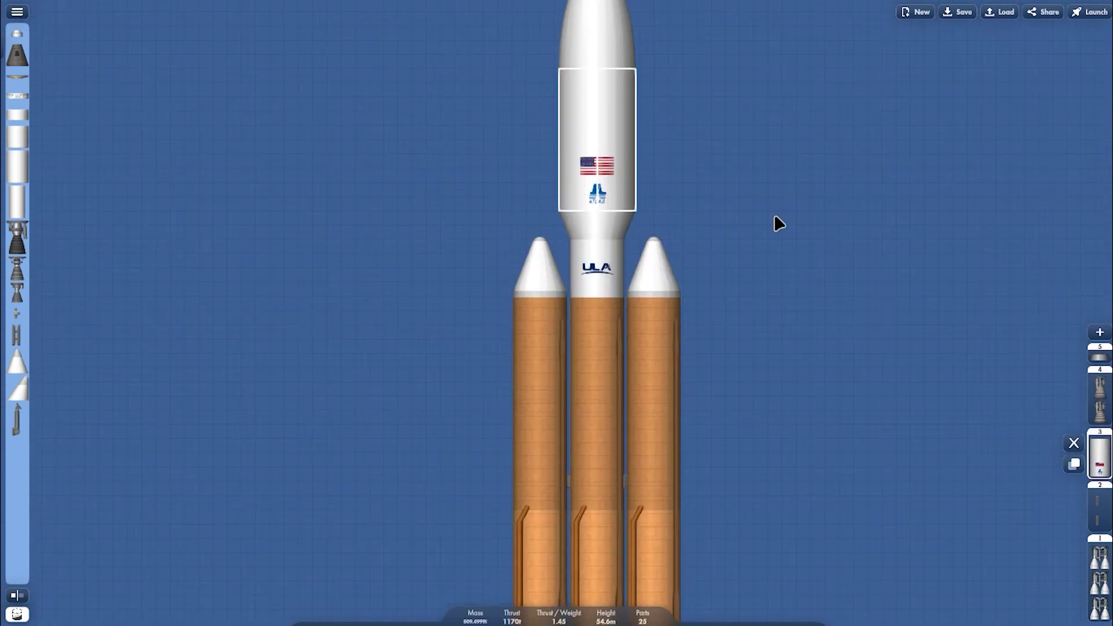
- Add the white ULA interstage section to stage 4 alongside the upper-stage engines
{"action": "left_click", "coordinate": [1071, 413]}
{"action": "scroll", "coordinate": [591, 243], "scroll_direction": "up", "scroll_amount": 1}
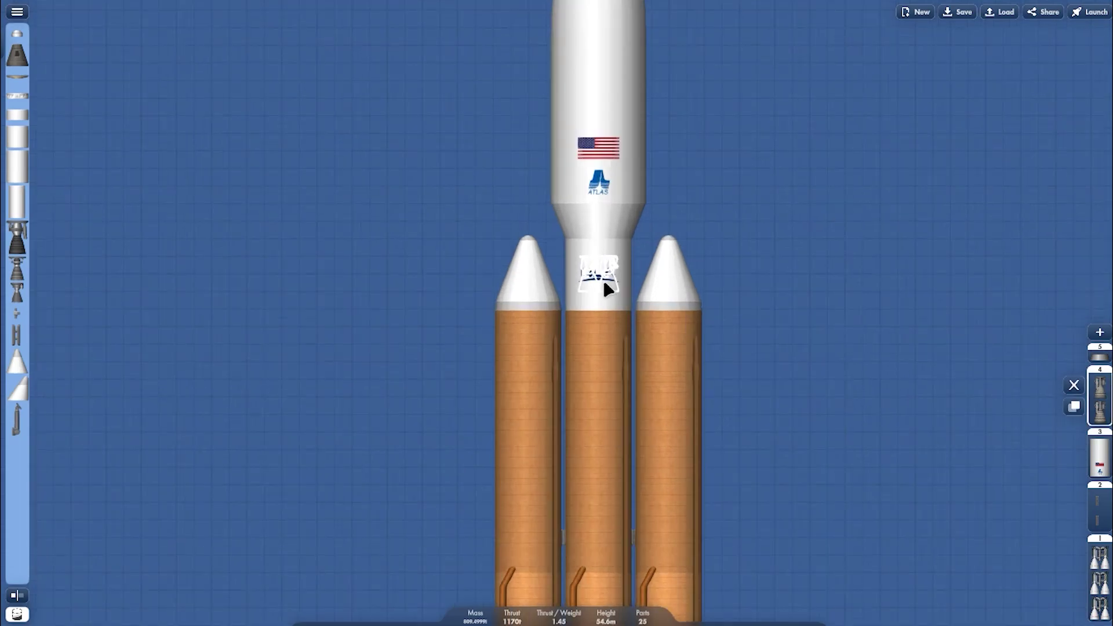
{"action": "left_click", "coordinate": [602, 283]}
{"action": "scroll", "coordinate": [603, 283], "scroll_direction": "down", "scroll_amount": 2}
{"action": "left_click", "coordinate": [877, 308]}
{"action": "scroll", "coordinate": [727, 283], "scroll_direction": "down", "scroll_amount": 2}
- Switch on the interior view and inspect the upper stage and payload inside the fairing
{"action": "left_click", "coordinate": [17, 614]}
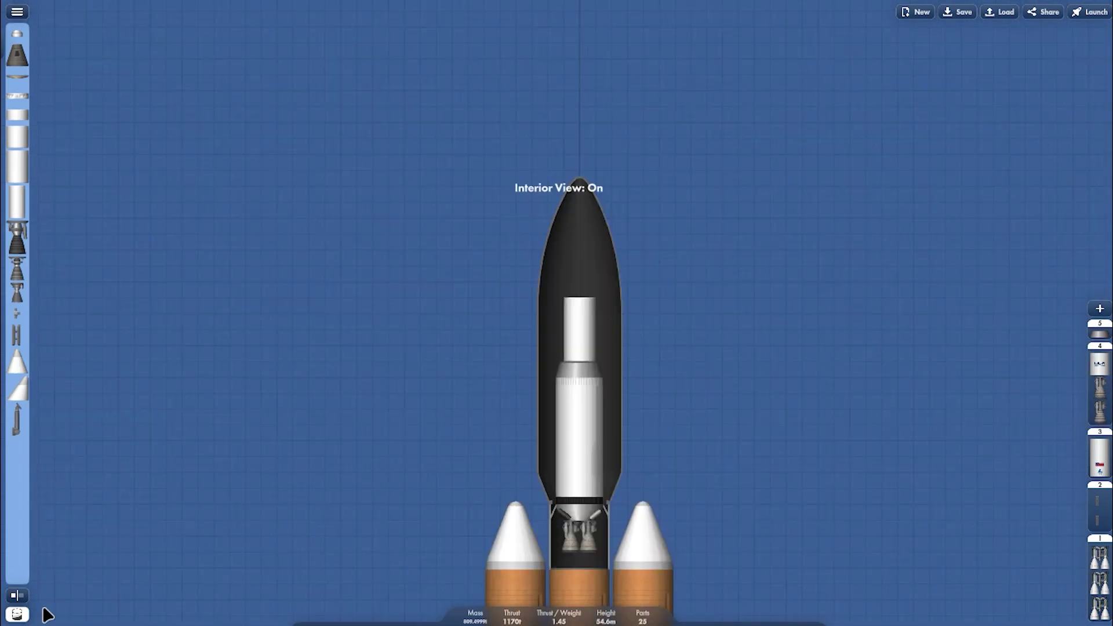
{"action": "scroll", "coordinate": [623, 464], "scroll_direction": "up", "scroll_amount": 1}
{"action": "left_click_drag", "start_coordinate": [335, 206], "coordinate": [322, 292]}
{"action": "scroll", "coordinate": [714, 467], "scroll_direction": "down", "scroll_amount": 1}
- Launch the three-core rocket without a parachute or heat shield, igniting stage 1 at 100% throttle
{"action": "left_click", "coordinate": [1104, 10]}
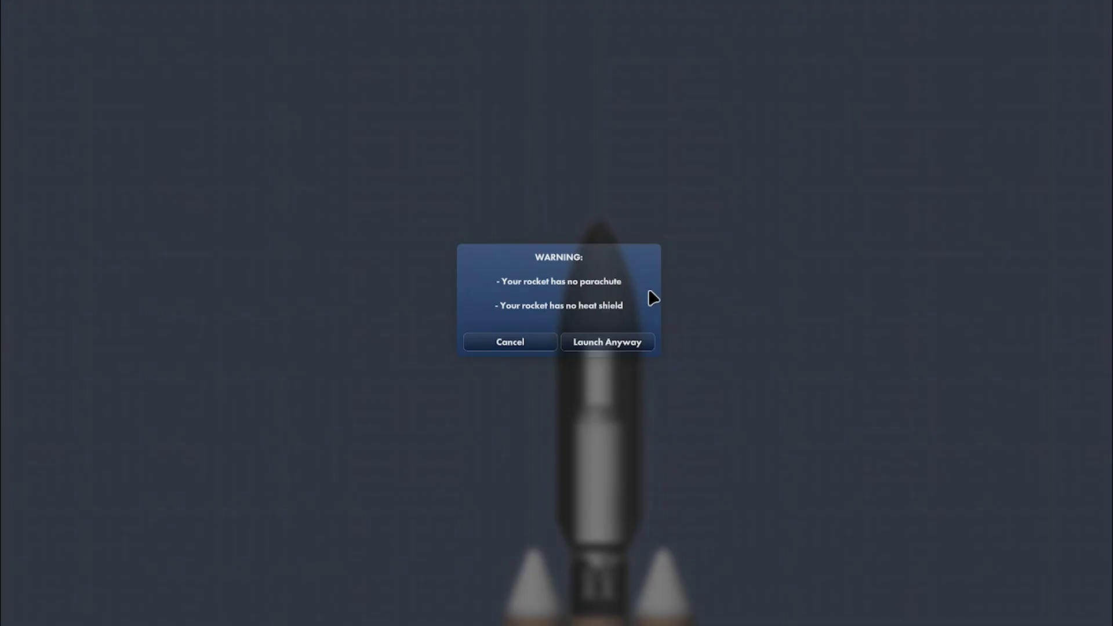
{"action": "left_click", "coordinate": [637, 340]}
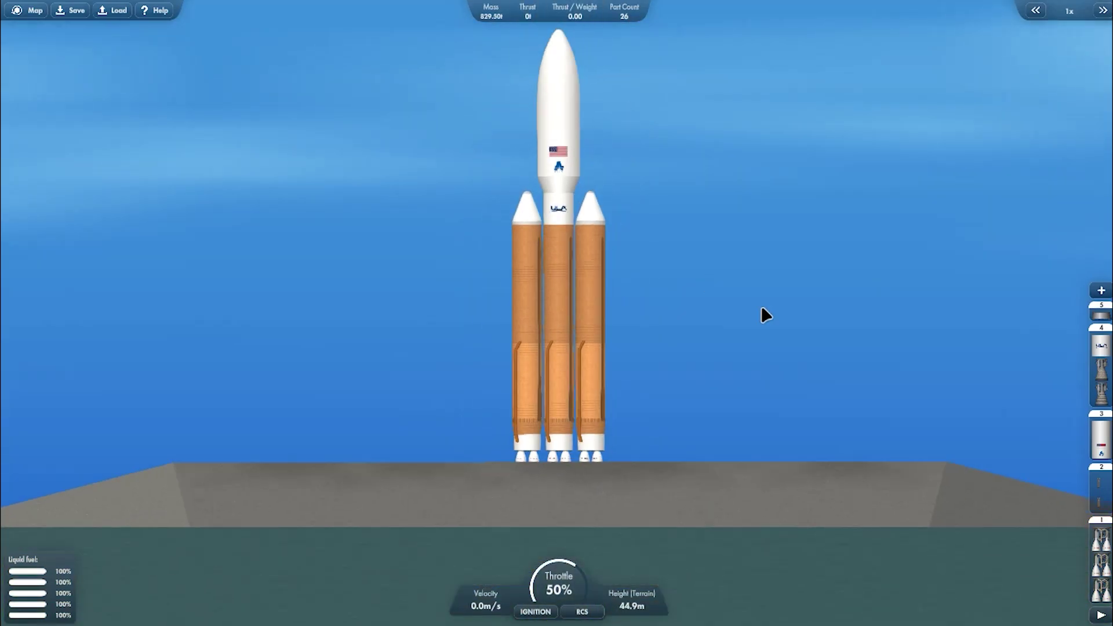
{"action": "key", "text": "space"}
{"action": "key", "text": "z"}
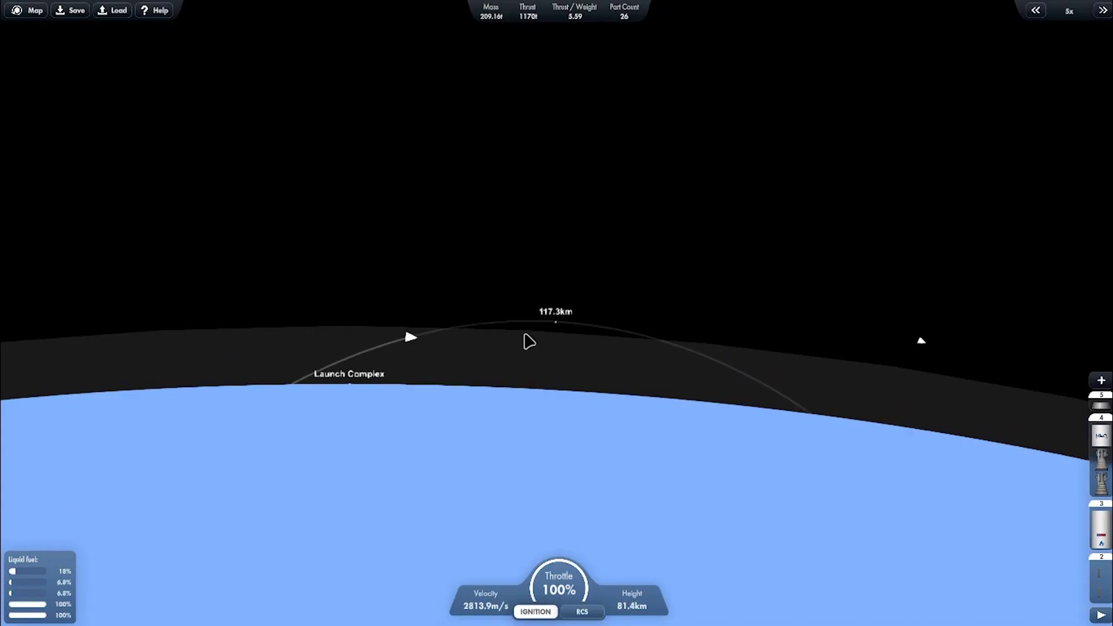
- Step the time acceleration down to 1x and return from the map to the rocket view
{"action": "key", "text": "period"}
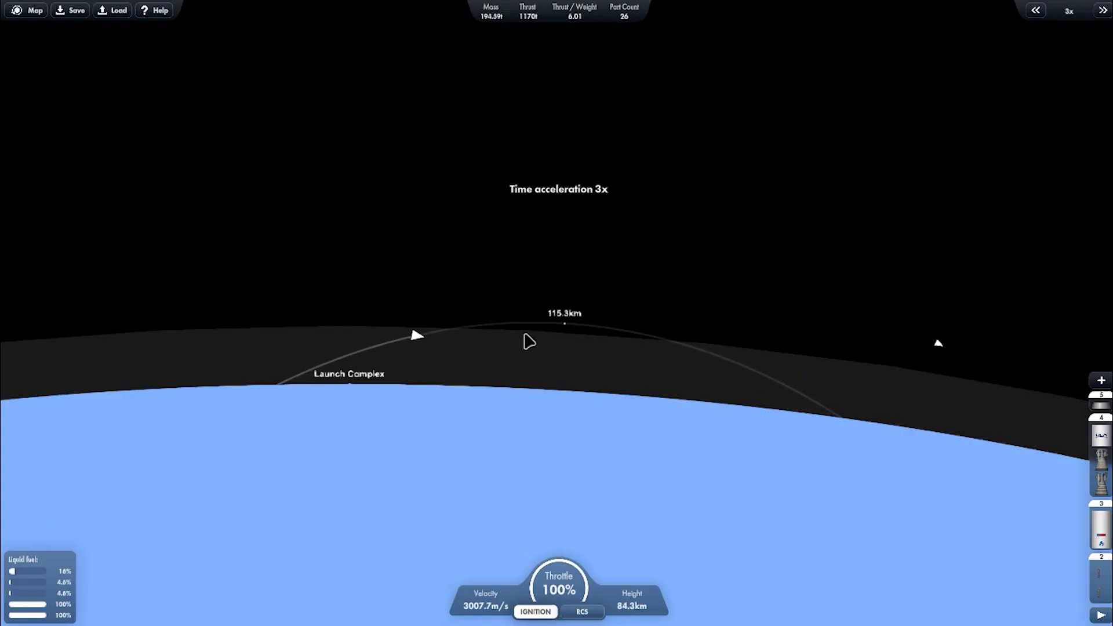
{"action": "key", "text": "comma"}
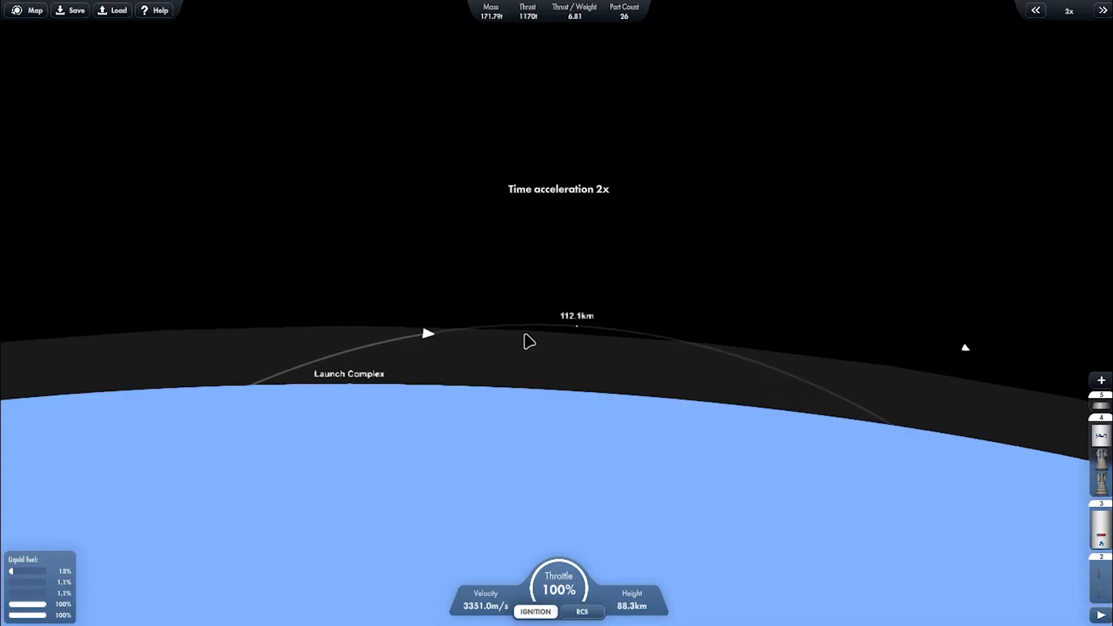
{"action": "key", "text": "comma"}
{"action": "key", "text": "m"}
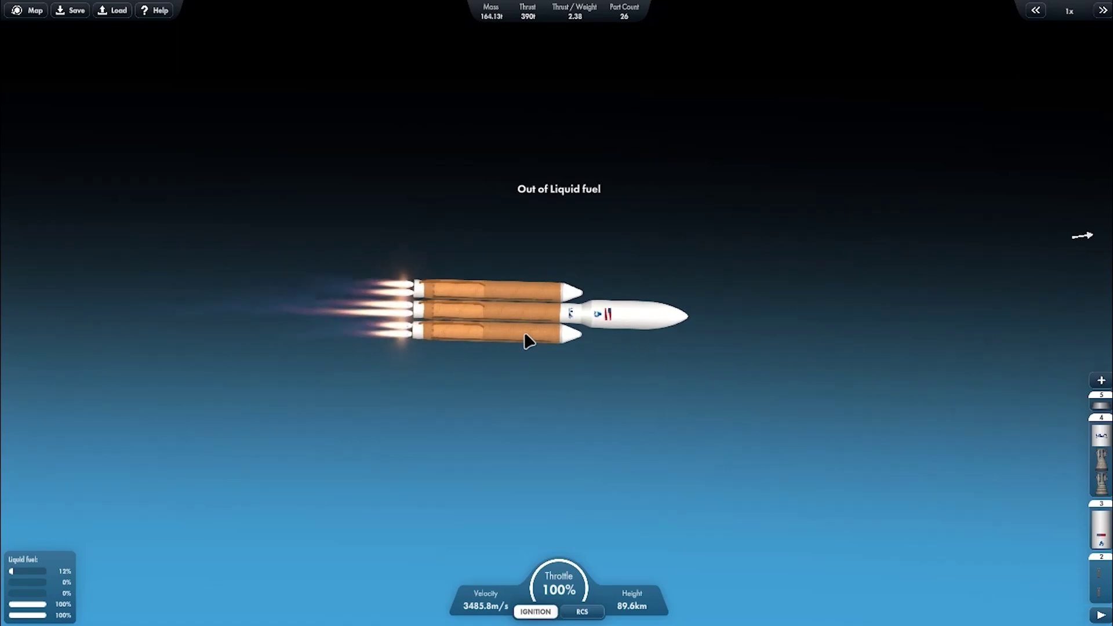
- Jettison the two empty side cores, check the map briefly and set time acceleration to 1x
{"action": "key", "text": "space"}
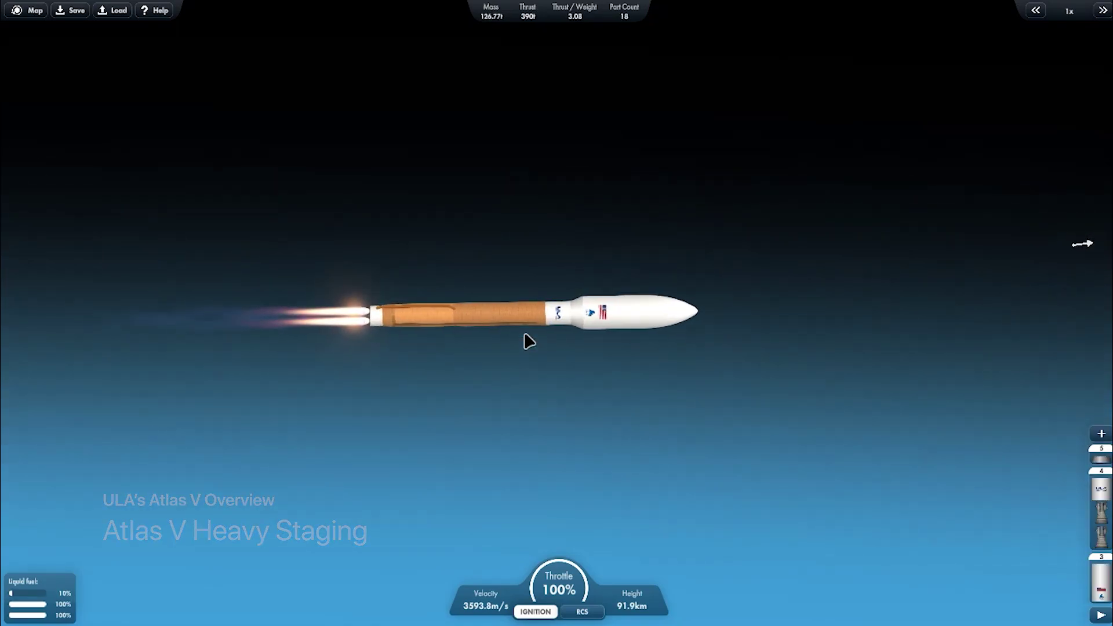
{"action": "key", "text": "m"}
{"action": "key", "text": "m"}
{"action": "key", "text": "comma"}
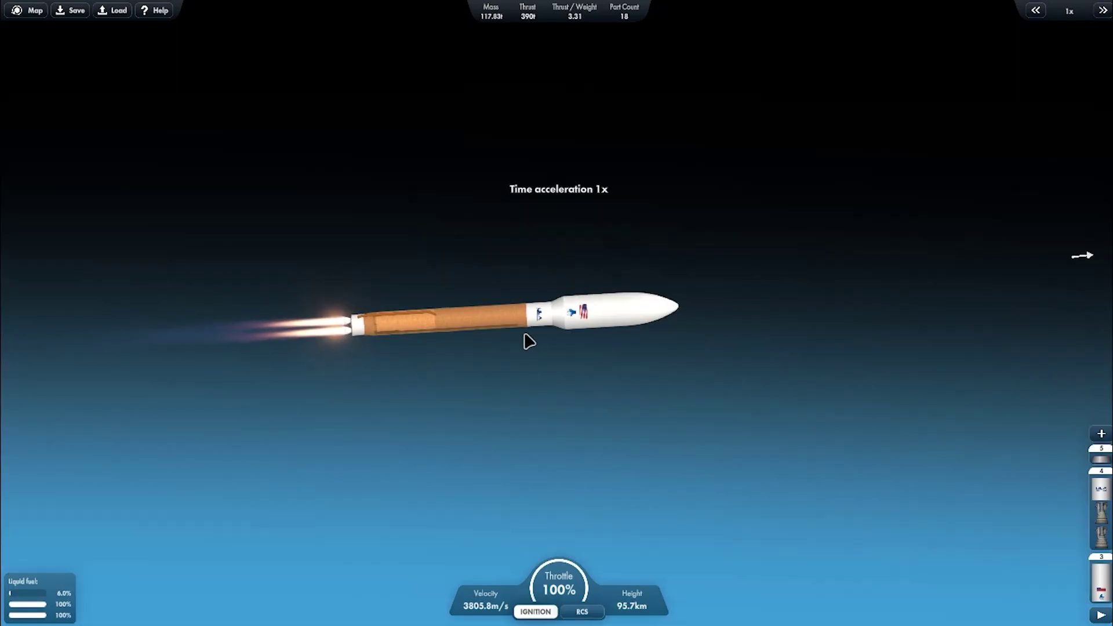
- Jettison the fairing and the spent central core with throttle cut, and burn the upper-stage engines at 100% throttle
{"action": "key", "text": "space"}
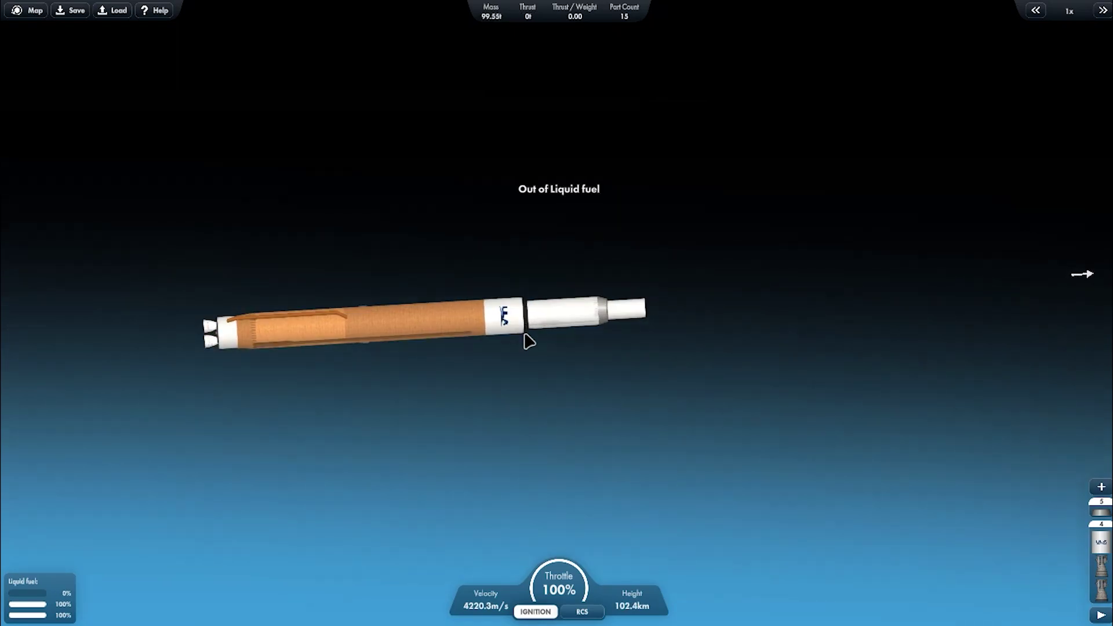
{"action": "key", "text": "x"}
{"action": "key", "text": "space"}
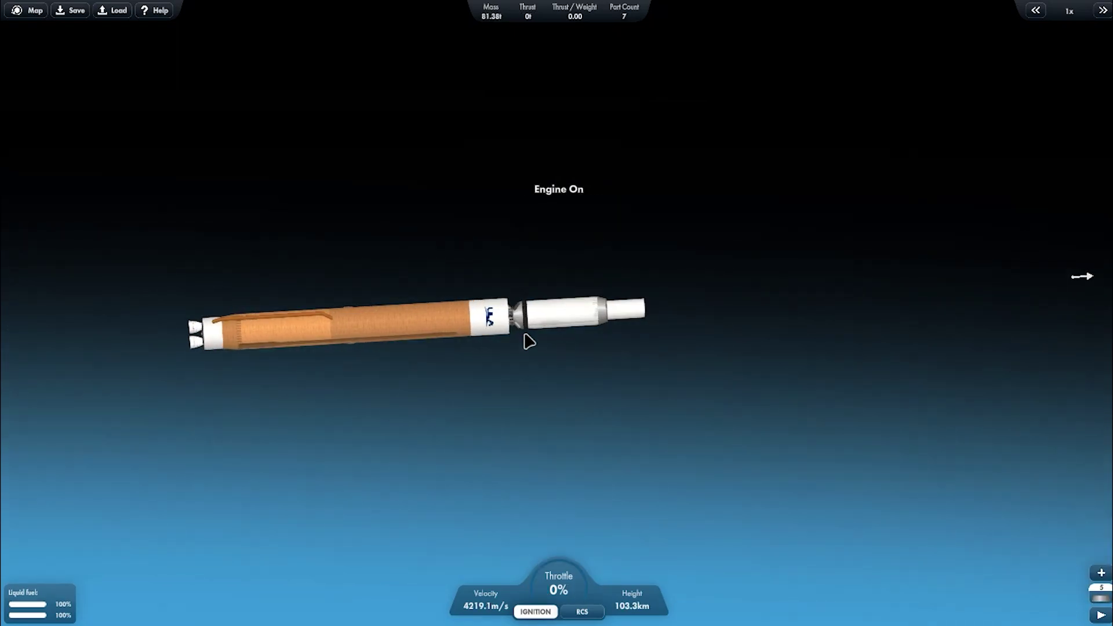
{"action": "key", "text": "z"}
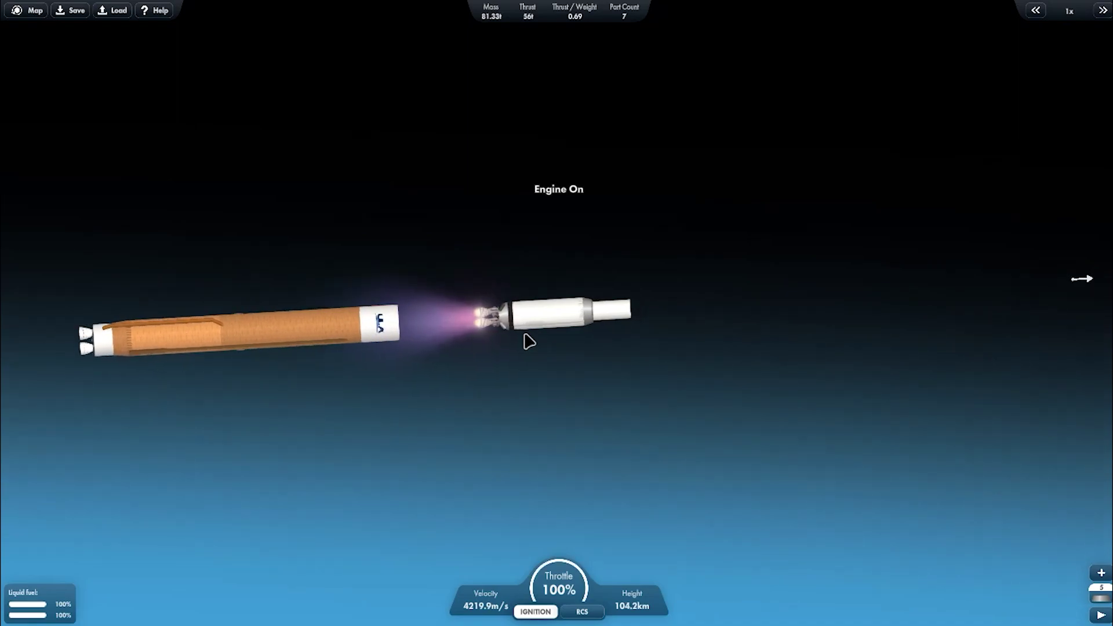
{"action": "scroll", "coordinate": [529, 342], "scroll_direction": "down", "scroll_amount": 2}
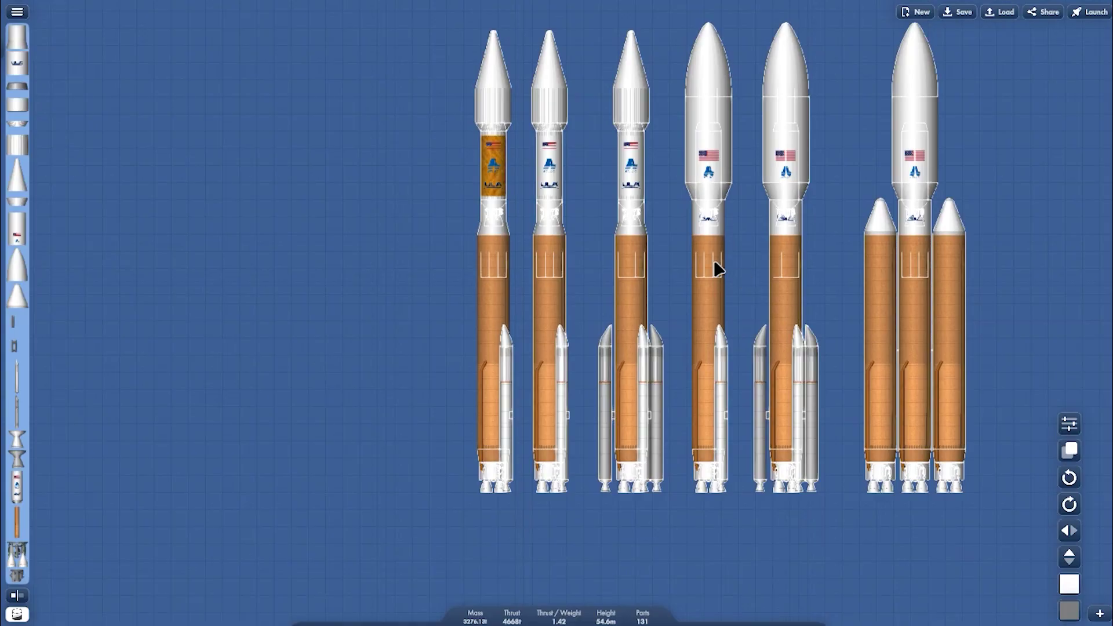
- Shift the selected lineup of six rockets to the left and delete the extra parts hidden inside their orange cores
{"action": "left_click_drag", "start_coordinate": [714, 259], "coordinate": [565, 259]}
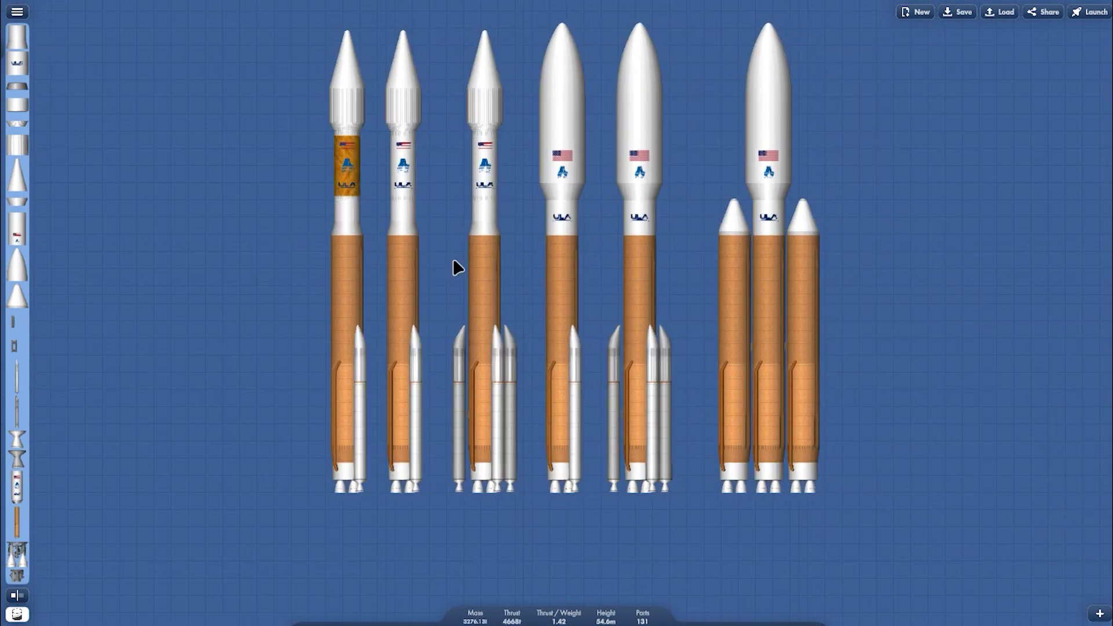
{"action": "left_click", "coordinate": [665, 293]}
{"action": "key", "text": "Delete"}
{"action": "scroll", "coordinate": [716, 295], "scroll_direction": "up", "scroll_amount": 3}
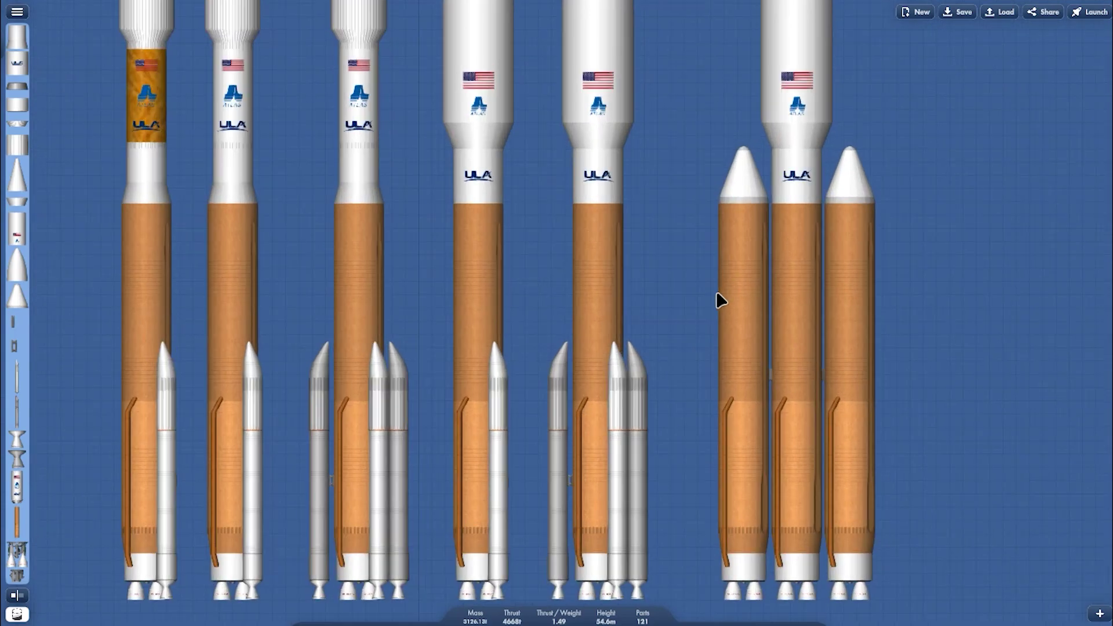
{"action": "left_click_drag", "start_coordinate": [776, 223], "coordinate": [870, 320]}
{"action": "key", "text": "Delete"}
{"action": "scroll", "coordinate": [872, 318], "scroll_direction": "down", "scroll_amount": 3}
{"action": "scroll", "coordinate": [939, 280], "scroll_direction": "down", "scroll_amount": 2}
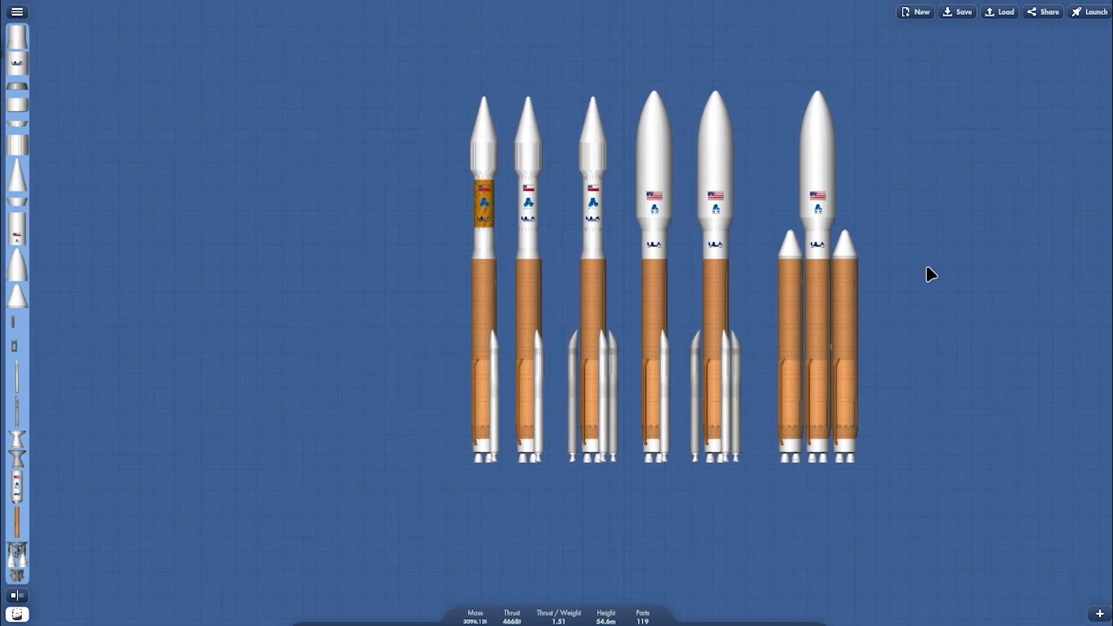
- Look over the six Atlas V variants side by side, from the small-fairing versions to the Heavy
{"action": "scroll", "coordinate": [566, 258], "scroll_direction": "up", "scroll_amount": 3}
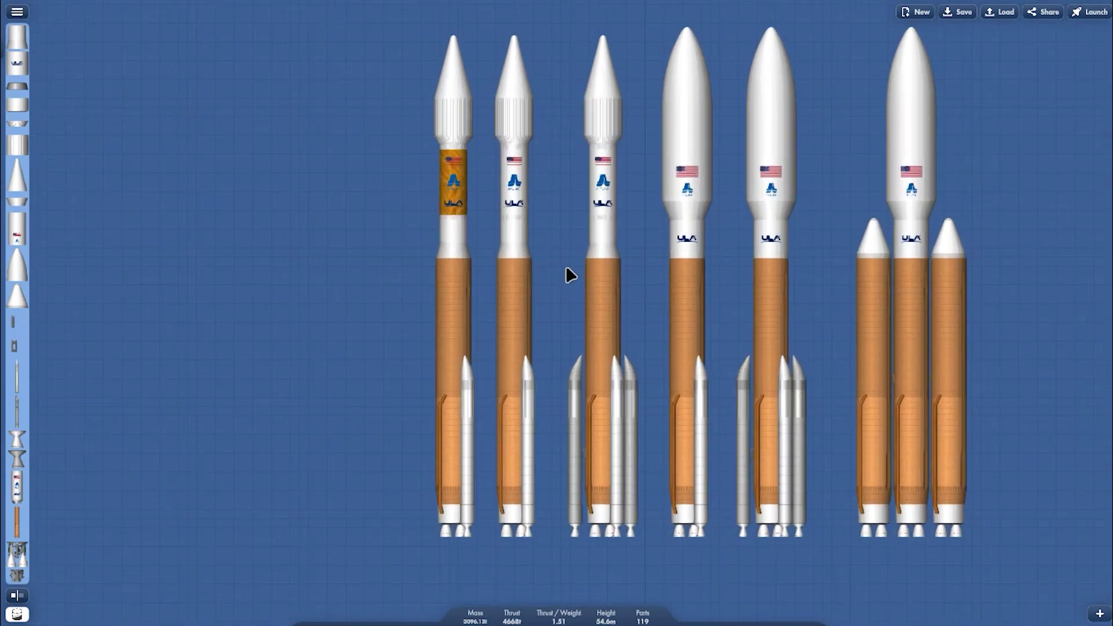
{"action": "left_click_drag", "start_coordinate": [683, 281], "coordinate": [635, 283]}
{"action": "left_click_drag", "start_coordinate": [974, 253], "coordinate": [812, 267]}
{"action": "left_click", "coordinate": [962, 246]}
{"action": "scroll", "coordinate": [962, 246], "scroll_direction": "down", "scroll_amount": 2}
{"action": "scroll", "coordinate": [791, 357], "scroll_direction": "up", "scroll_amount": 2}
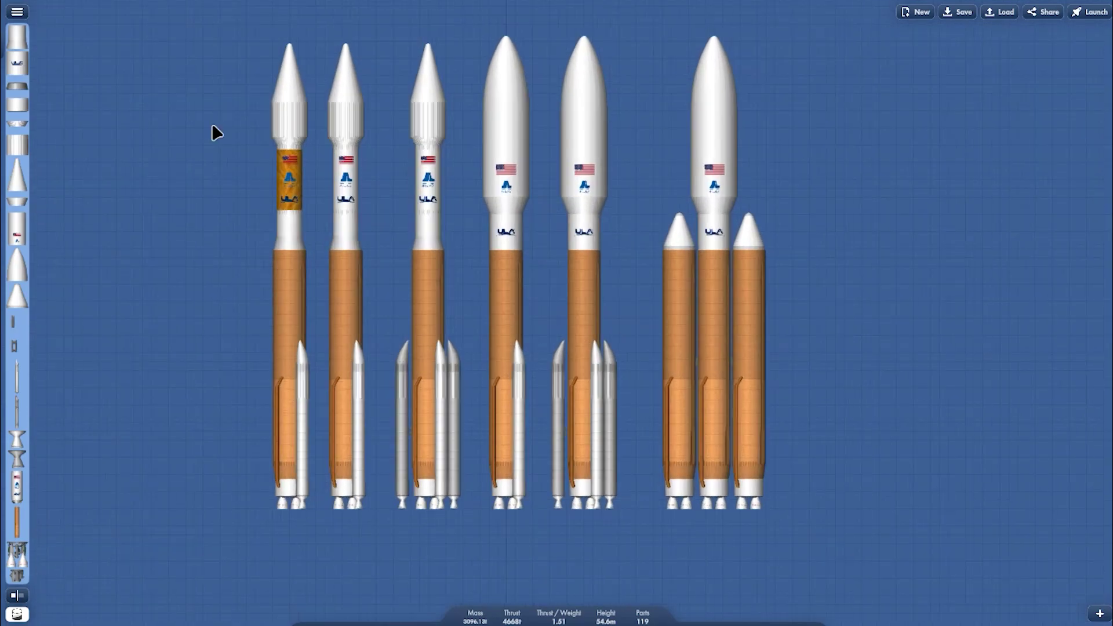
{"action": "left_click_drag", "start_coordinate": [814, 271], "coordinate": [857, 288]}
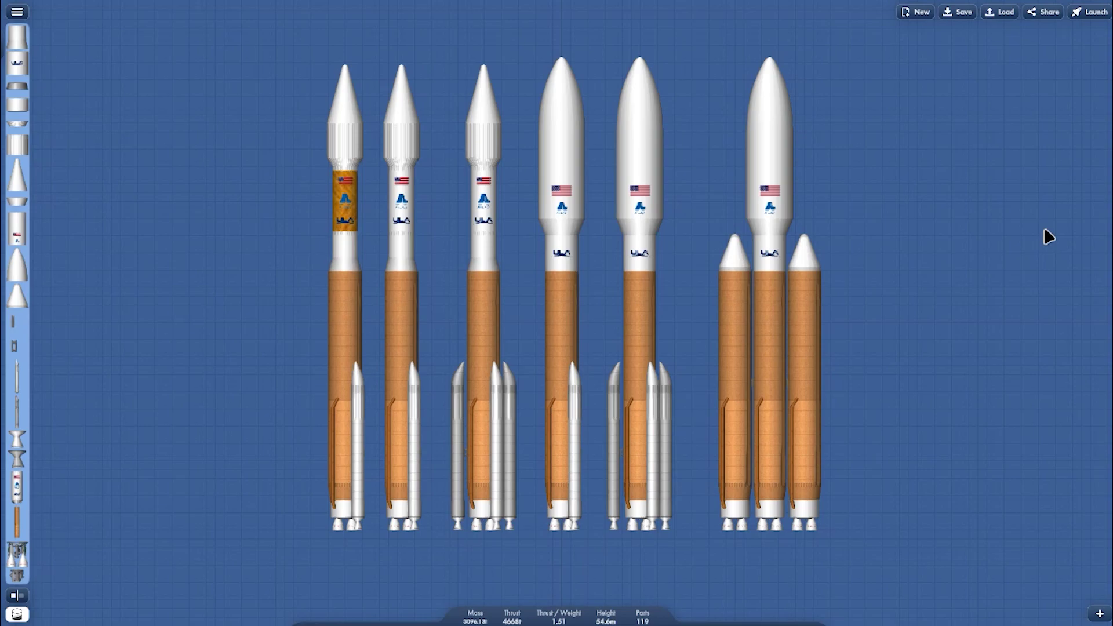
{"action": "scroll", "coordinate": [20, 181], "scroll_direction": "down", "scroll_amount": 1}
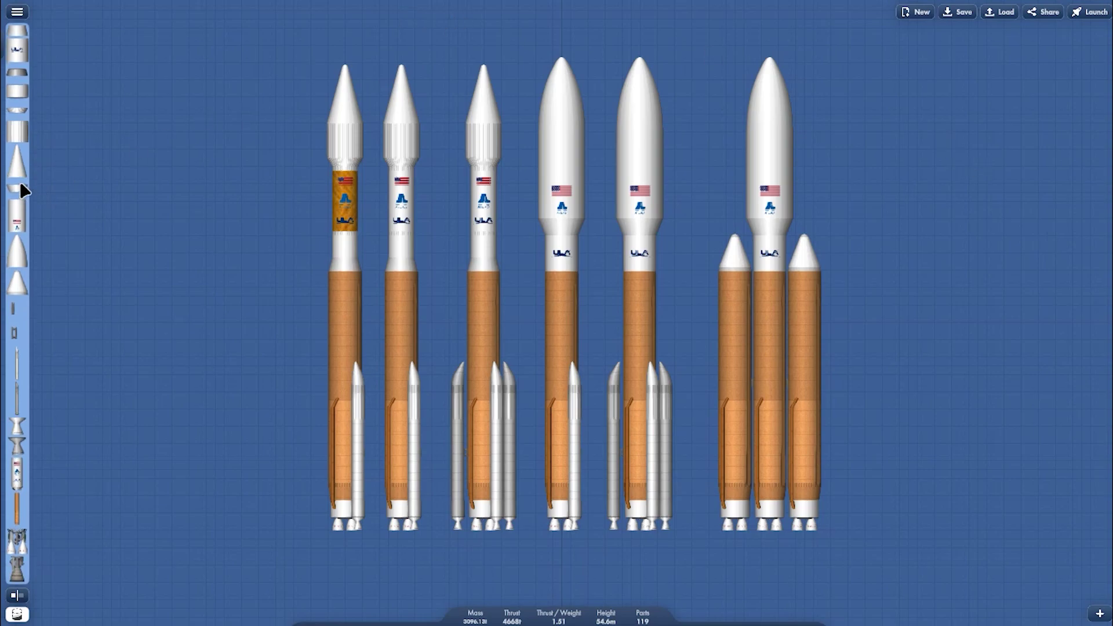